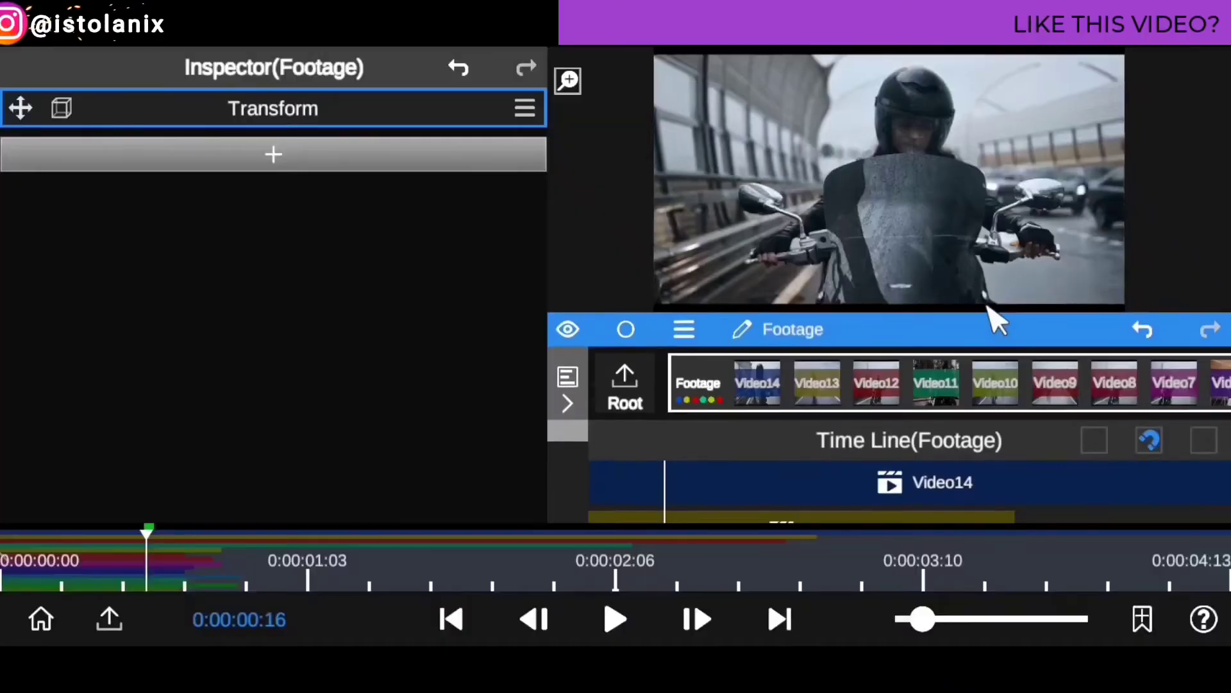
Look through the clips stacked in the Footage group and shrink the preview to give the timeline more room.
{"action": "left_click_drag", "start_coordinate": [578, 302], "coordinate": [575, 497]}
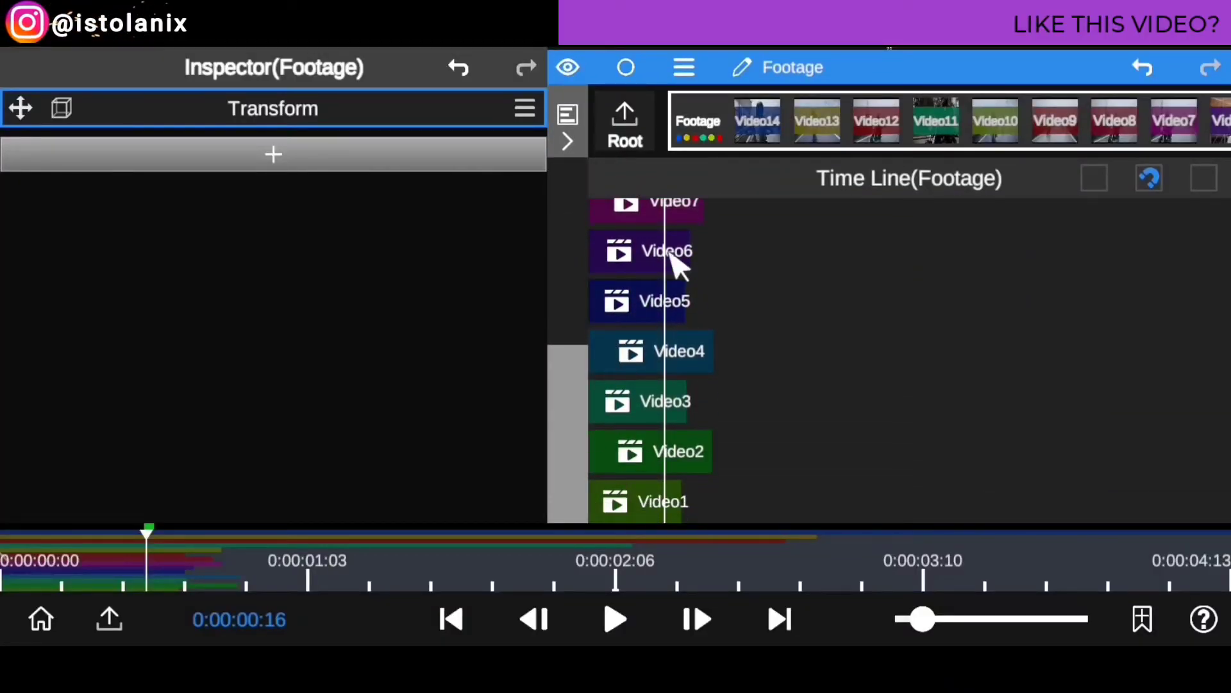
{"action": "left_click_drag", "start_coordinate": [573, 416], "coordinate": [573, 291]}
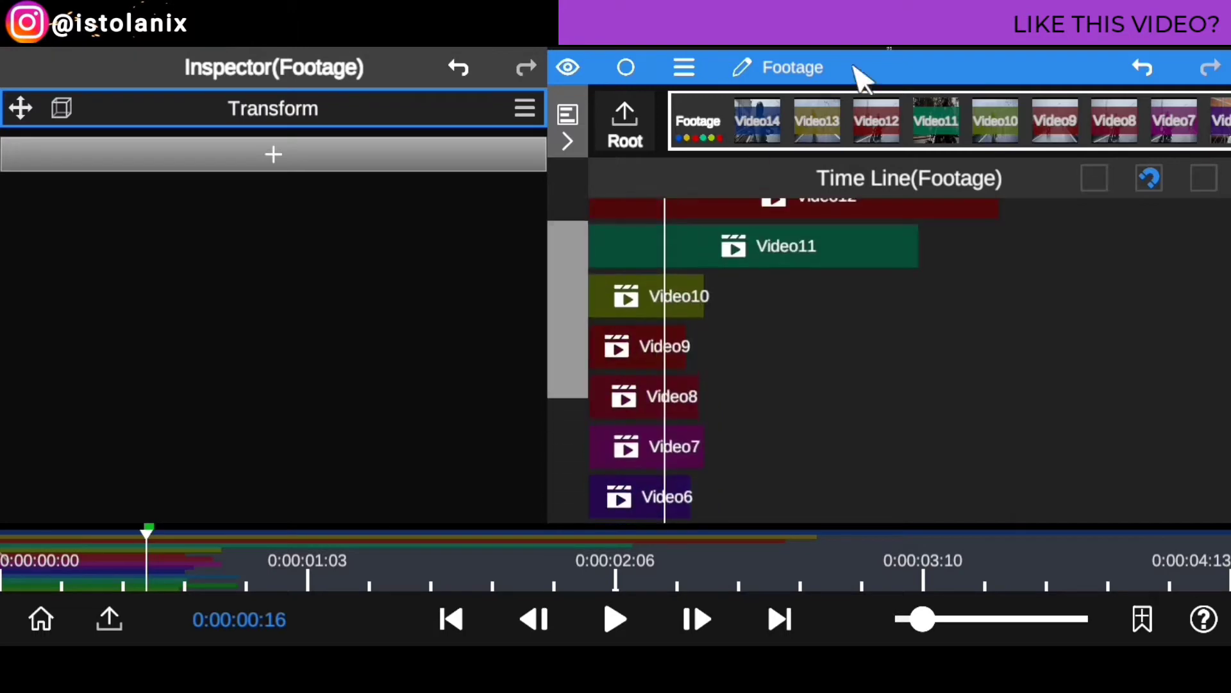
{"action": "left_click_drag", "start_coordinate": [860, 75], "coordinate": [863, 234]}
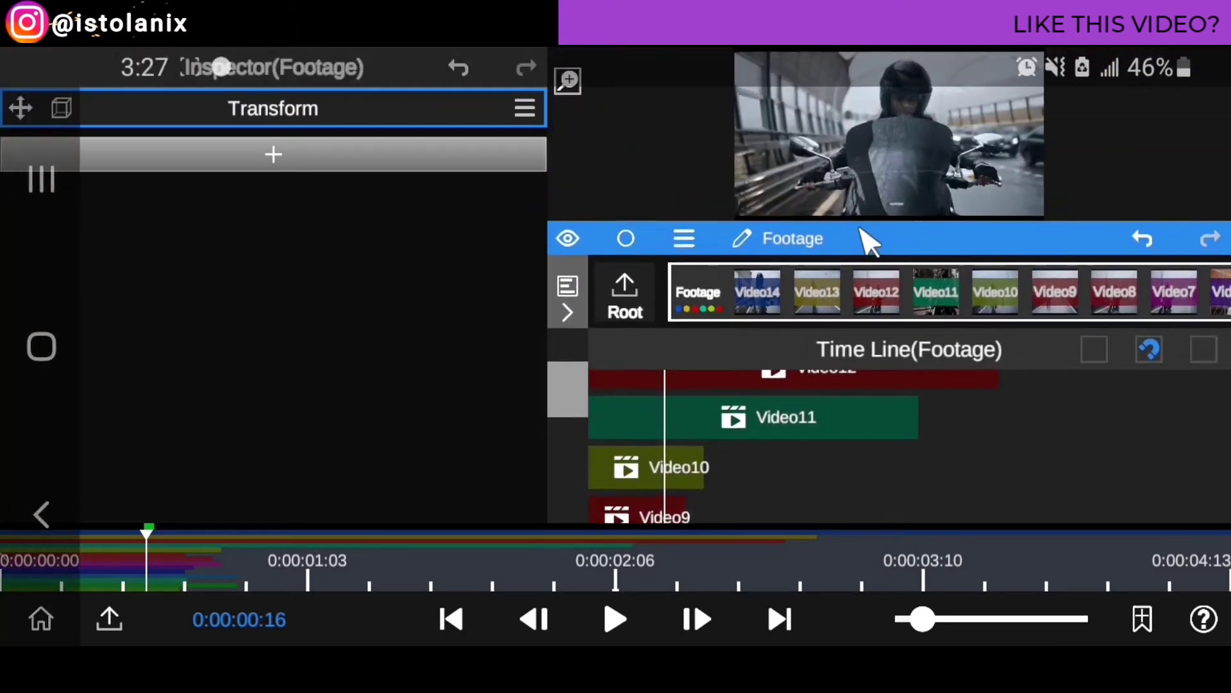
{"action": "left_click_drag", "start_coordinate": [714, 269], "coordinate": [729, 270]}
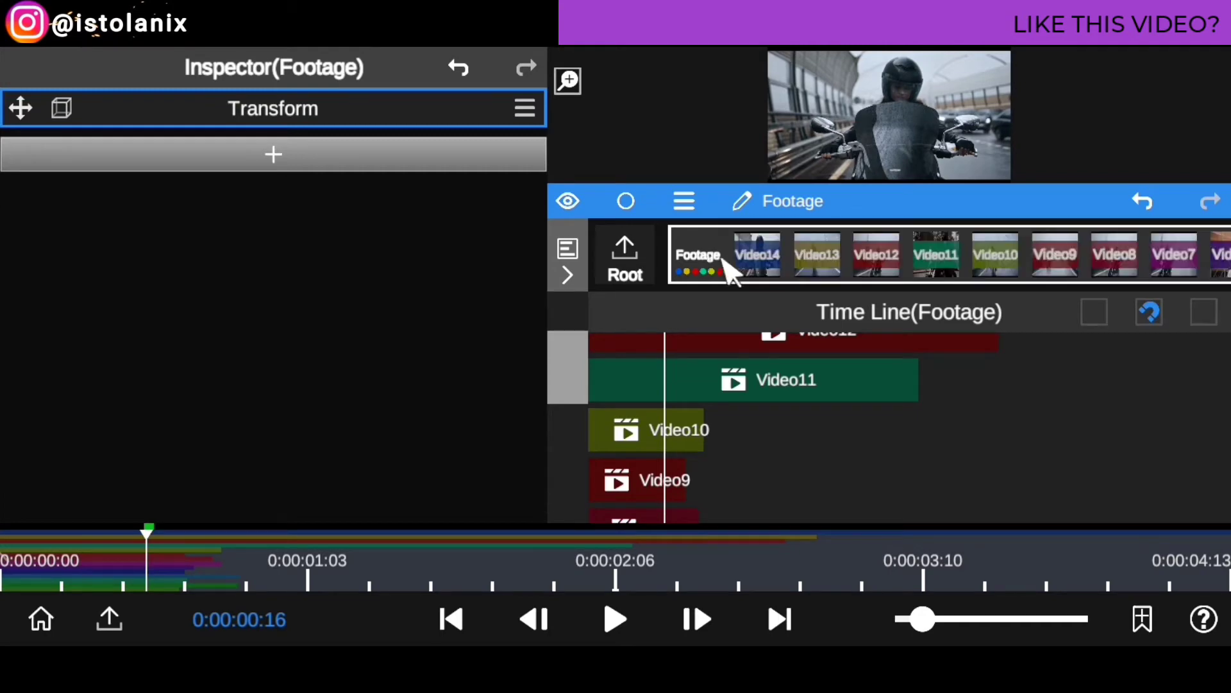
Examine the names and stacking order of the Footage group's clips, from Video14 down to Video1.
{"action": "left_click", "coordinate": [759, 260]}
{"action": "left_click", "coordinate": [828, 266]}
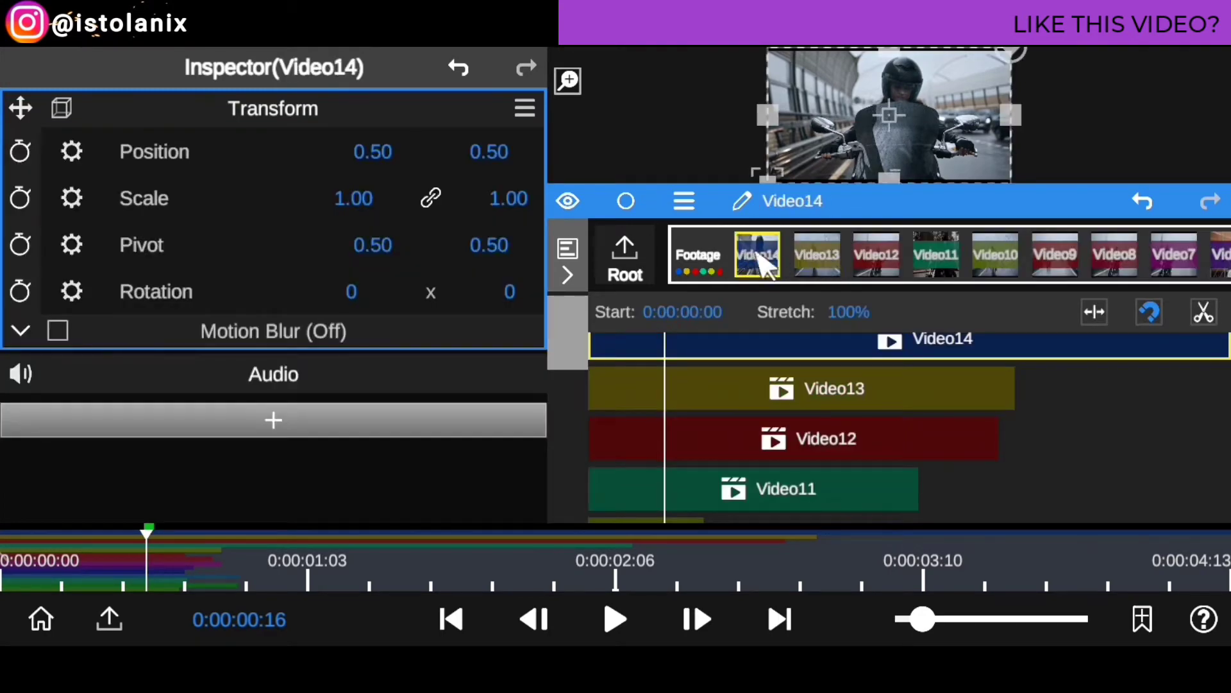
{"action": "left_click_drag", "start_coordinate": [571, 349], "coordinate": [568, 510]}
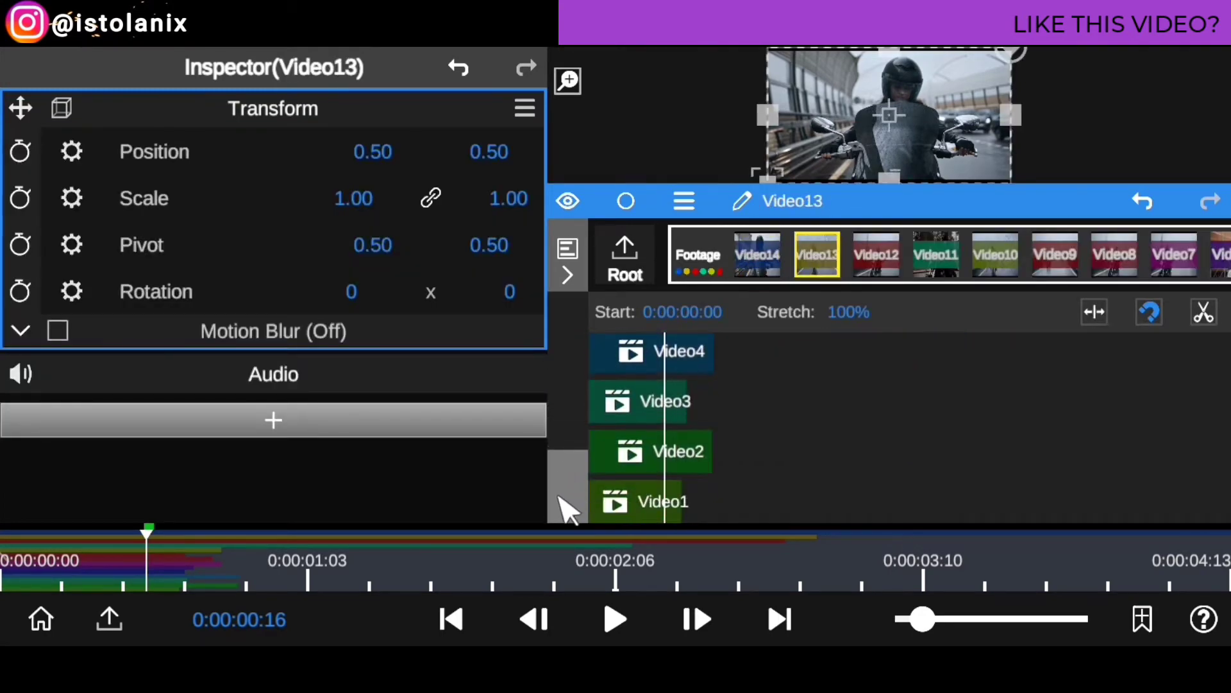
{"action": "left_click", "coordinate": [652, 503]}
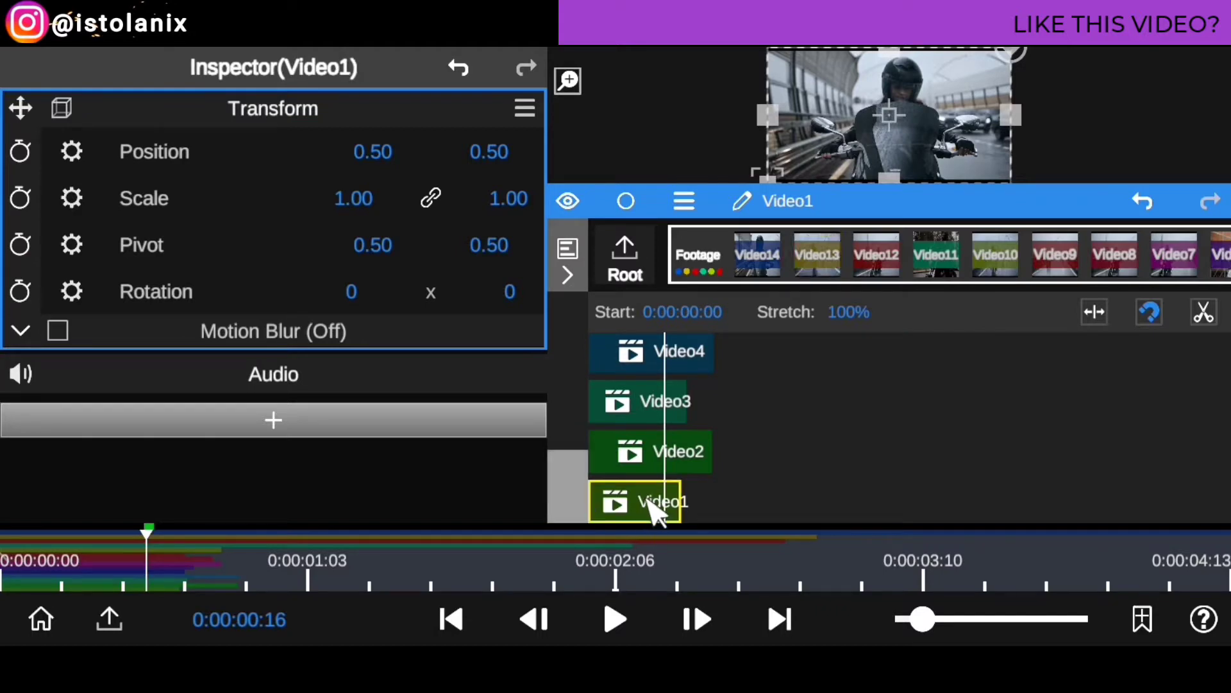
{"action": "left_click", "coordinate": [762, 204]}
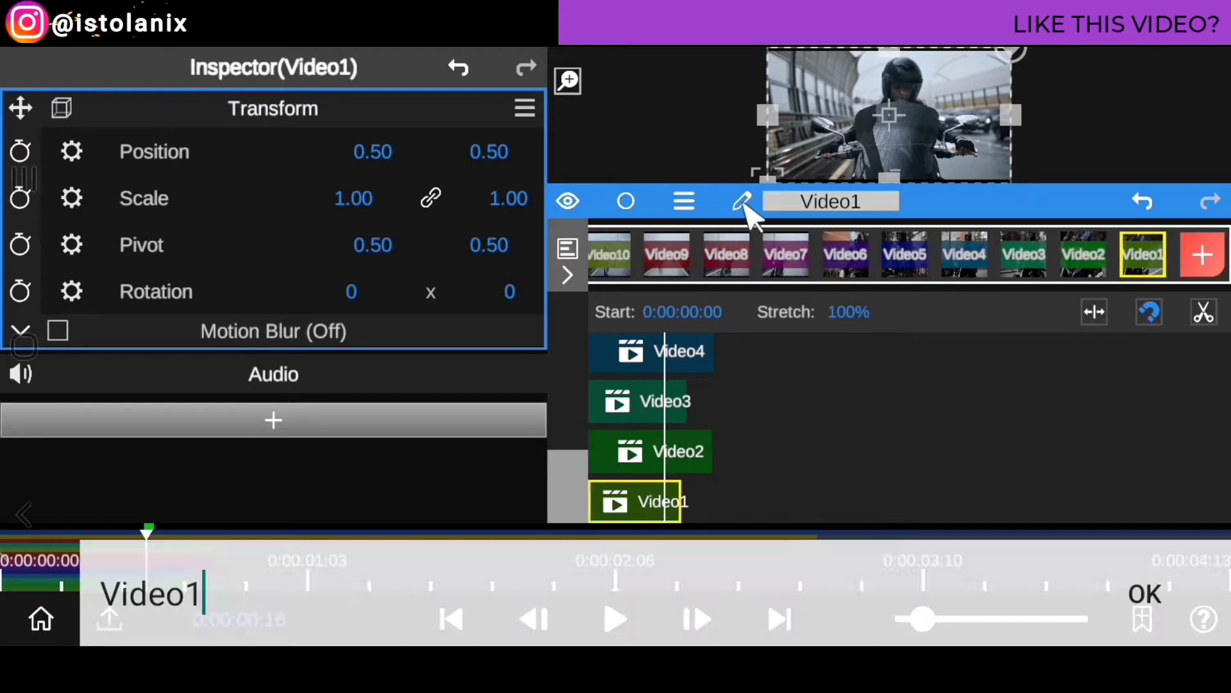
{"action": "left_click", "coordinate": [1148, 256]}
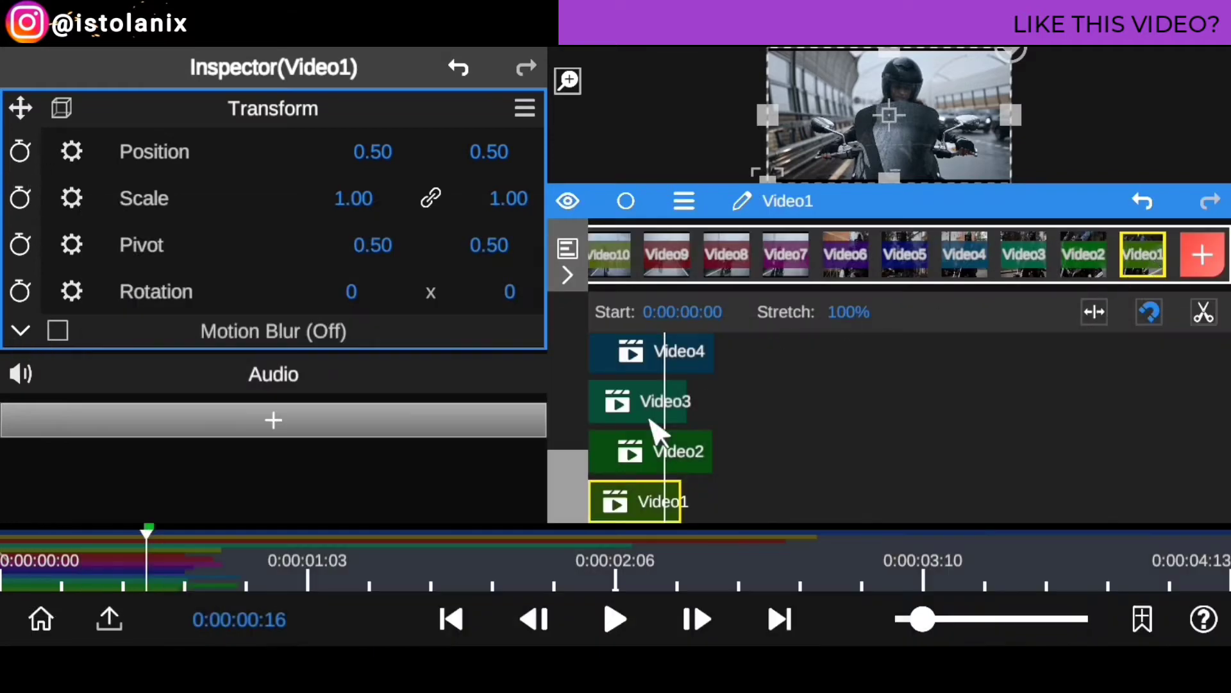
{"action": "left_click_drag", "start_coordinate": [583, 506], "coordinate": [571, 414]}
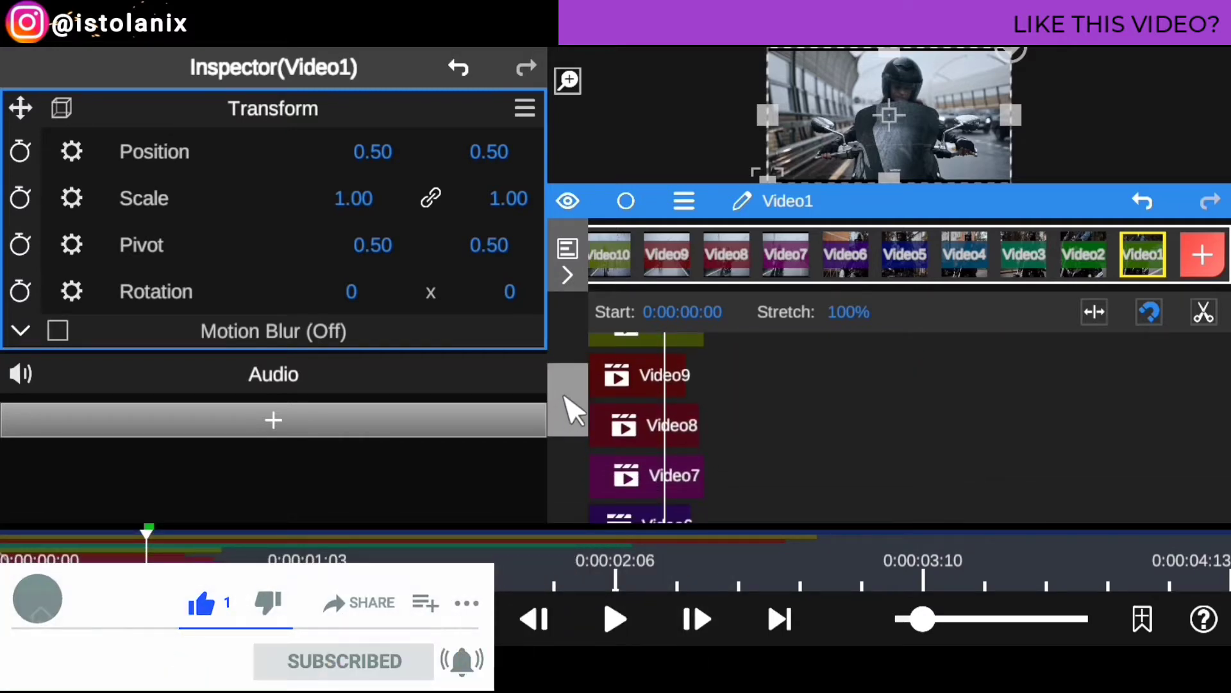
{"action": "left_click_drag", "start_coordinate": [575, 400], "coordinate": [575, 325]}
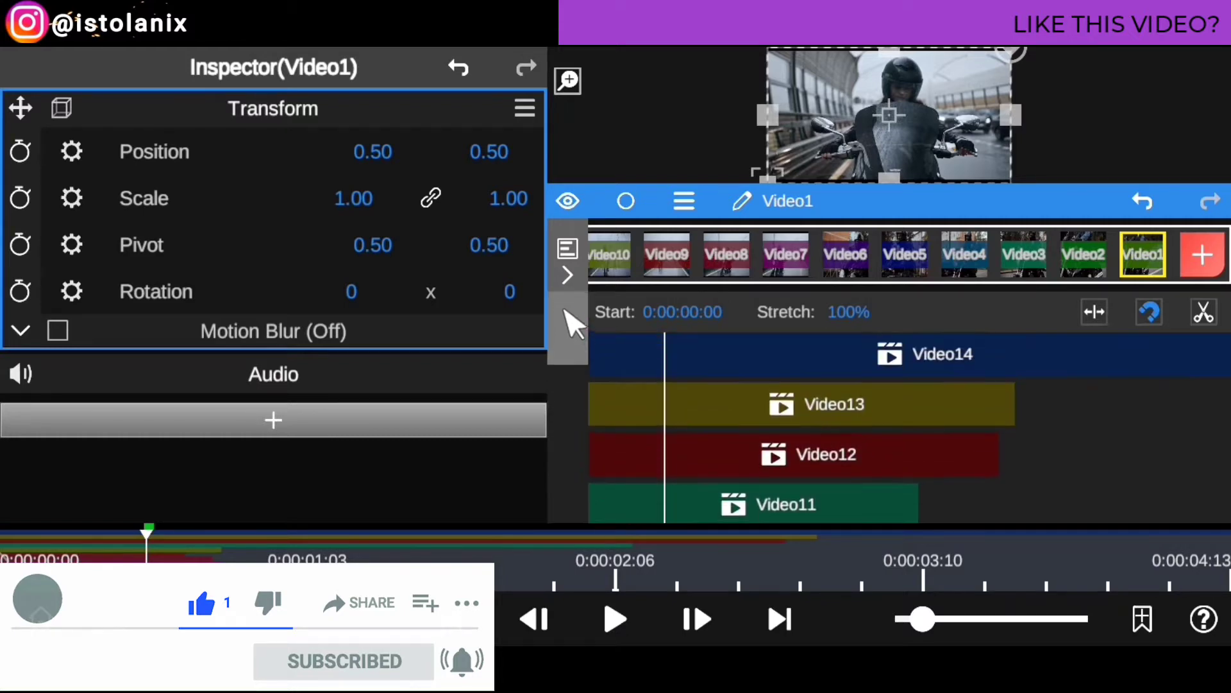
{"action": "left_click_drag", "start_coordinate": [660, 256], "coordinate": [876, 255]}
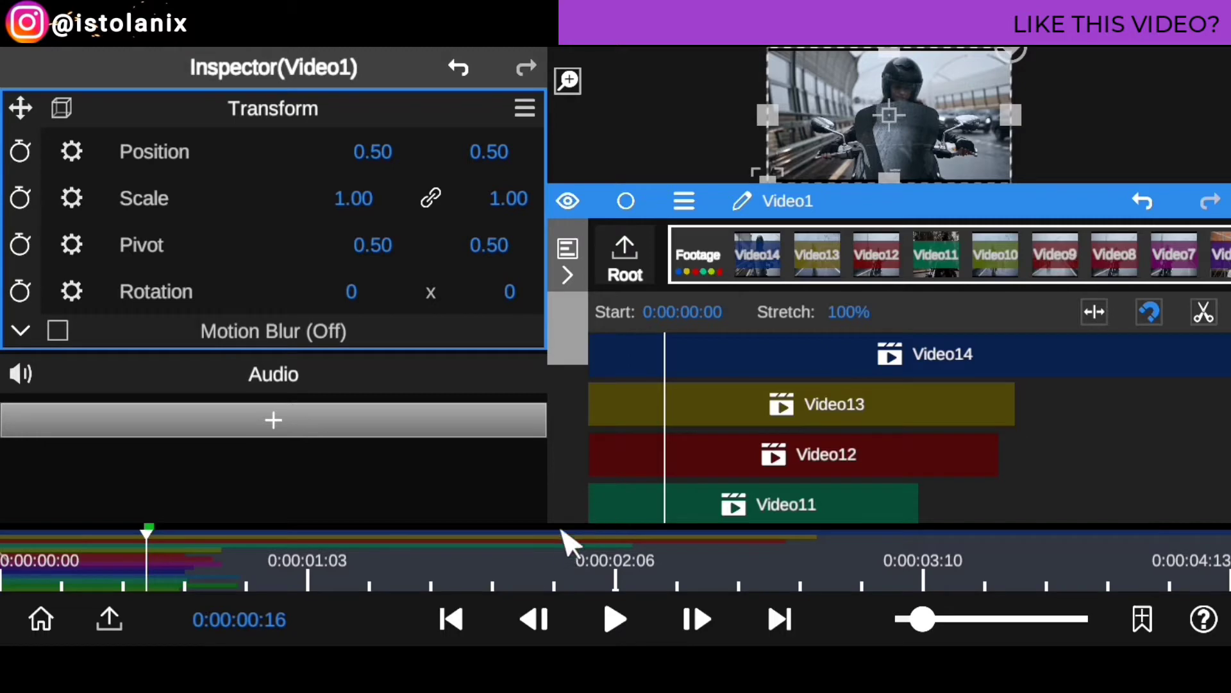
{"action": "left_click_drag", "start_coordinate": [570, 565], "coordinate": [377, 567]}
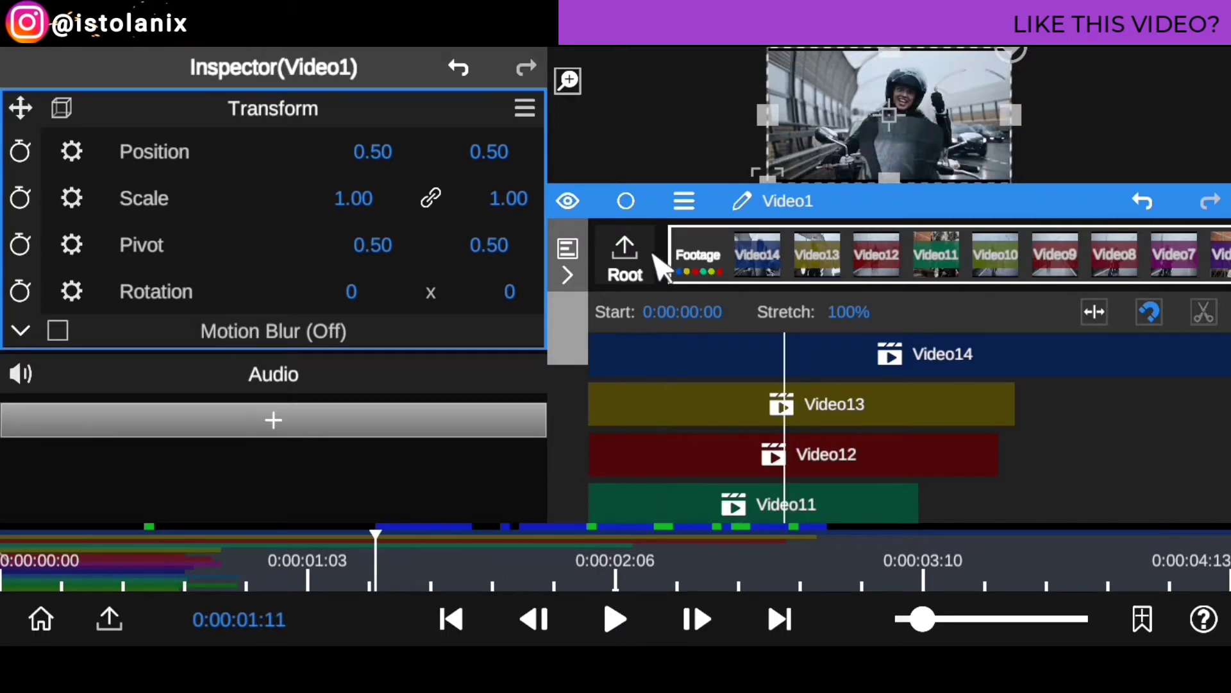
Return to the Root level and add Chase.mp3 from the Footage4Tutorial folder as a new media node.
{"action": "left_click", "coordinate": [717, 259]}
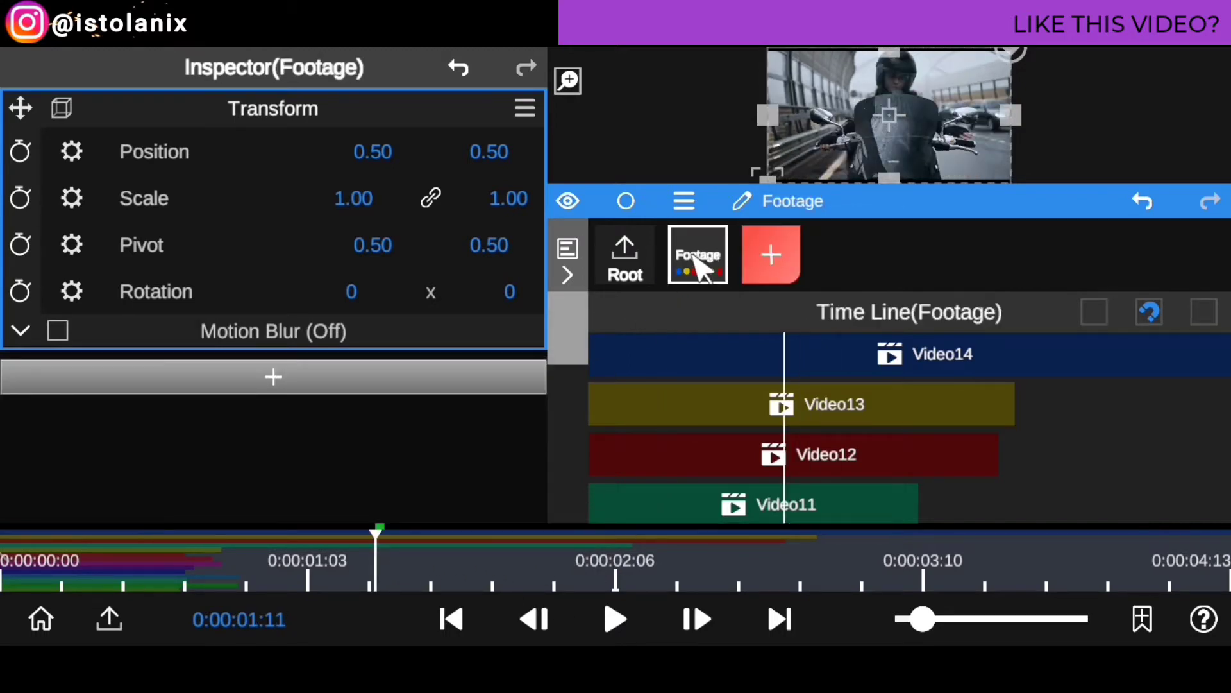
{"action": "left_click", "coordinate": [628, 260]}
{"action": "left_click", "coordinate": [771, 250]}
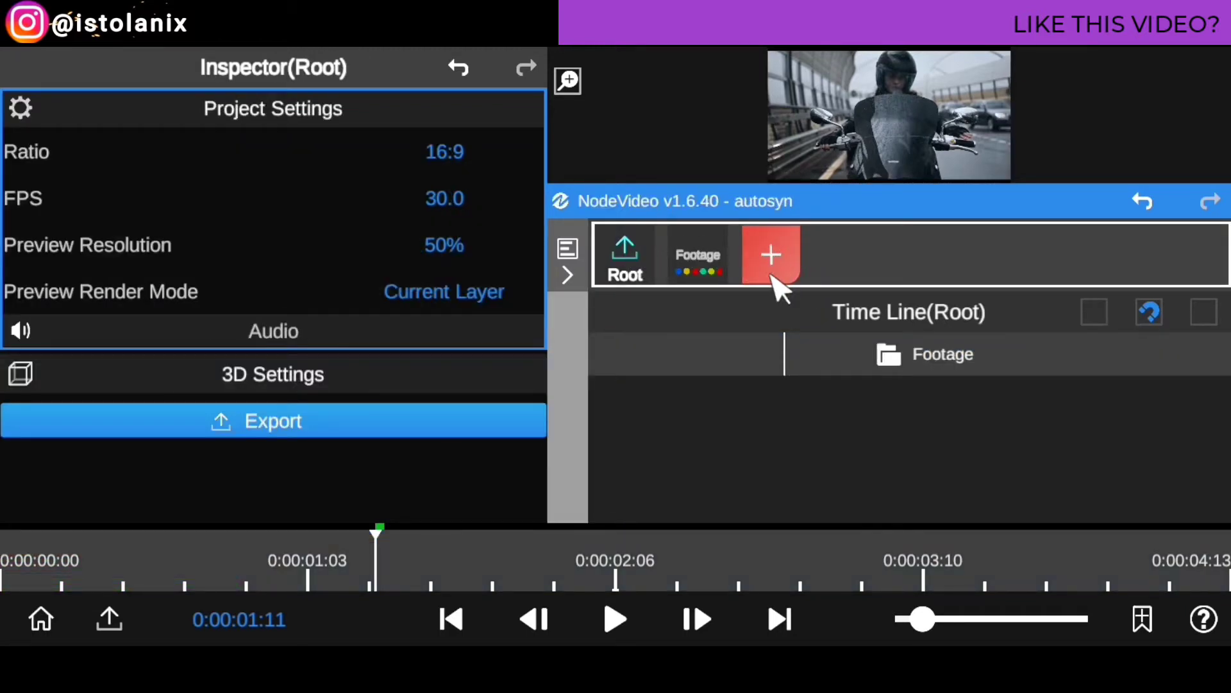
{"action": "left_click", "coordinate": [778, 254]}
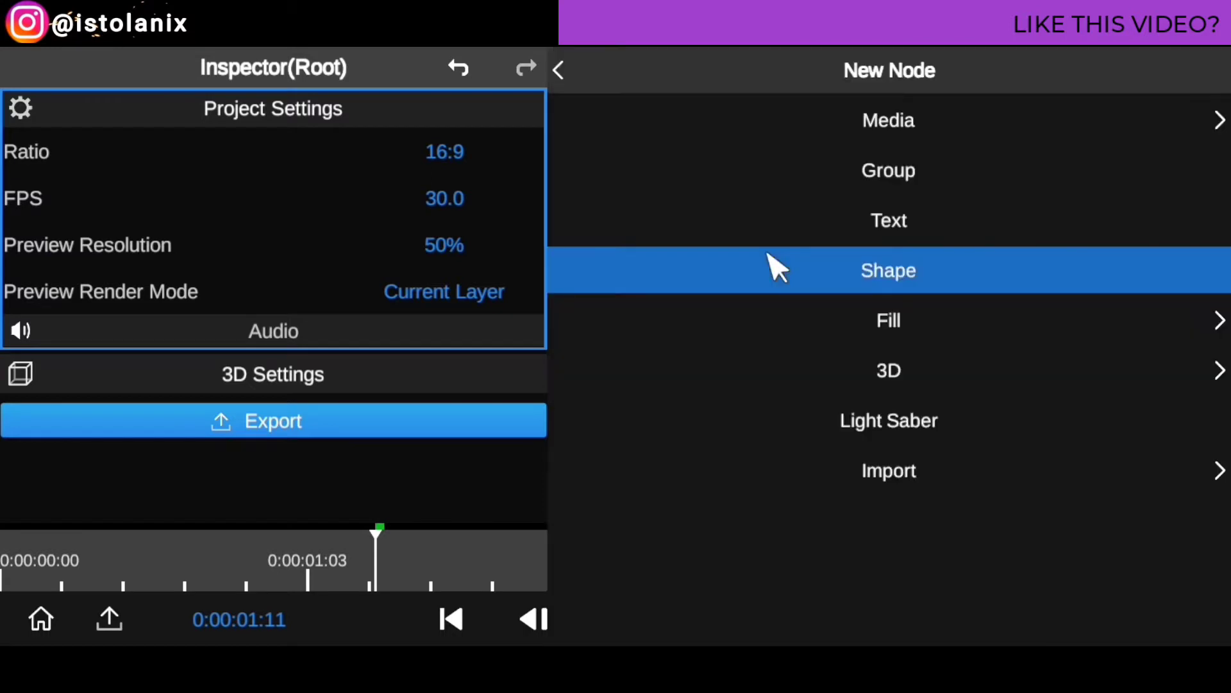
{"action": "left_click", "coordinate": [906, 129]}
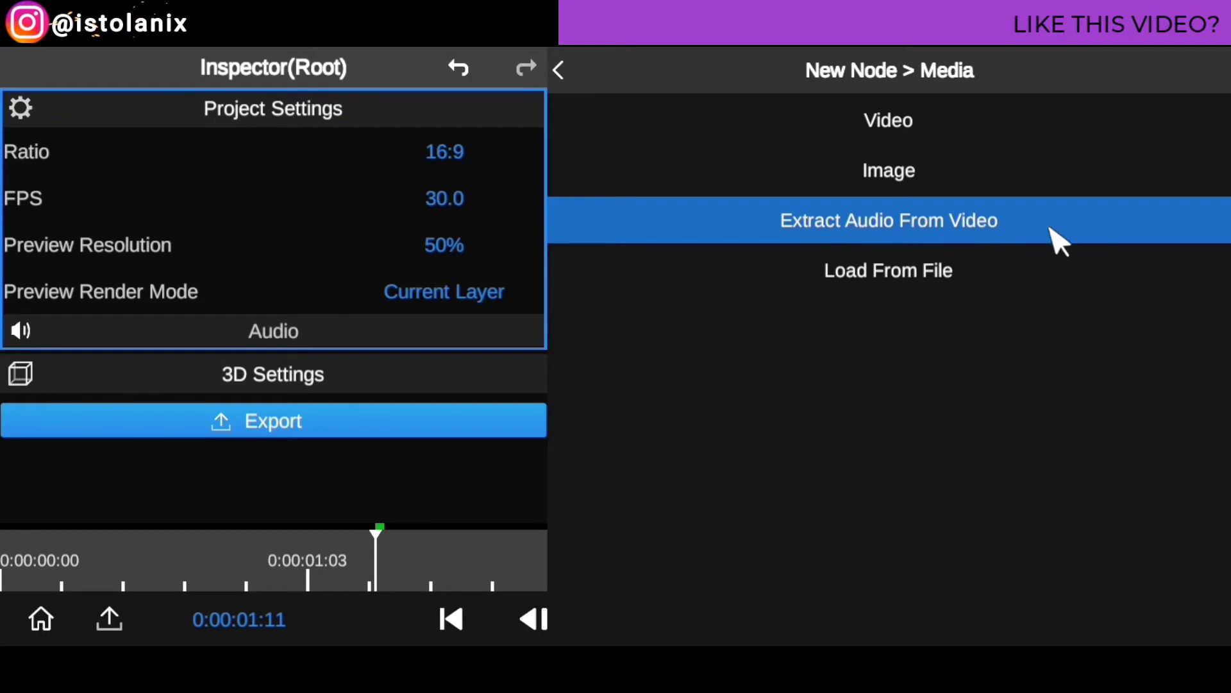
{"action": "left_click", "coordinate": [898, 277]}
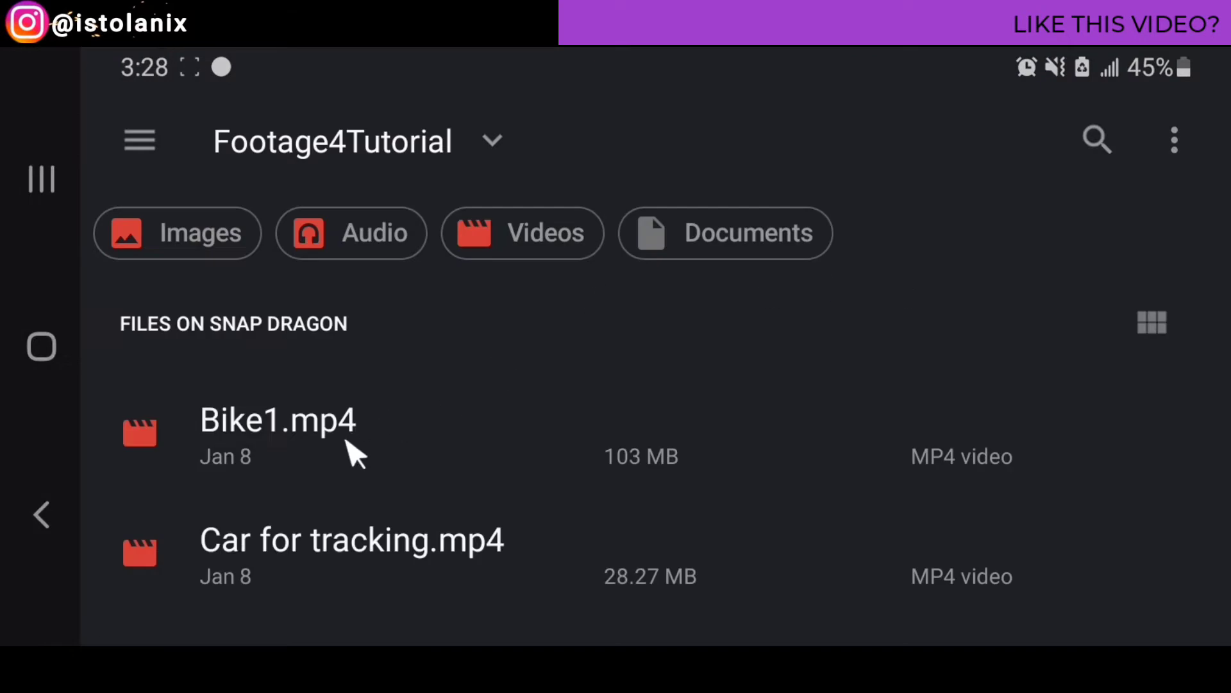
{"action": "scroll", "coordinate": [352, 456], "scroll_direction": "down", "scroll_amount": 3}
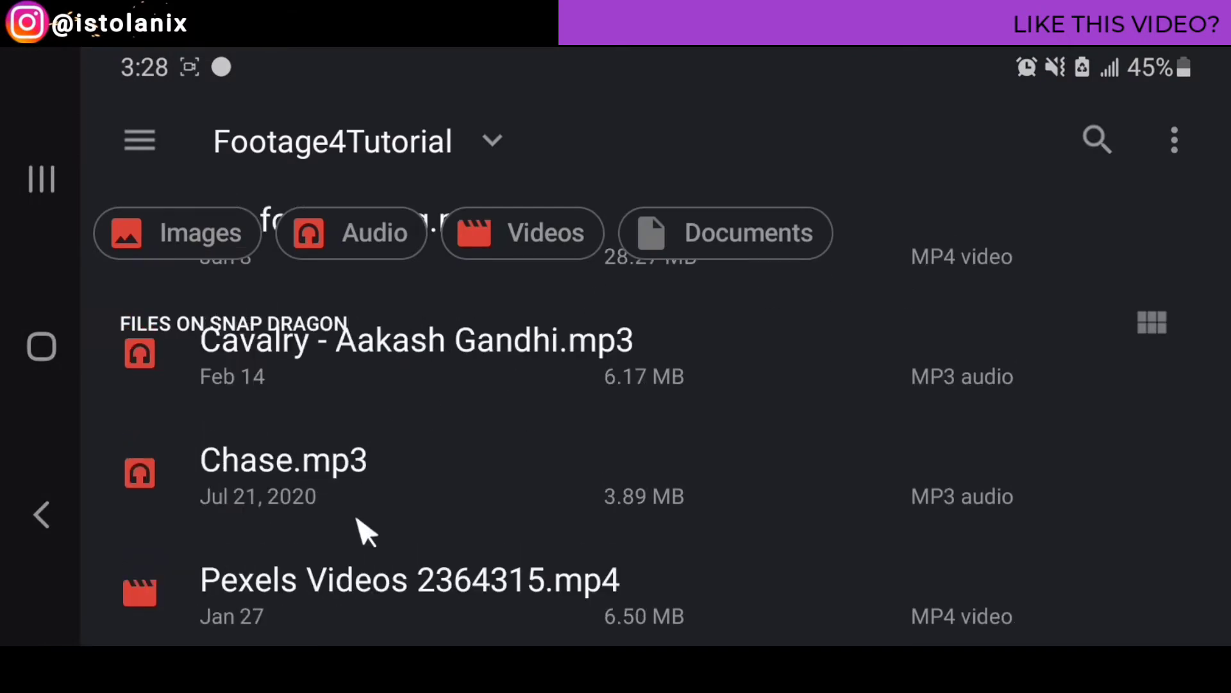
{"action": "left_click", "coordinate": [275, 476]}
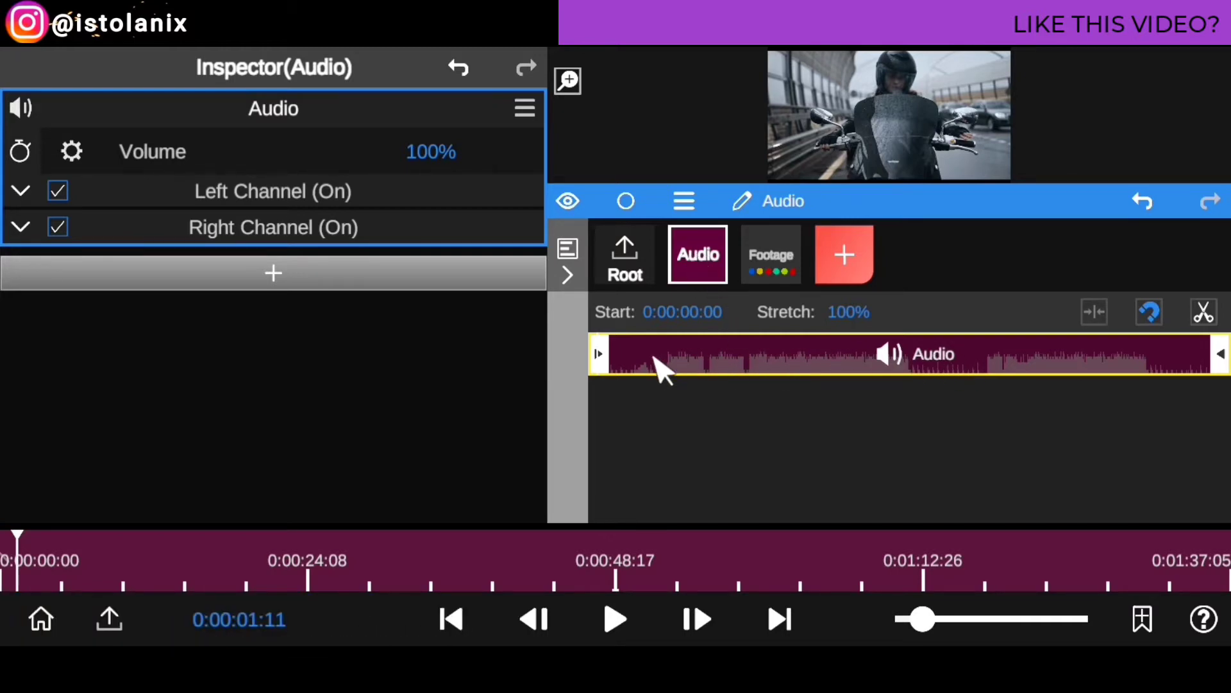
Reveal the audio layer's Volume keyframe track with its waveform and set the playhead to 0:00:00:00.
{"action": "left_click_drag", "start_coordinate": [921, 615], "coordinate": [956, 631]}
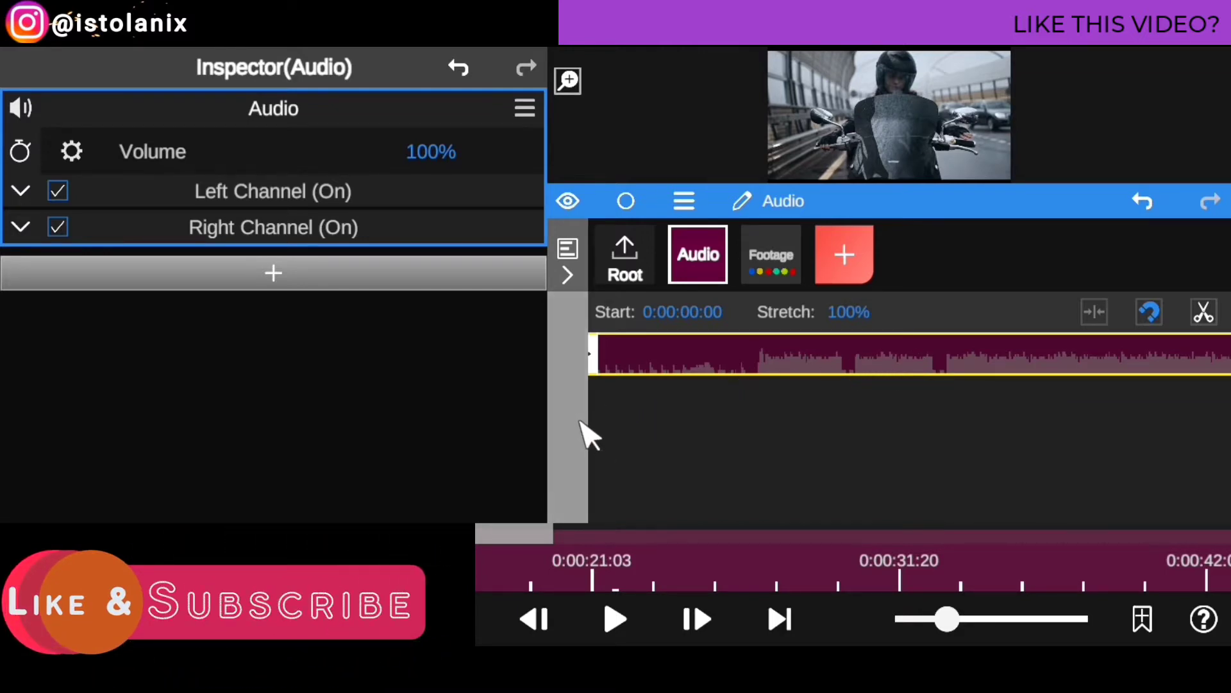
{"action": "mouse_move", "coordinate": [948, 614]}
{"action": "left_mouse_down"}
{"action": "mouse_move", "coordinate": [982, 616]}
{"action": "mouse_move", "coordinate": [957, 619]}
{"action": "left_mouse_up"}
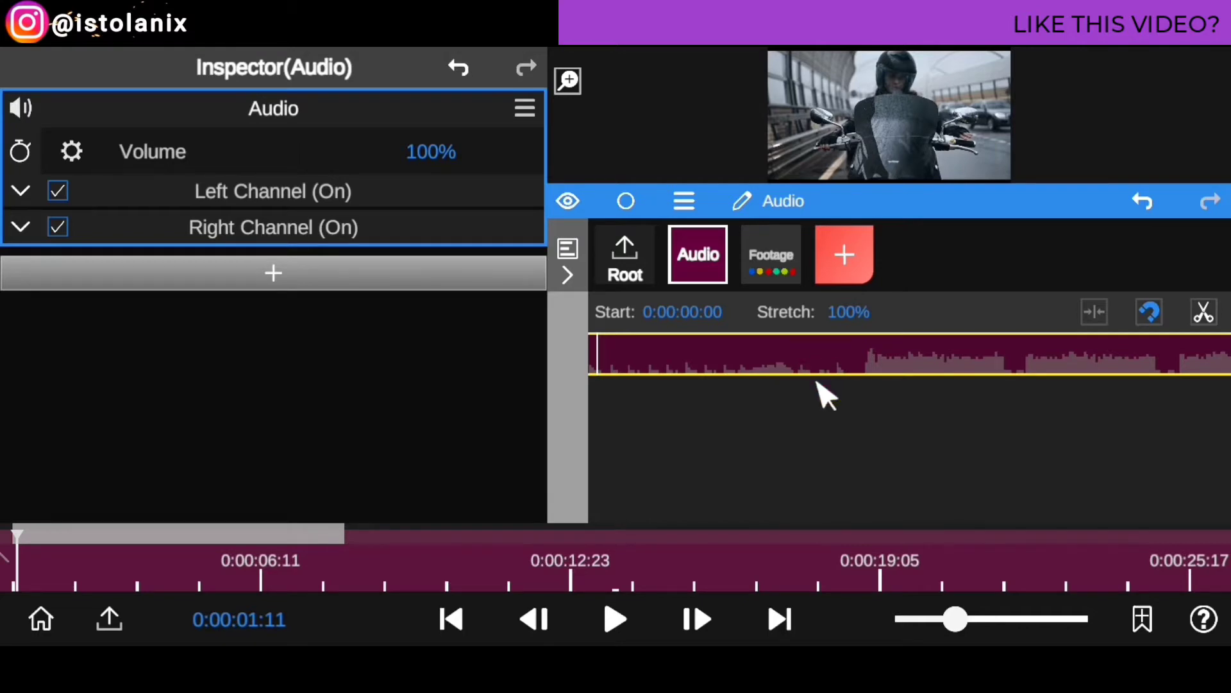
{"action": "left_click_drag", "start_coordinate": [143, 541], "coordinate": [76, 542]}
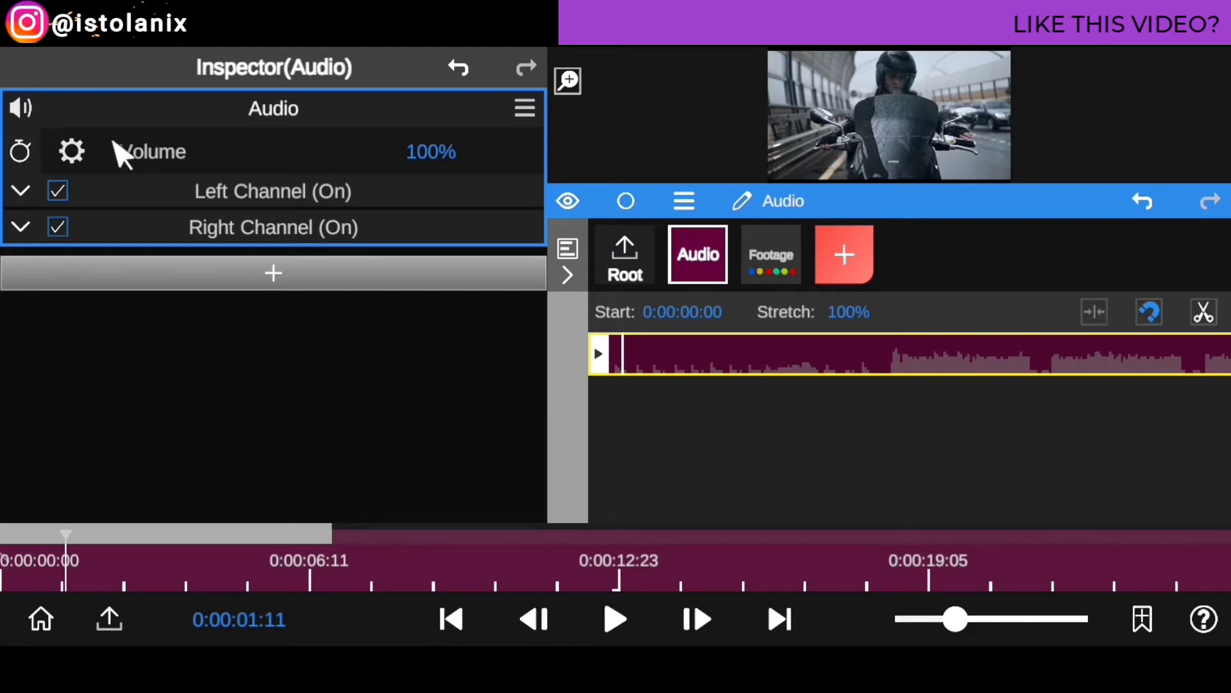
{"action": "left_click", "coordinate": [21, 152]}
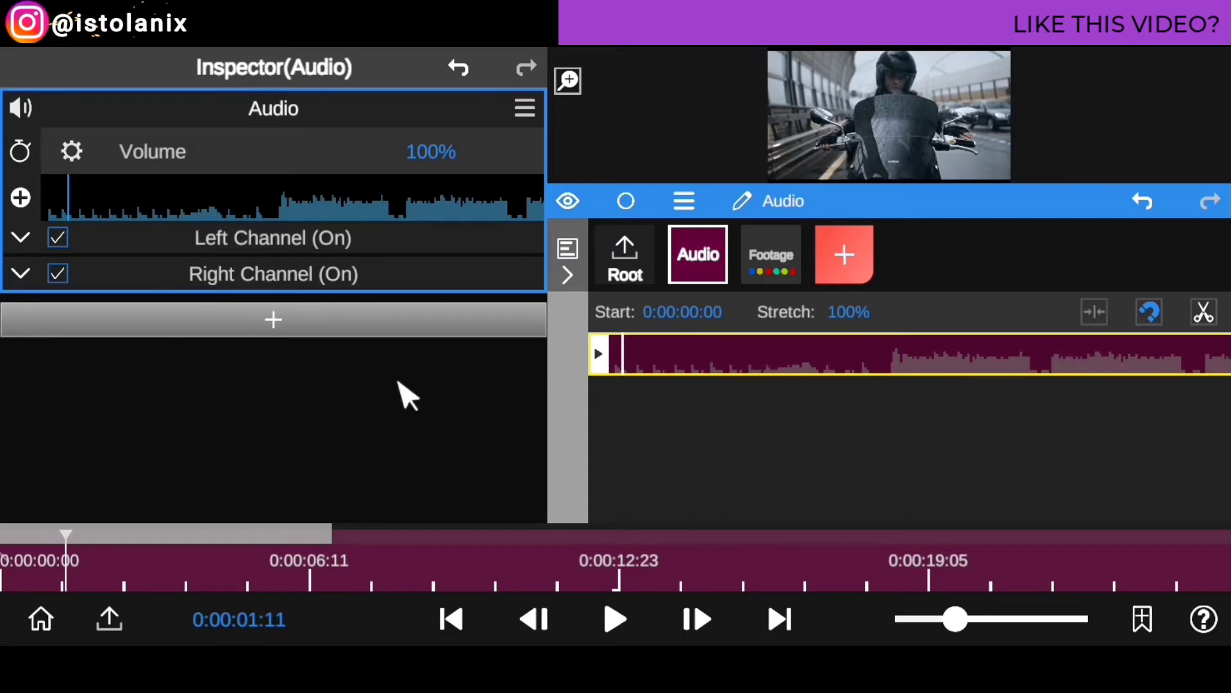
{"action": "mouse_move", "coordinate": [957, 622]}
{"action": "left_mouse_down"}
{"action": "mouse_move", "coordinate": [1004, 620]}
{"action": "mouse_move", "coordinate": [979, 619]}
{"action": "left_mouse_up"}
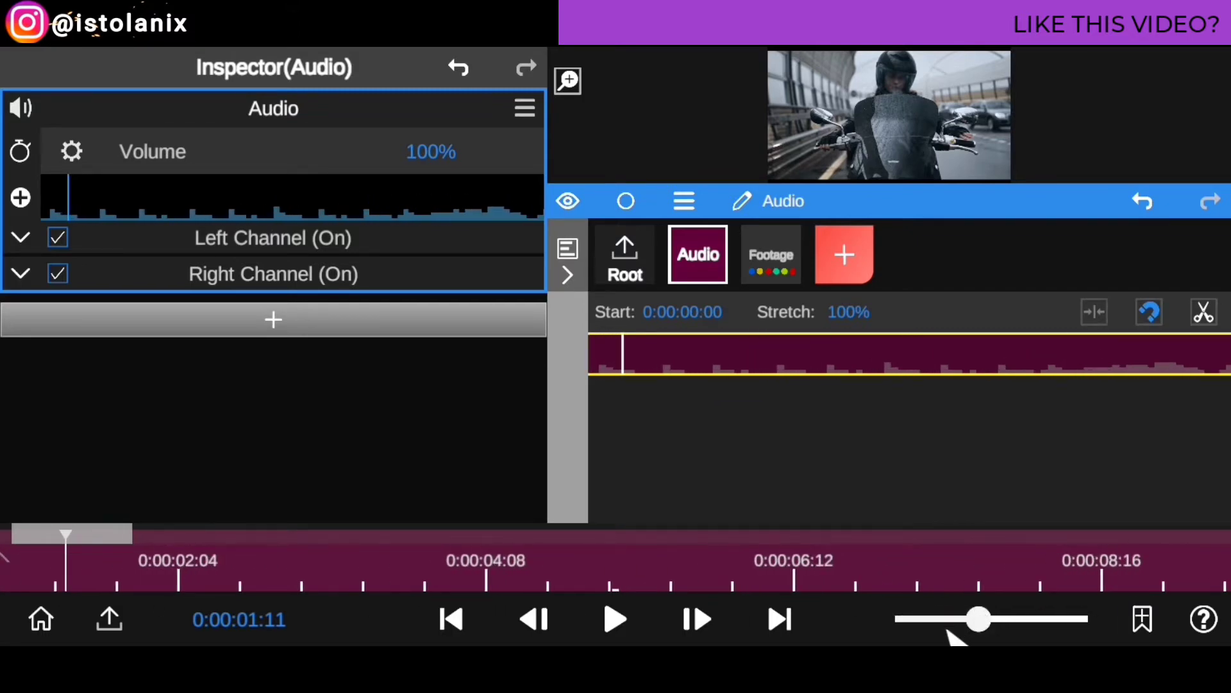
{"action": "left_click_drag", "start_coordinate": [78, 580], "coordinate": [45, 577]}
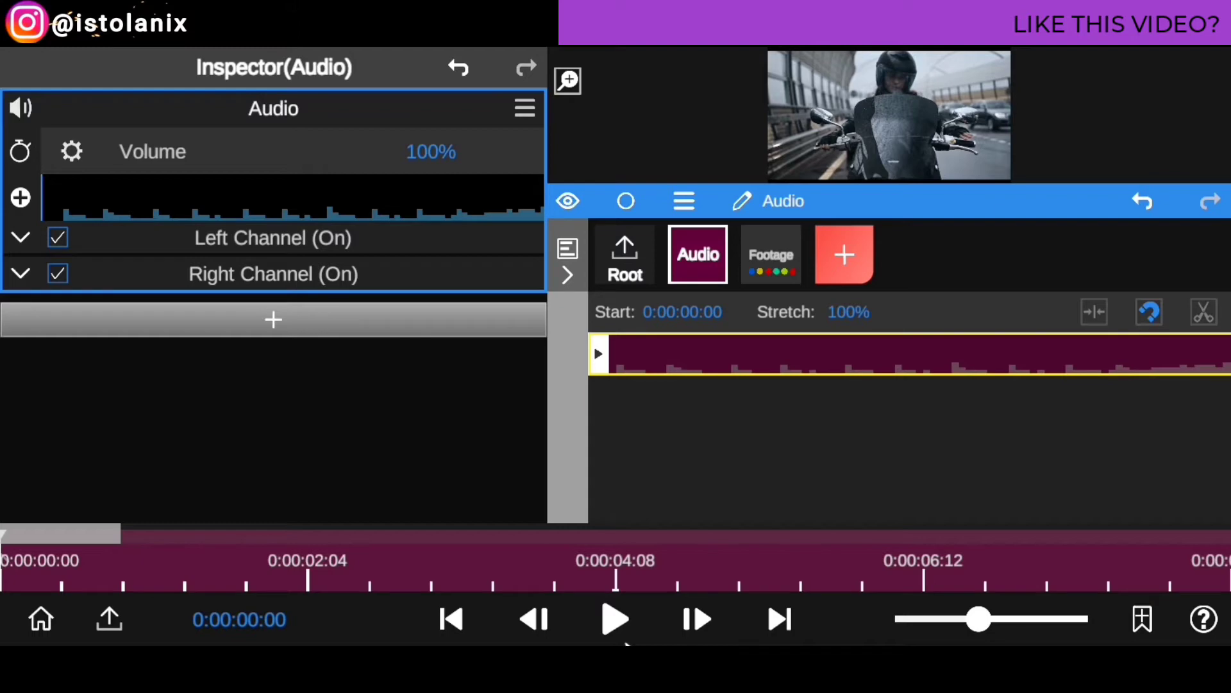
Play the audio from the start and compare its beats with the peaks of the waveform.
{"action": "left_click", "coordinate": [613, 619]}
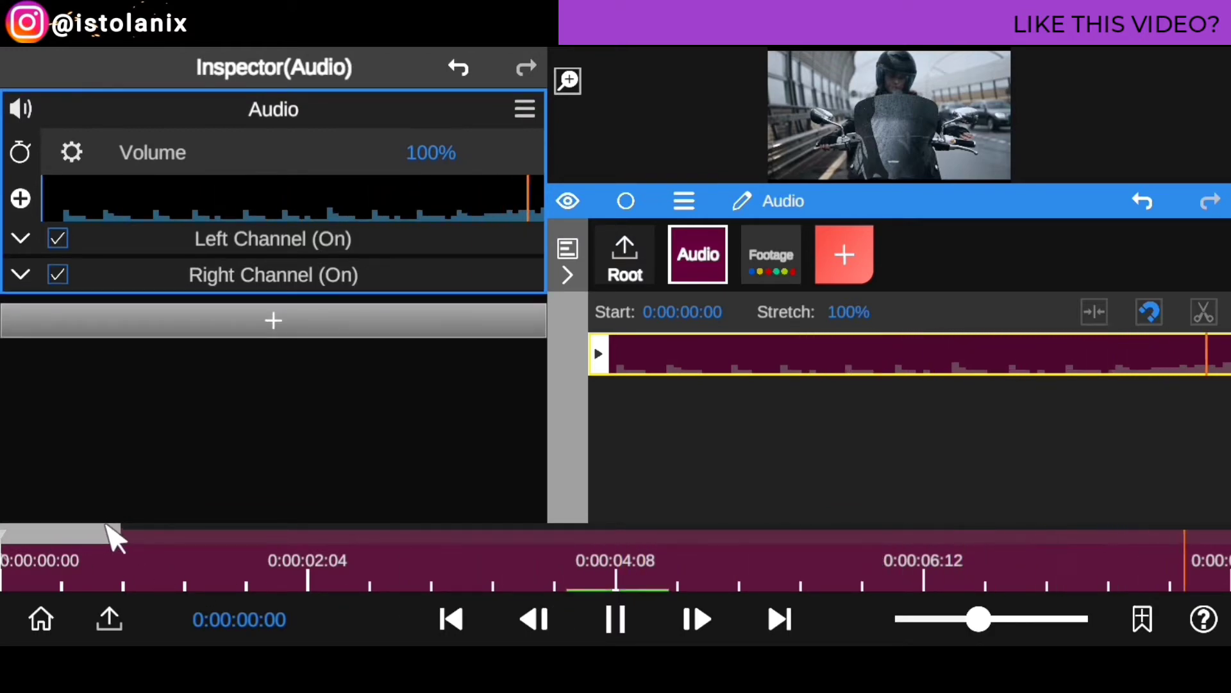
{"action": "left_click_drag", "start_coordinate": [27, 526], "coordinate": [62, 532]}
{"action": "left_click", "coordinate": [613, 619]}
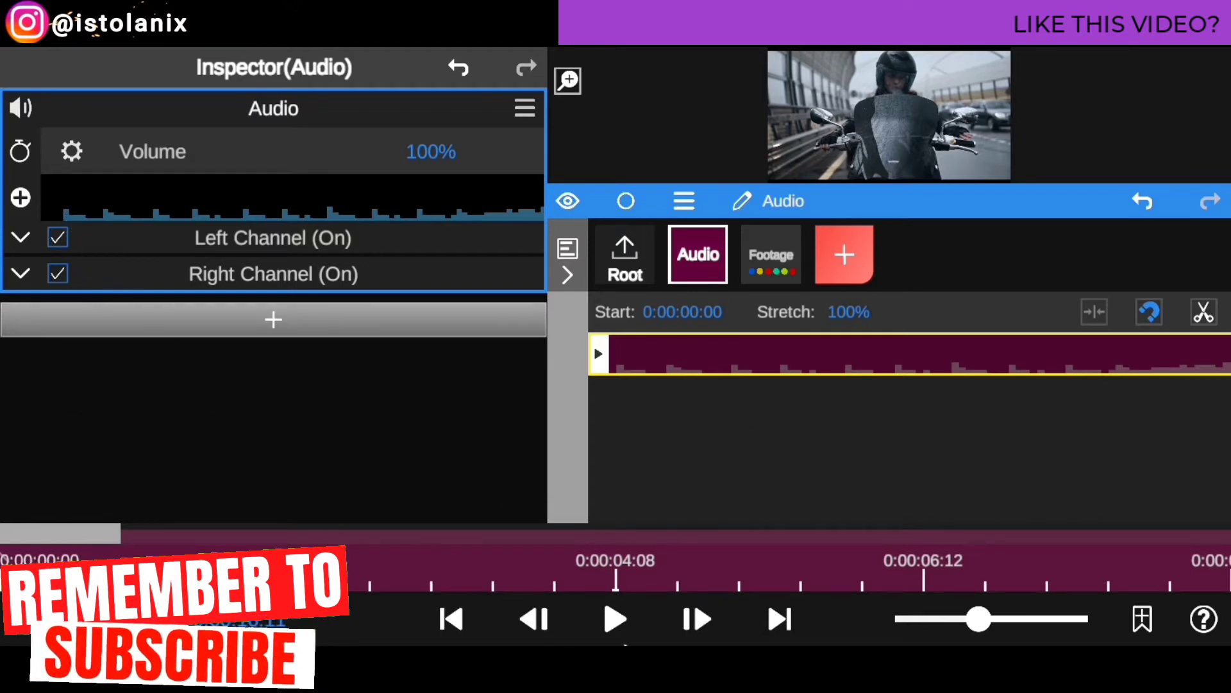
{"action": "left_click", "coordinate": [613, 619]}
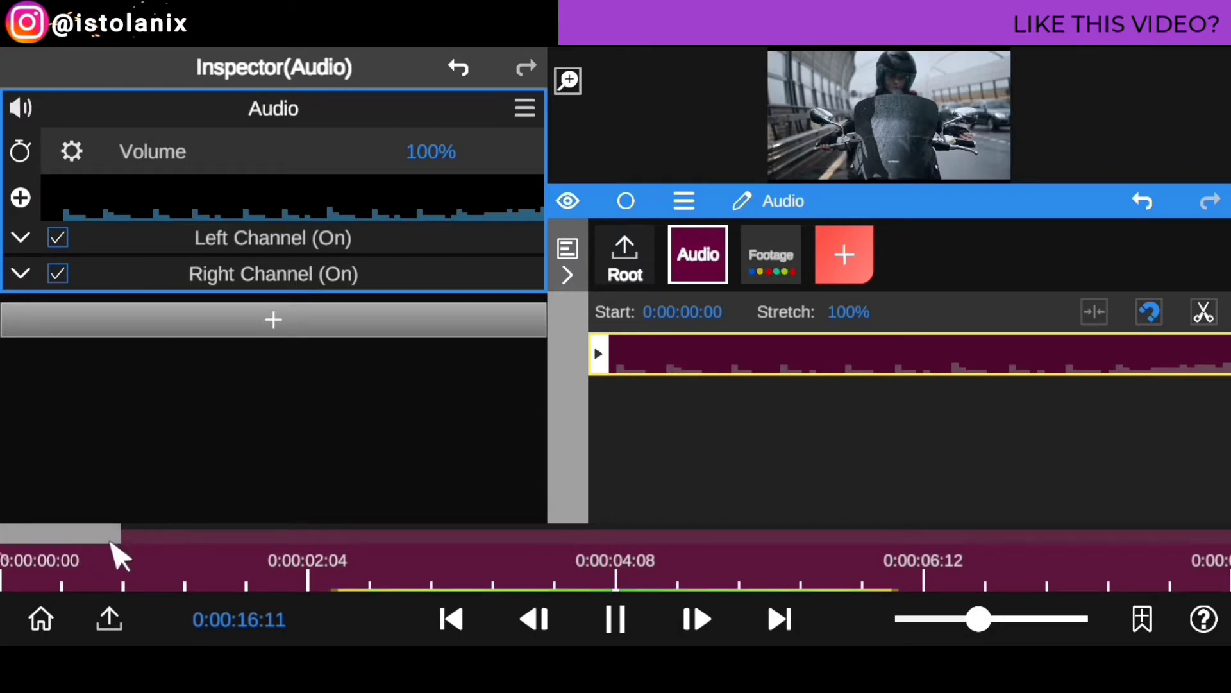
{"action": "left_click_drag", "start_coordinate": [652, 571], "coordinate": [276, 606]}
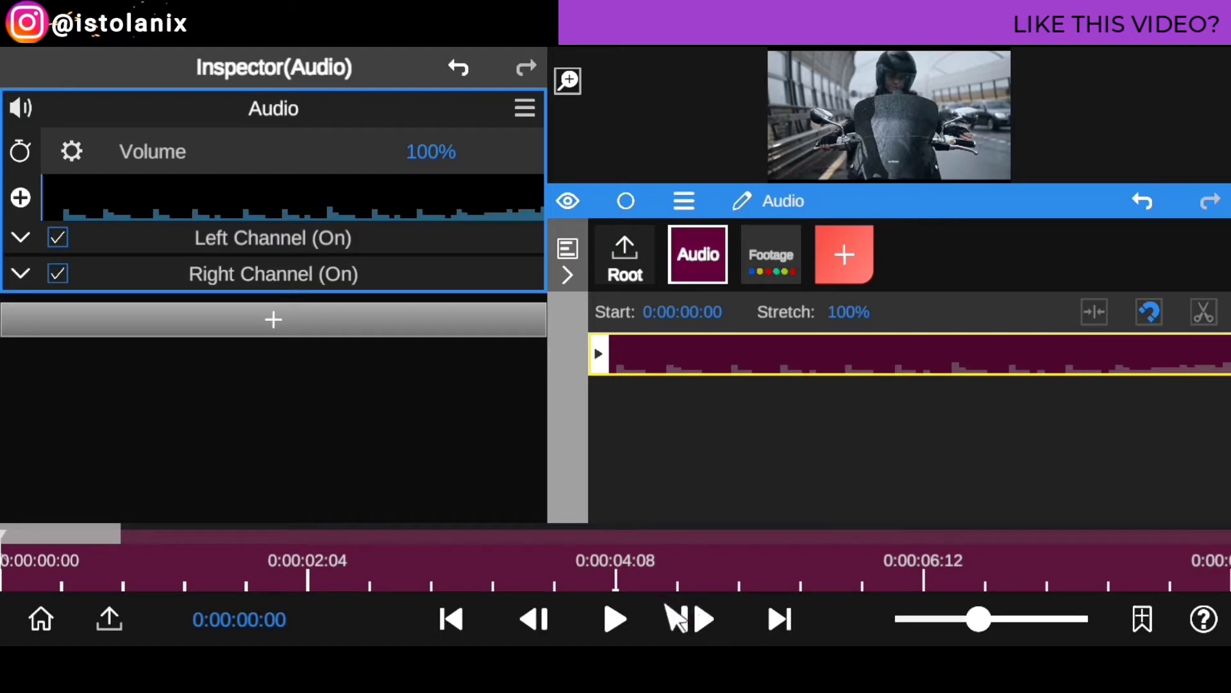
{"action": "left_click", "coordinate": [615, 619]}
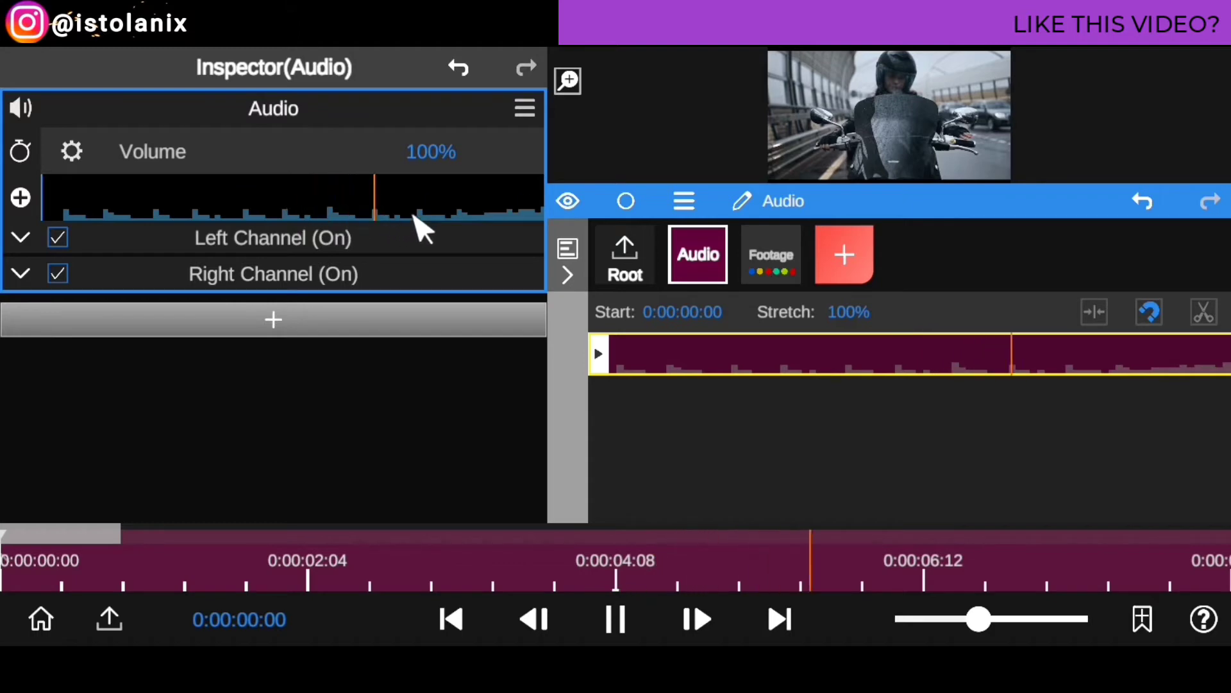
{"action": "left_click", "coordinate": [72, 221]}
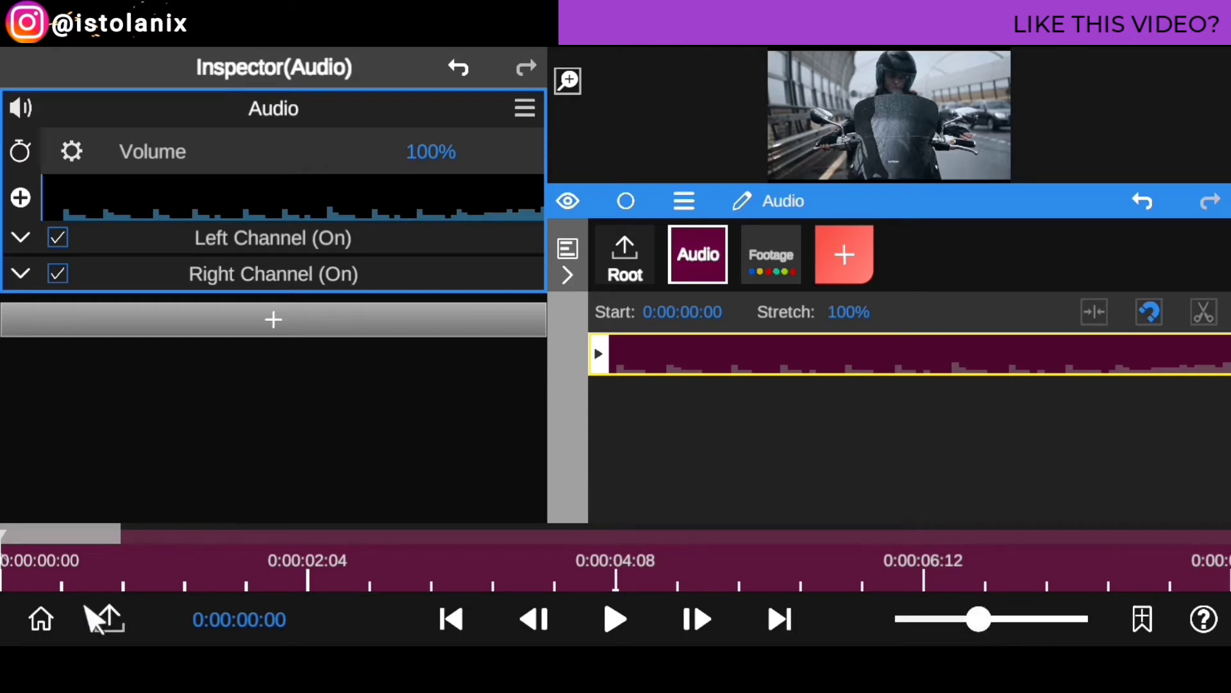
Add Volume keyframes to the audio on its first three beats, at 0:00:00:13, 0:00:01:03 and 0:00:01:28.
{"action": "left_click_drag", "start_coordinate": [33, 573], "coordinate": [90, 578]}
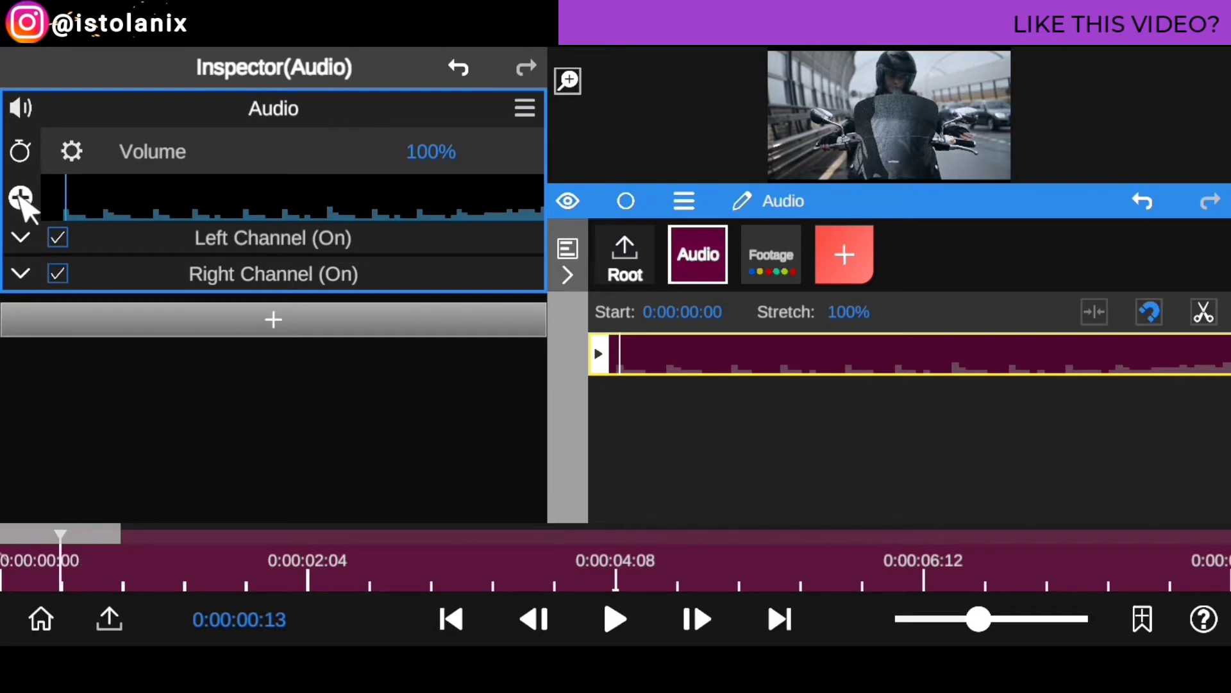
{"action": "left_click", "coordinate": [21, 198]}
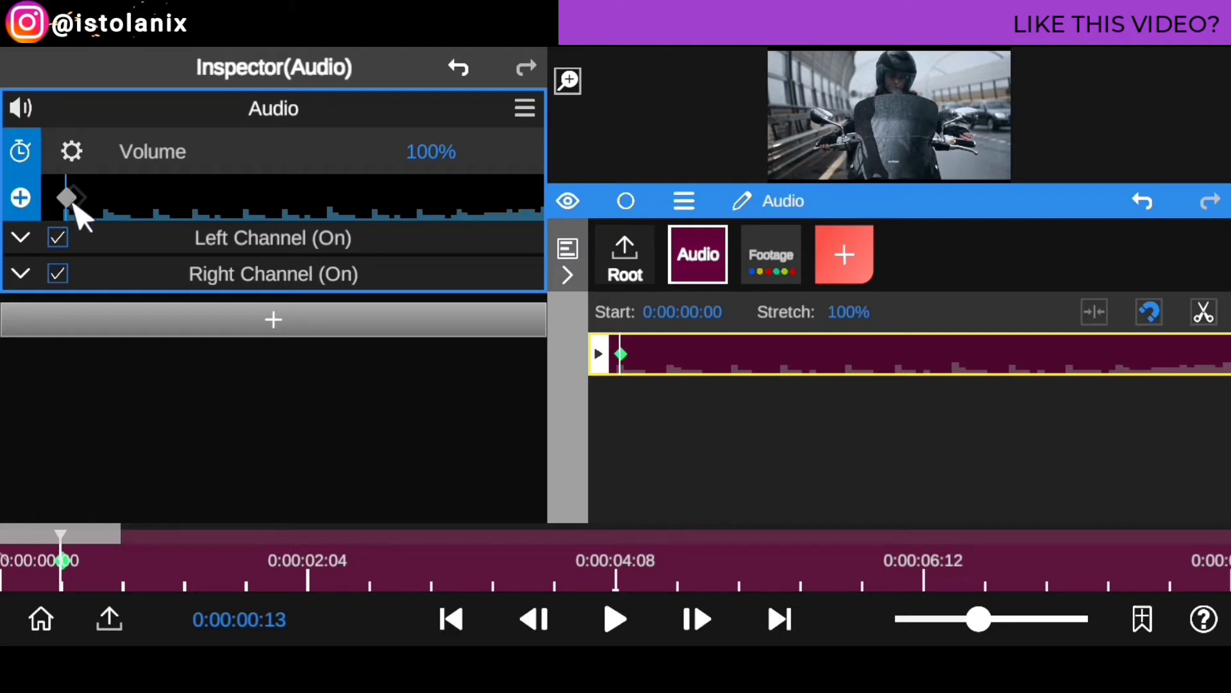
{"action": "left_click_drag", "start_coordinate": [94, 576], "coordinate": [158, 579]}
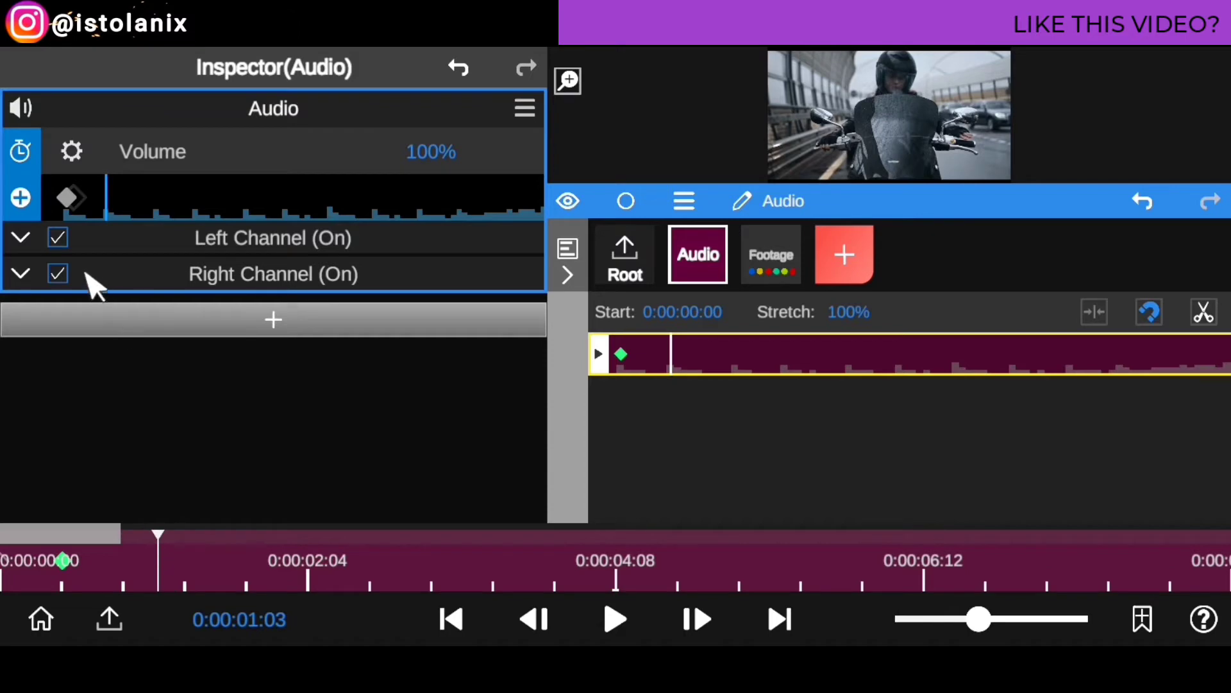
{"action": "left_click", "coordinate": [21, 198]}
{"action": "mouse_move", "coordinate": [980, 624]}
{"action": "left_mouse_down"}
{"action": "mouse_move", "coordinate": [998, 628]}
{"action": "mouse_move", "coordinate": [987, 625]}
{"action": "left_mouse_up"}
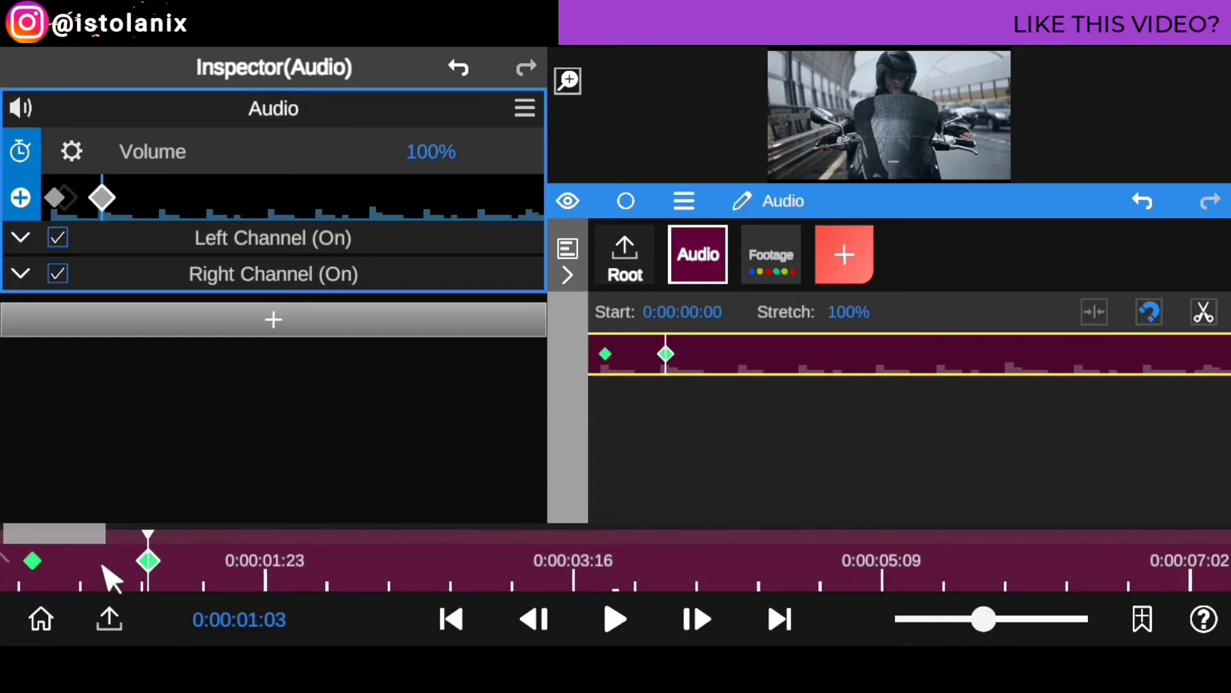
{"action": "left_click_drag", "start_coordinate": [168, 583], "coordinate": [293, 586]}
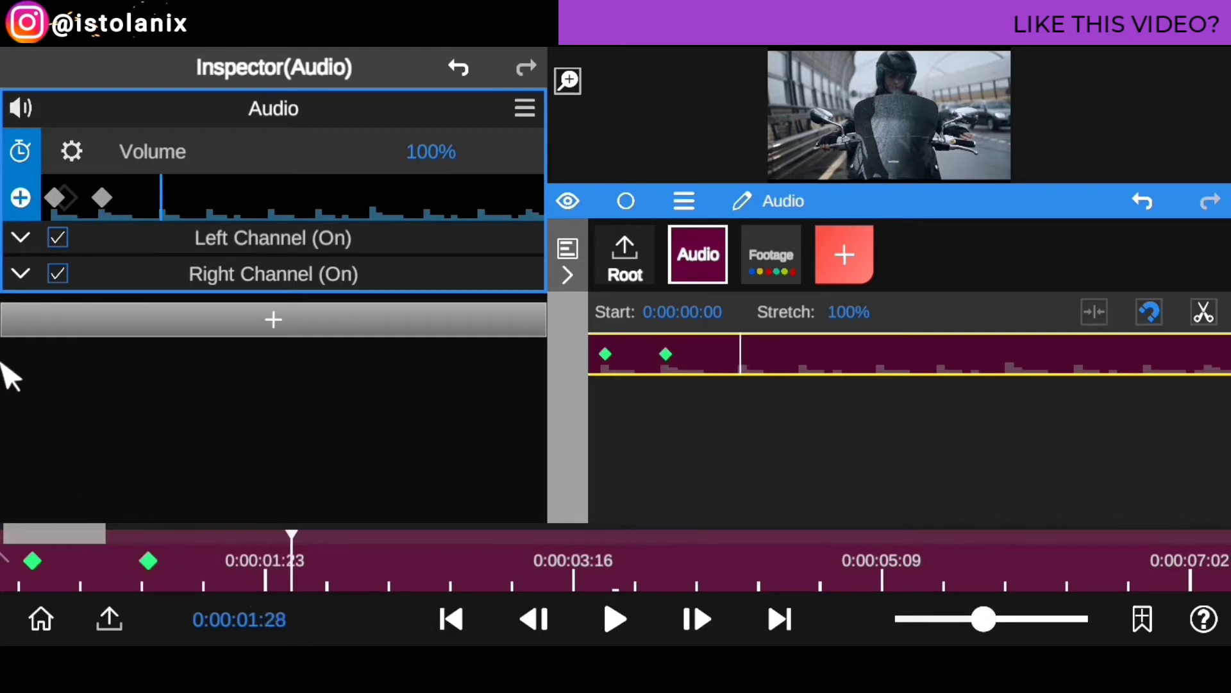
{"action": "left_click", "coordinate": [21, 199]}
Add Volume keyframes on the fourth waveform peak and on the peaks at 0:00:03:14 and 0:00:04:03.
{"action": "left_click_drag", "start_coordinate": [347, 560], "coordinate": [557, 568]}
{"action": "left_click", "coordinate": [21, 199]}
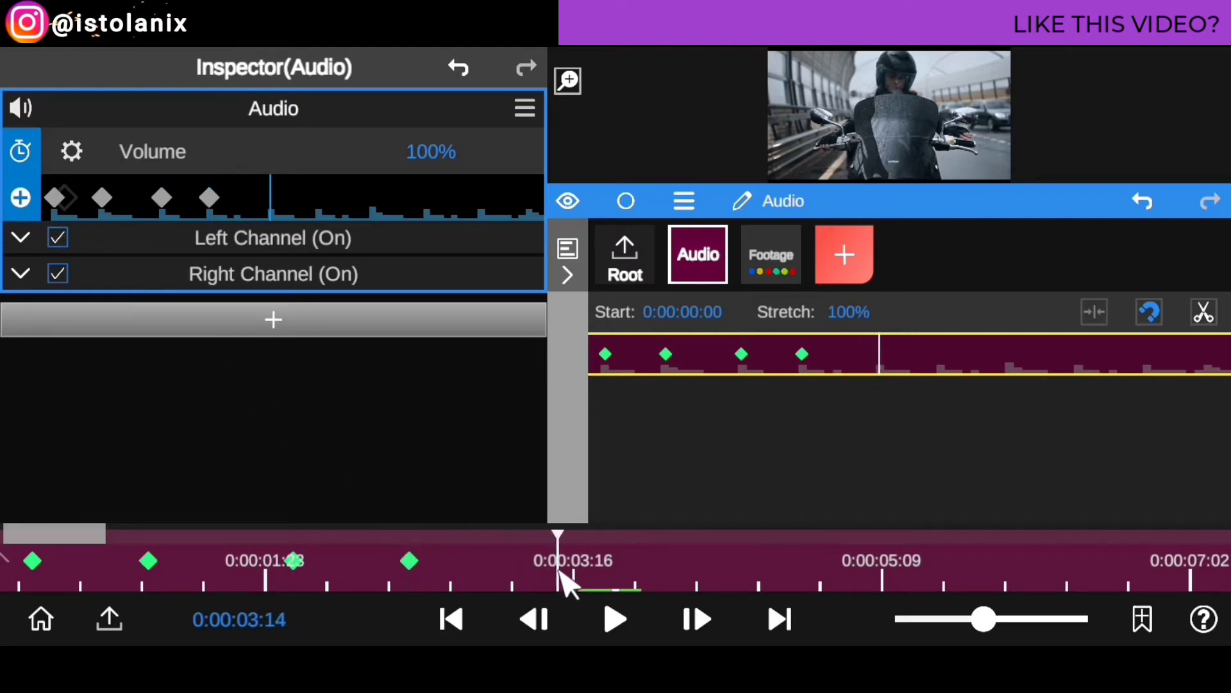
{"action": "left_click", "coordinate": [21, 199]}
{"action": "left_click_drag", "start_coordinate": [625, 583], "coordinate": [679, 583]}
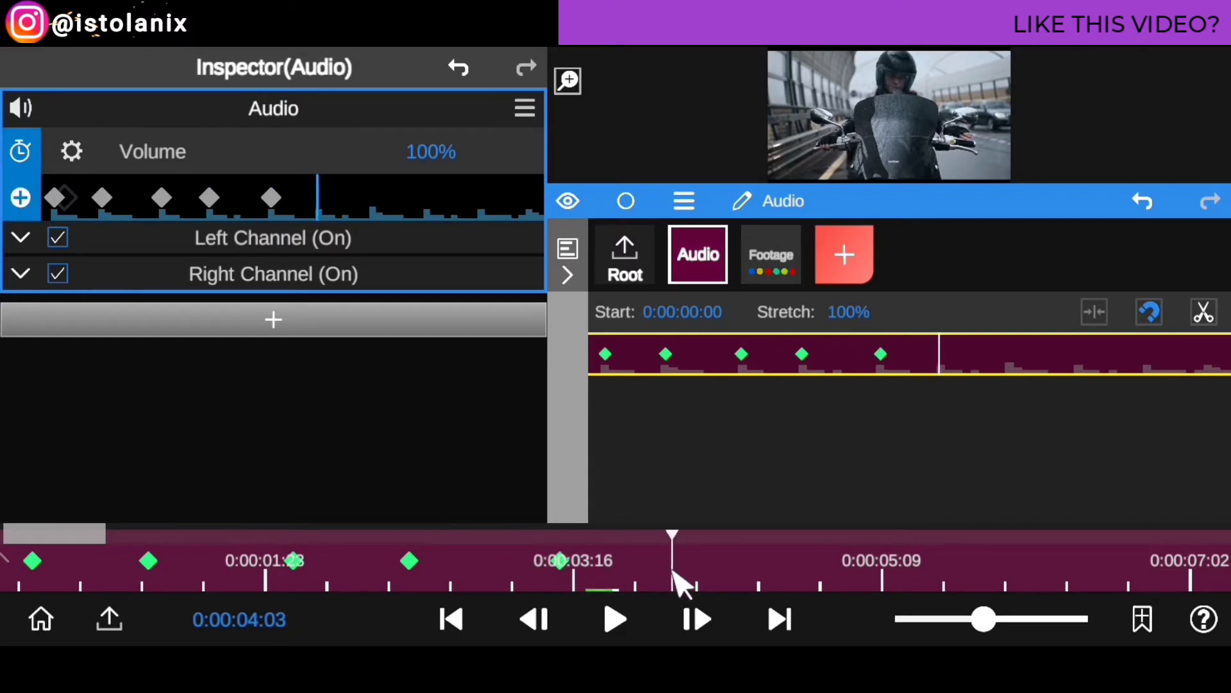
{"action": "left_click", "coordinate": [21, 199]}
Mark the beats at 0:00:04:26 and 0:00:05:20 with Volume keyframes on the audio.
{"action": "left_click_drag", "start_coordinate": [716, 552], "coordinate": [805, 562]}
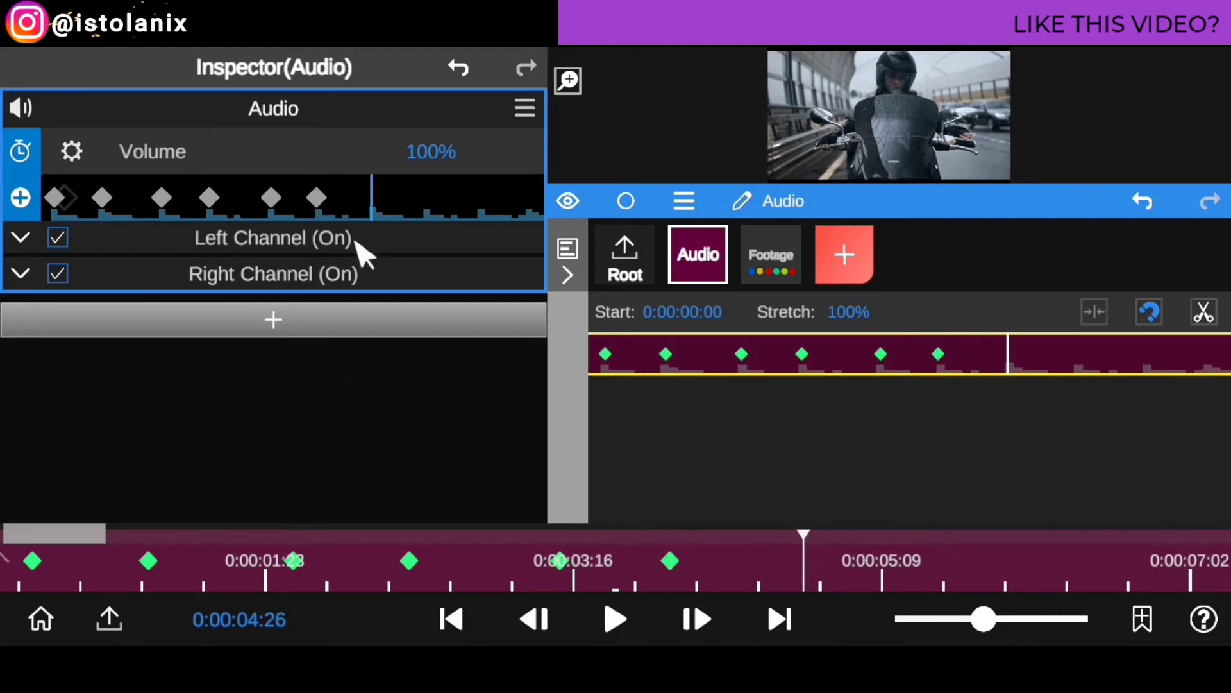
{"action": "left_click", "coordinate": [21, 198]}
{"action": "left_click_drag", "start_coordinate": [844, 569], "coordinate": [940, 571]}
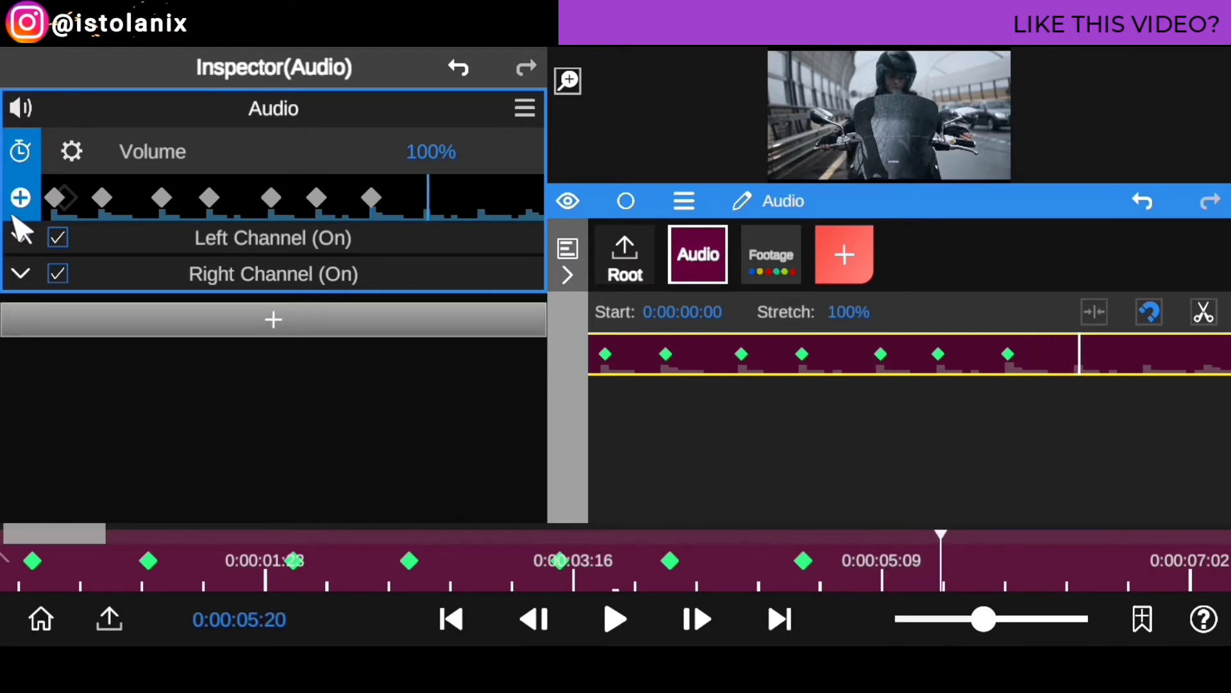
{"action": "left_click", "coordinate": [20, 198]}
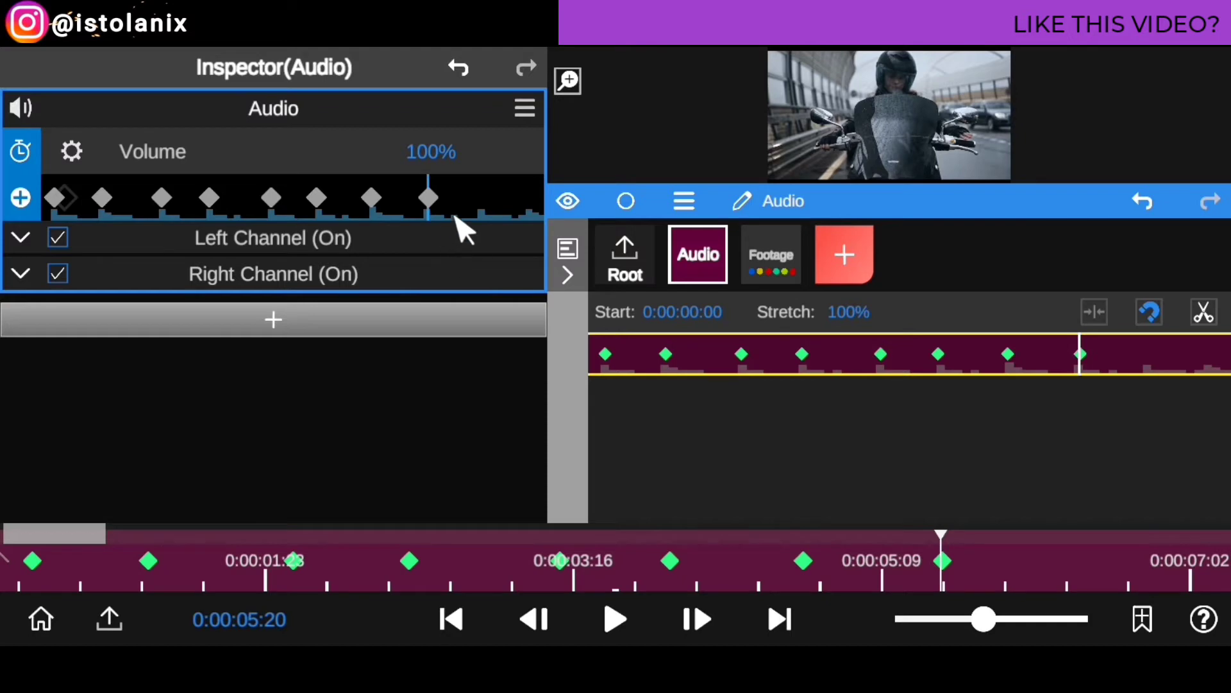
Add Volume keyframes to the audio at 0:00:06:29, 0:00:07:29 and 0:00:08:14.
{"action": "left_click_drag", "start_coordinate": [981, 574], "coordinate": [767, 582]}
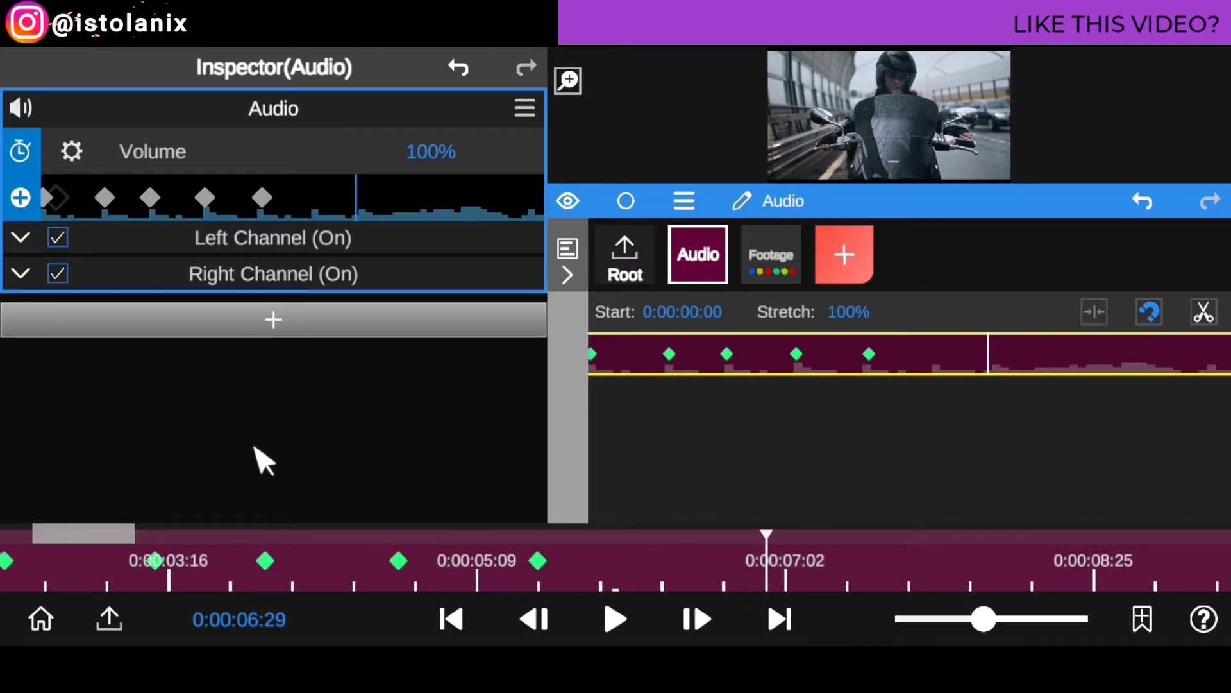
{"action": "left_click", "coordinate": [20, 196]}
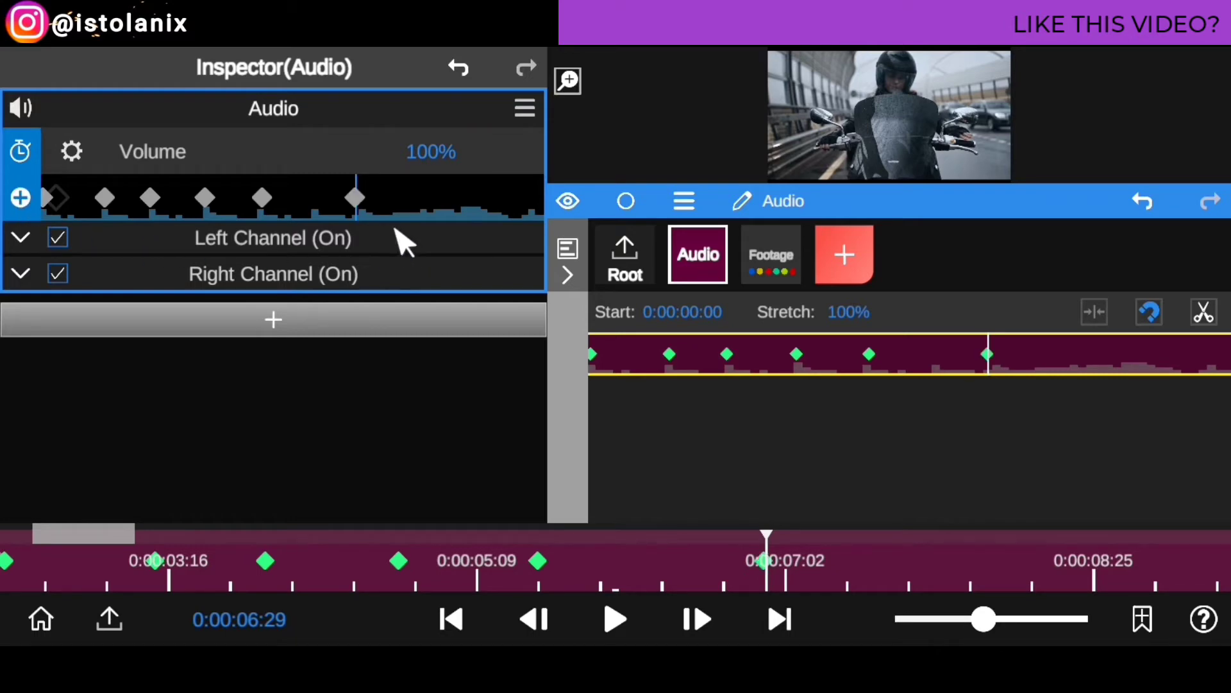
{"action": "left_click_drag", "start_coordinate": [798, 571], "coordinate": [937, 577]}
{"action": "left_click", "coordinate": [20, 197]}
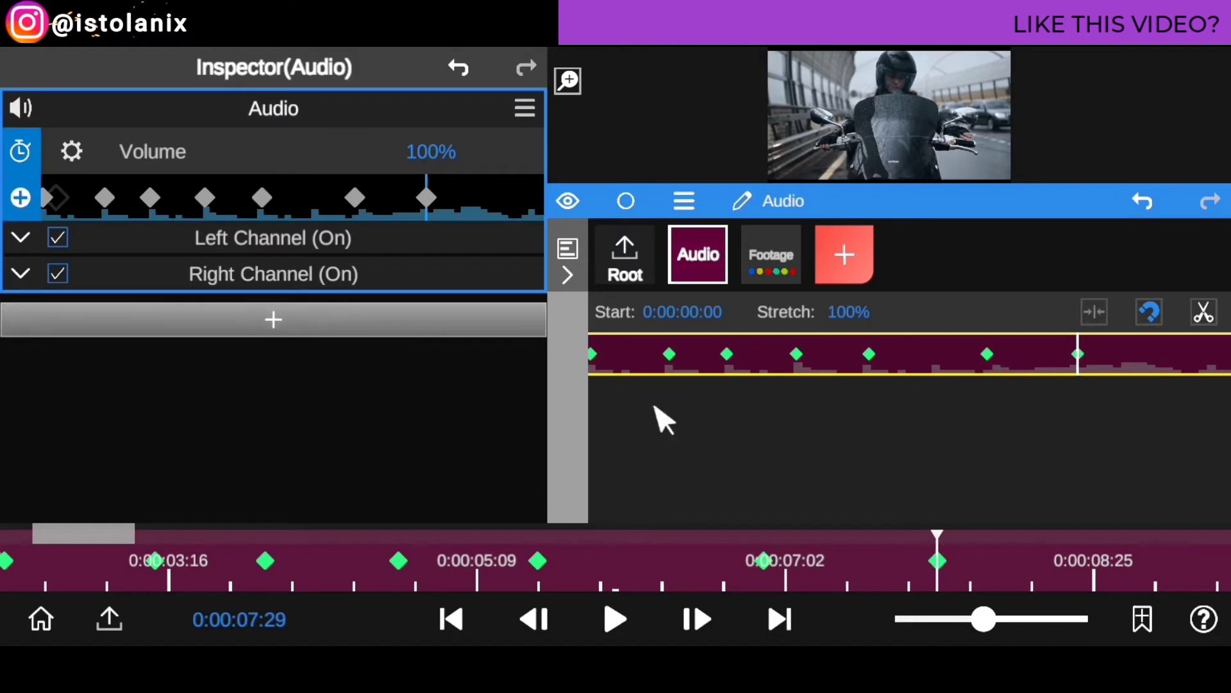
{"action": "mouse_move", "coordinate": [1033, 559]}
{"action": "left_mouse_down"}
{"action": "mouse_move", "coordinate": [1052, 569]}
{"action": "mouse_move", "coordinate": [1003, 583]}
{"action": "mouse_move", "coordinate": [1025, 568]}
{"action": "left_mouse_up"}
{"action": "left_click", "coordinate": [21, 197]}
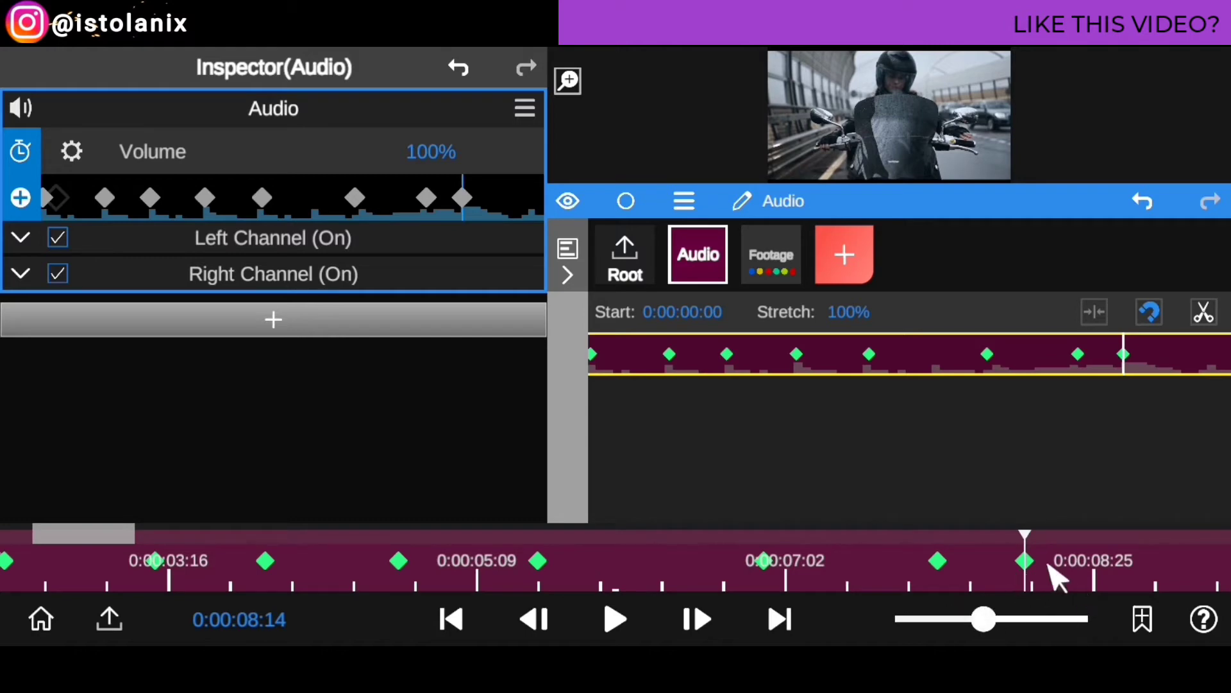
Add Volume keyframes on the audio's beats at 0:00:09:05 and 0:00:10:25.
{"action": "left_click_drag", "start_coordinate": [1084, 566], "coordinate": [987, 567]}
{"action": "left_click", "coordinate": [20, 197]}
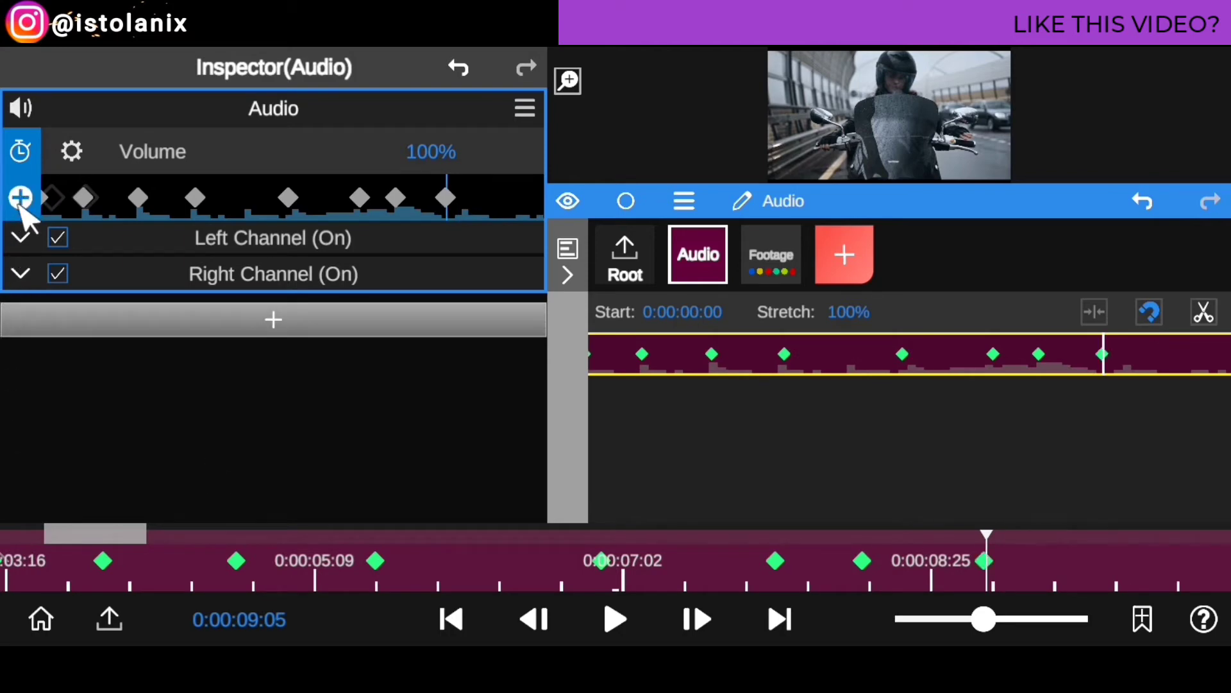
{"action": "mouse_move", "coordinate": [1055, 577]}
{"action": "left_mouse_down"}
{"action": "mouse_move", "coordinate": [1113, 571]}
{"action": "mouse_move", "coordinate": [1000, 577]}
{"action": "mouse_move", "coordinate": [1061, 569]}
{"action": "left_mouse_up"}
{"action": "left_click", "coordinate": [20, 197]}
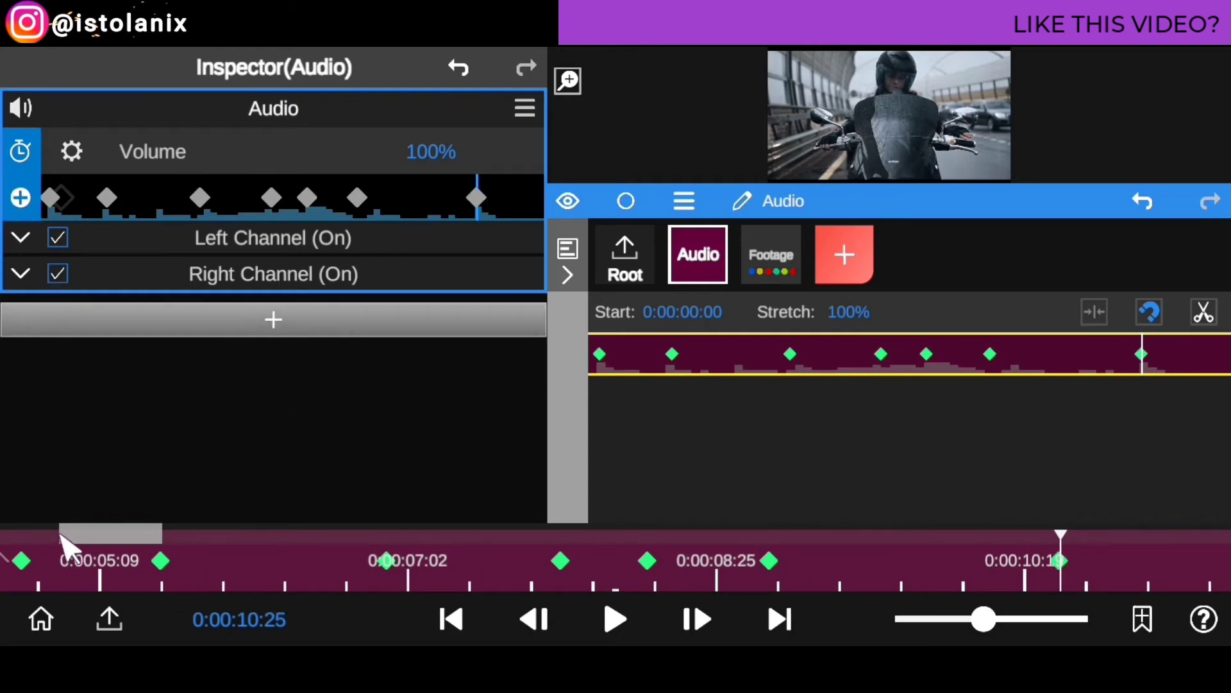
Play the audio from 0:00:00:00 to check the placed keyframes against the beats.
{"action": "left_click_drag", "start_coordinate": [61, 536], "coordinate": [1, 535]}
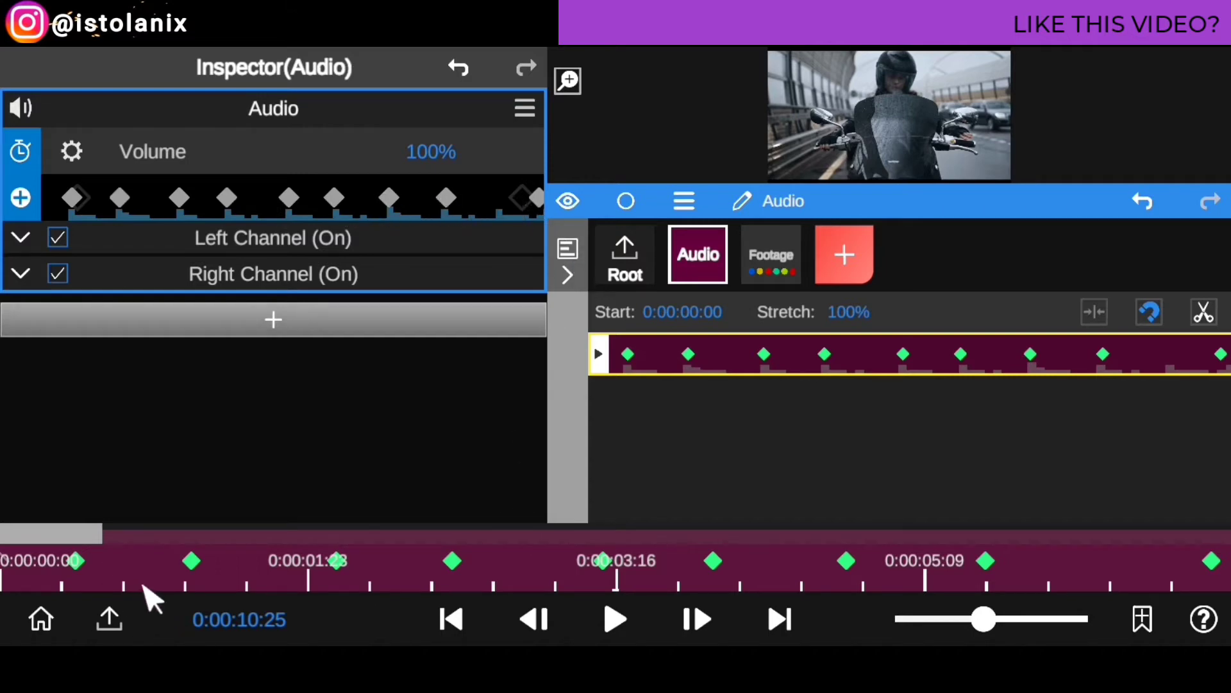
{"action": "left_click", "coordinate": [71, 567]}
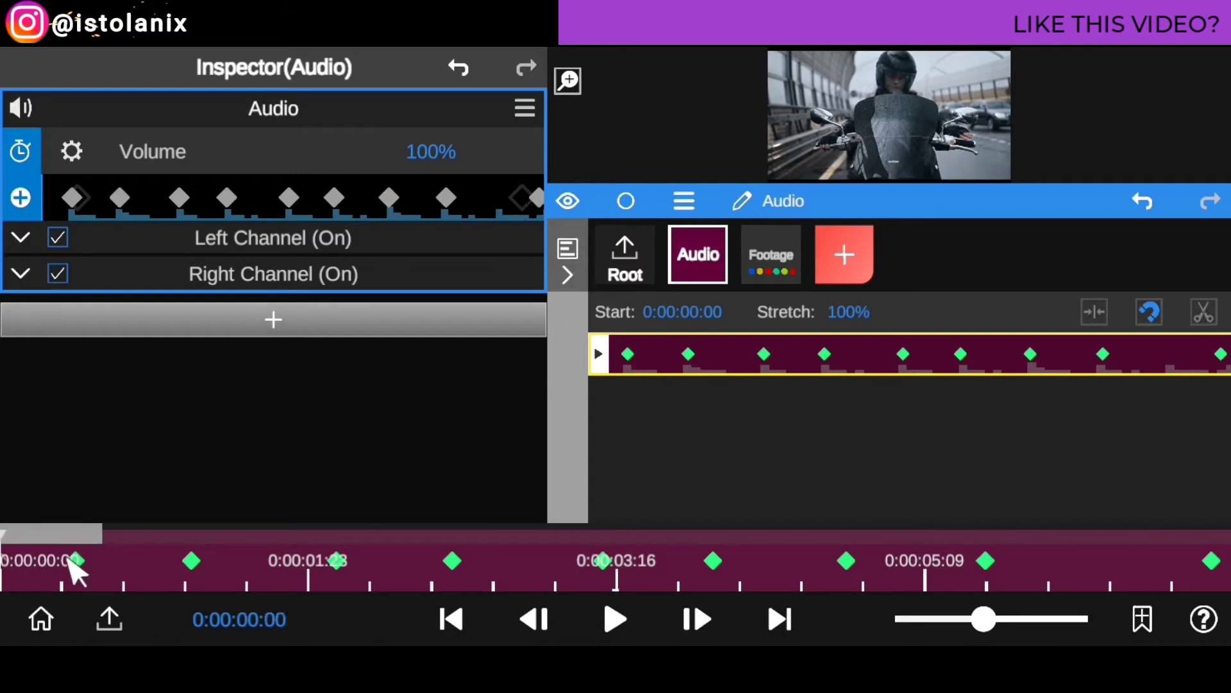
{"action": "left_click", "coordinate": [613, 617]}
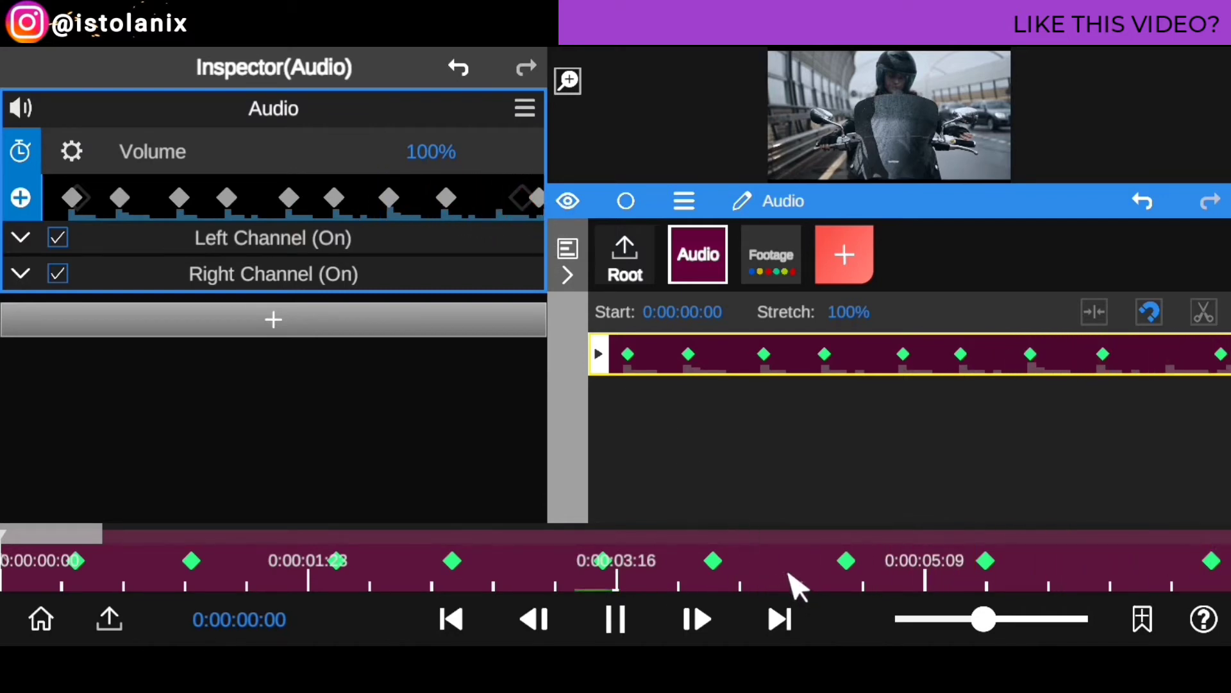
Add a Volume keyframe on the unmarked beat at 0:00:06:11, delete it and add it again at the same time.
{"action": "left_click", "coordinate": [707, 575]}
{"action": "left_click_drag", "start_coordinate": [706, 576], "coordinate": [1111, 571]}
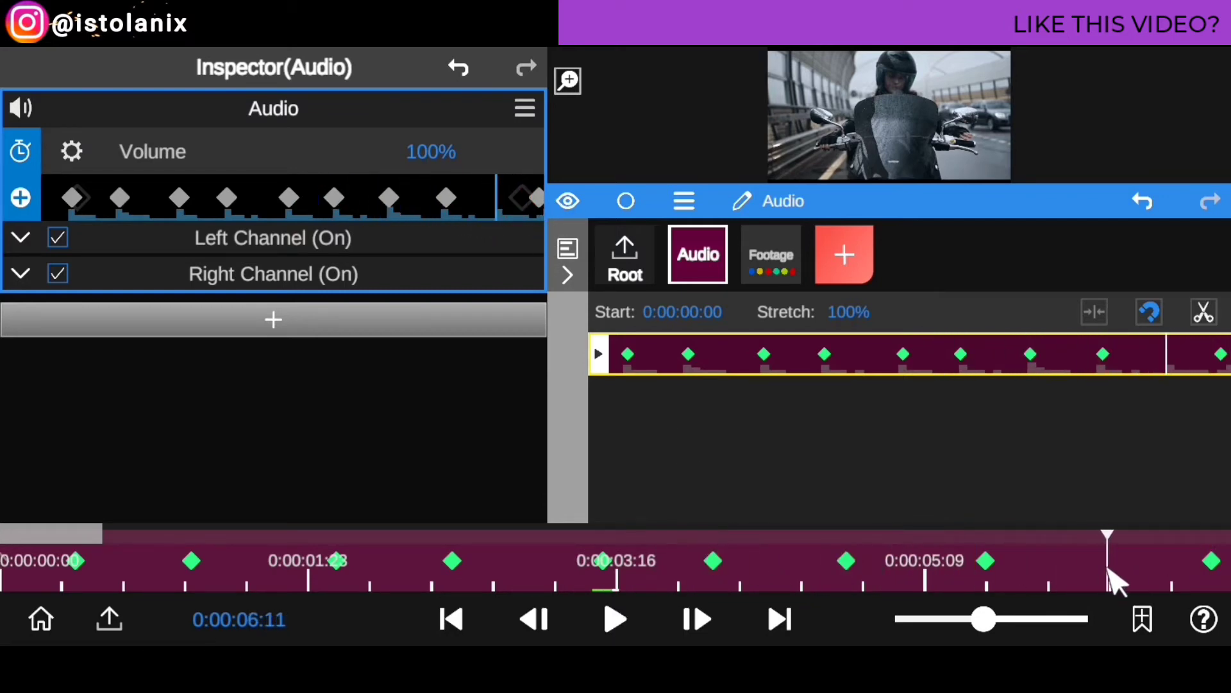
{"action": "left_click", "coordinate": [19, 198]}
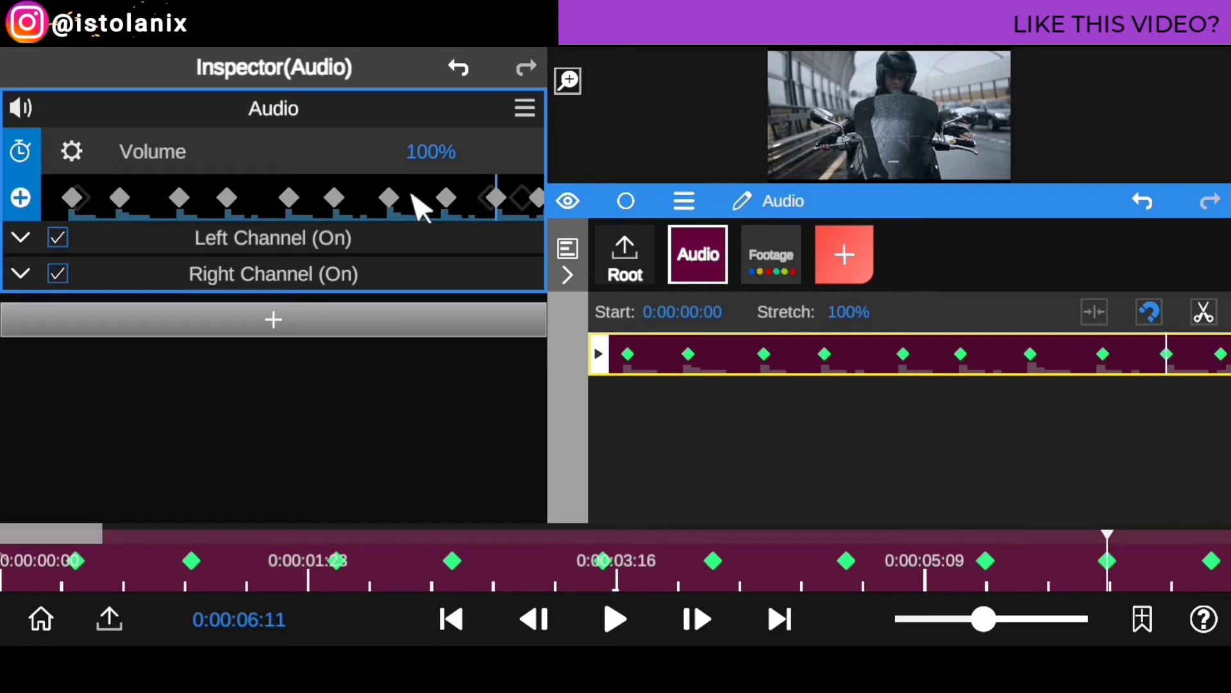
{"action": "left_click", "coordinate": [497, 199]}
{"action": "left_click", "coordinate": [195, 154]}
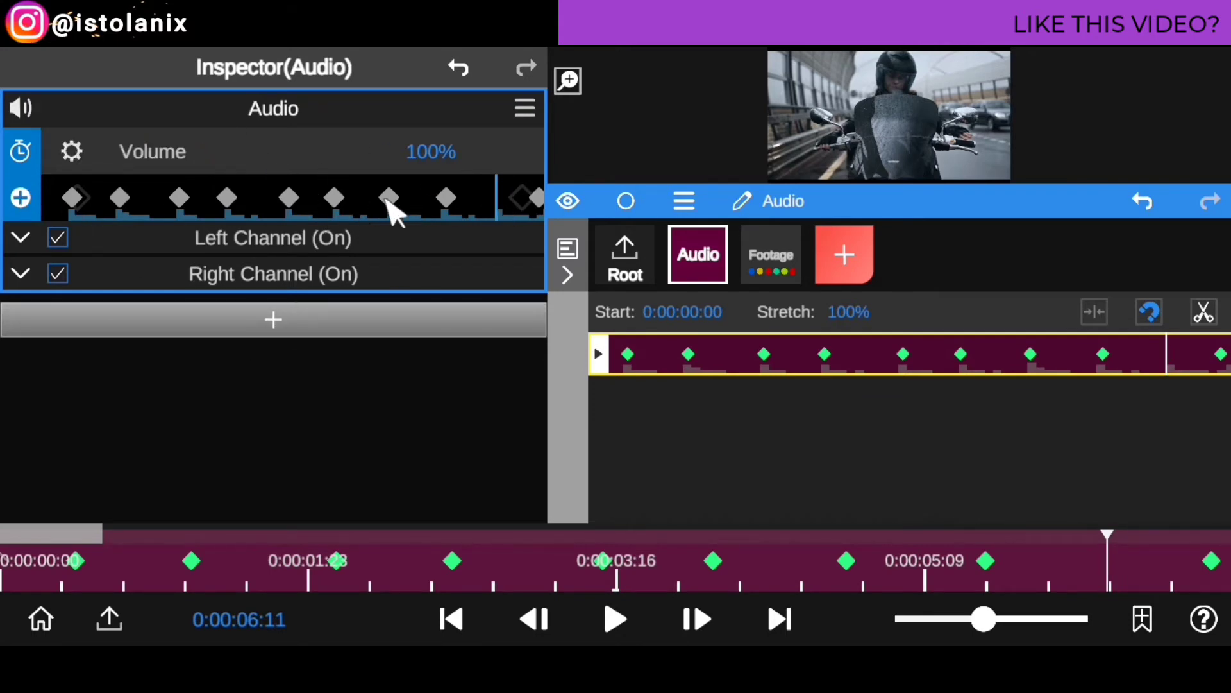
{"action": "left_click", "coordinate": [19, 195]}
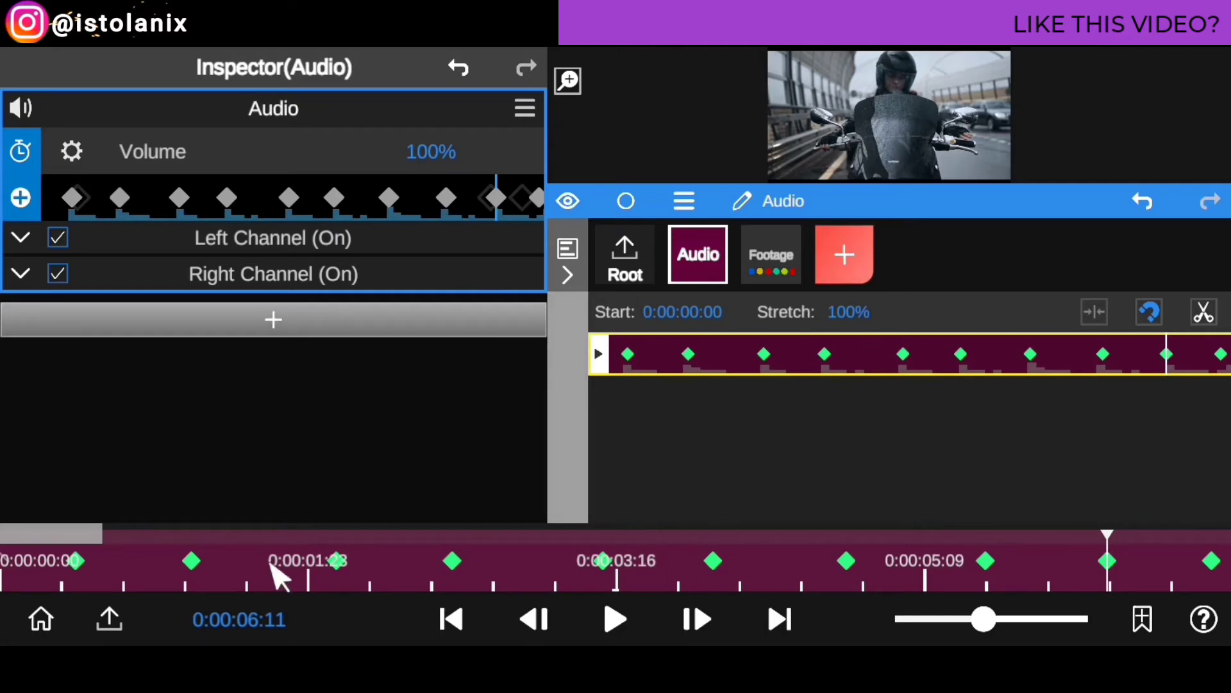
Add Volume keyframes where the waveform's loud section begins and at 0:00:12:11.
{"action": "left_click_drag", "start_coordinate": [13, 549], "coordinate": [129, 565]}
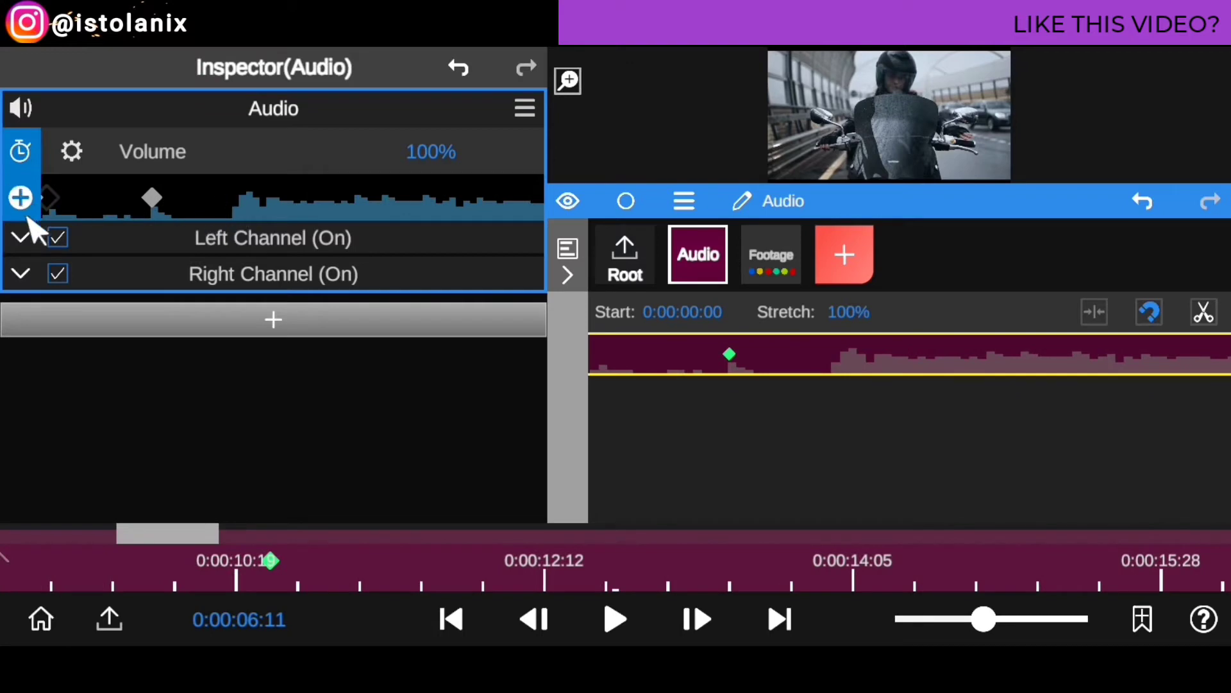
{"action": "left_click_drag", "start_coordinate": [424, 567], "coordinate": [530, 569]}
{"action": "left_click", "coordinate": [21, 198]}
{"action": "left_click", "coordinate": [20, 198]}
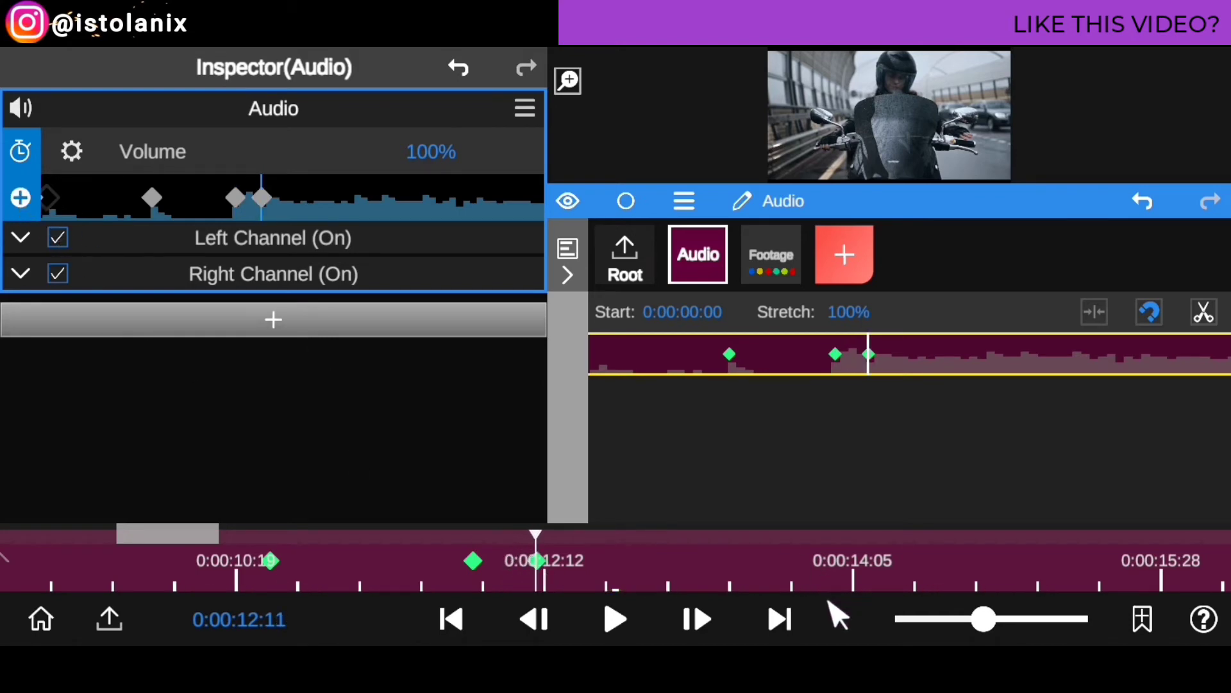
Mark two more beats in the loud section with Volume keyframes at 0:00:12:29 and 0:00:13:21.
{"action": "mouse_move", "coordinate": [619, 565]}
{"action": "left_mouse_down"}
{"action": "mouse_move", "coordinate": [681, 561]}
{"action": "mouse_move", "coordinate": [638, 564]}
{"action": "left_mouse_up"}
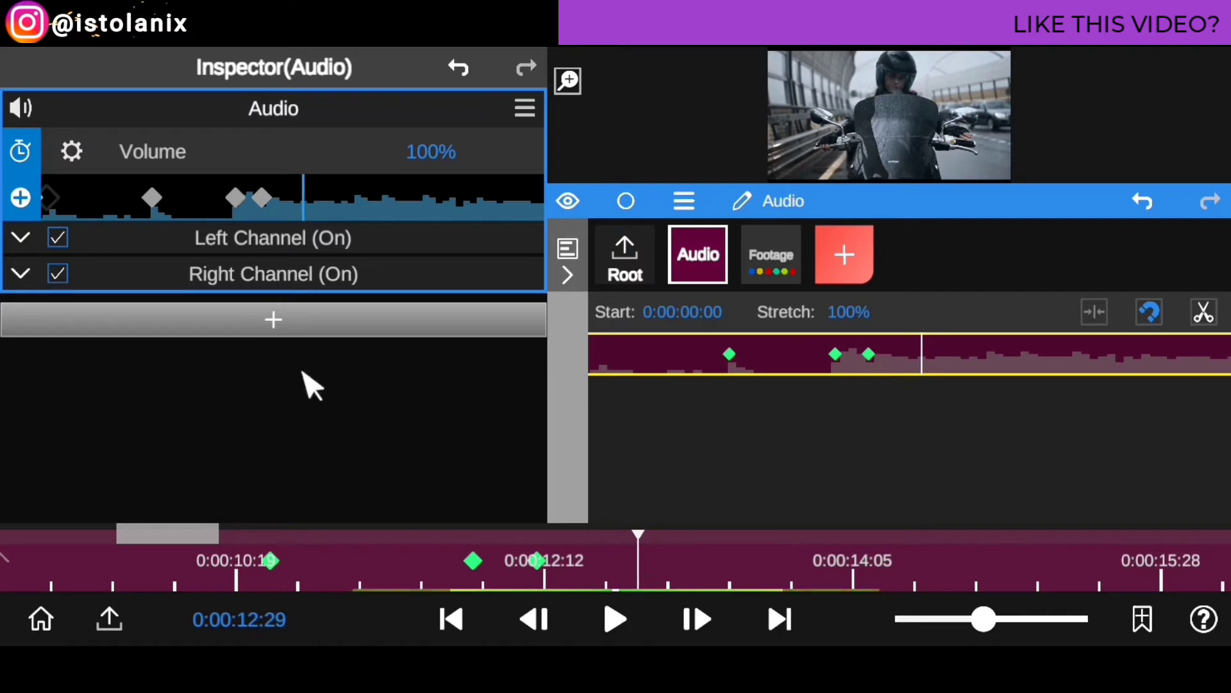
{"action": "left_click", "coordinate": [20, 198]}
{"action": "left_click_drag", "start_coordinate": [729, 555], "coordinate": [770, 563]}
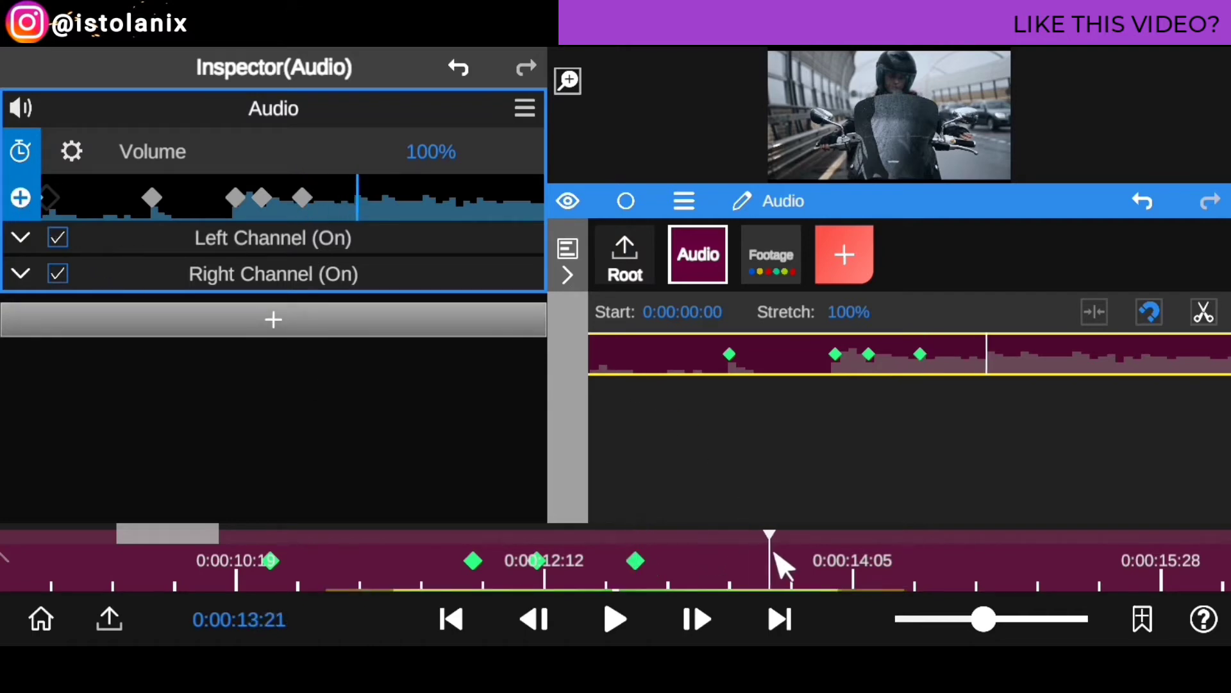
{"action": "left_click", "coordinate": [18, 196]}
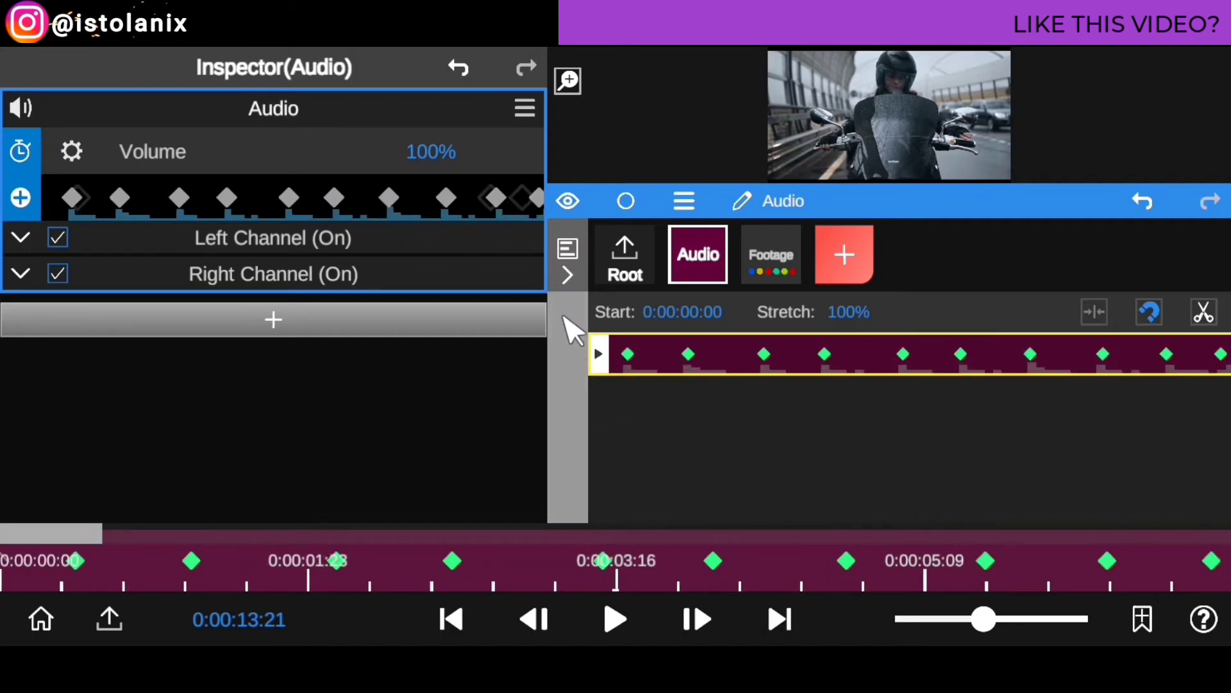
Expand the Footage group to list its clips, return to the Root level and select the group.
{"action": "left_click", "coordinate": [767, 258]}
{"action": "left_click", "coordinate": [771, 266]}
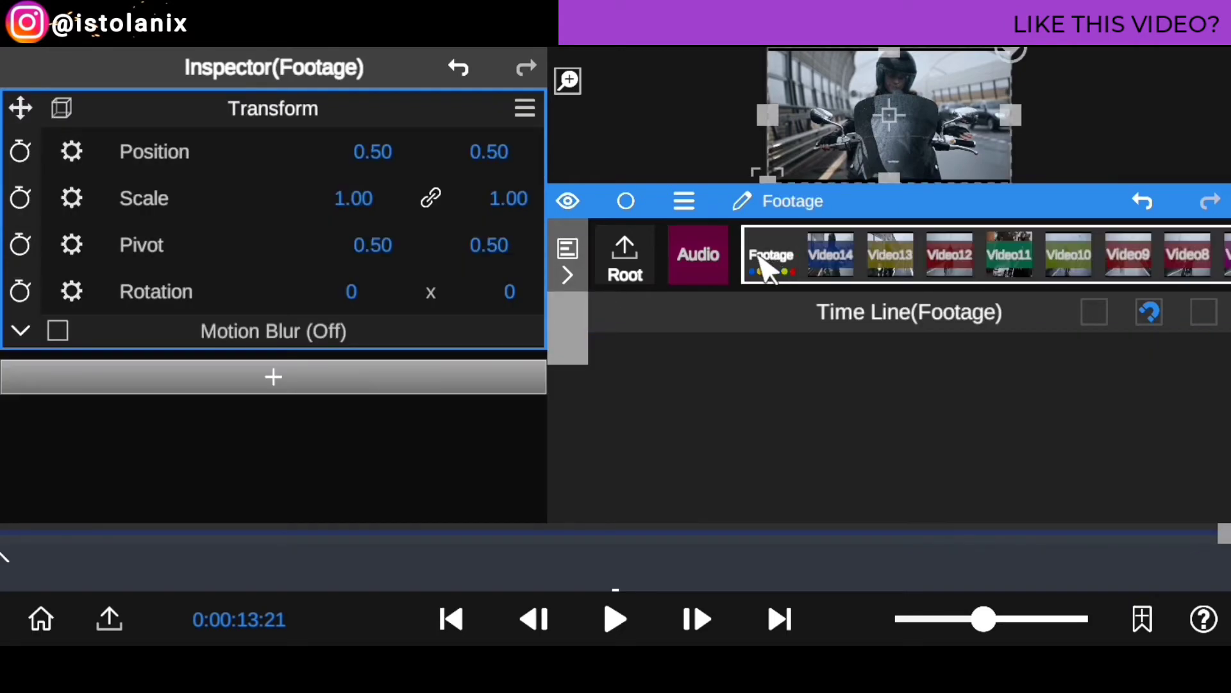
{"action": "left_click", "coordinate": [568, 276]}
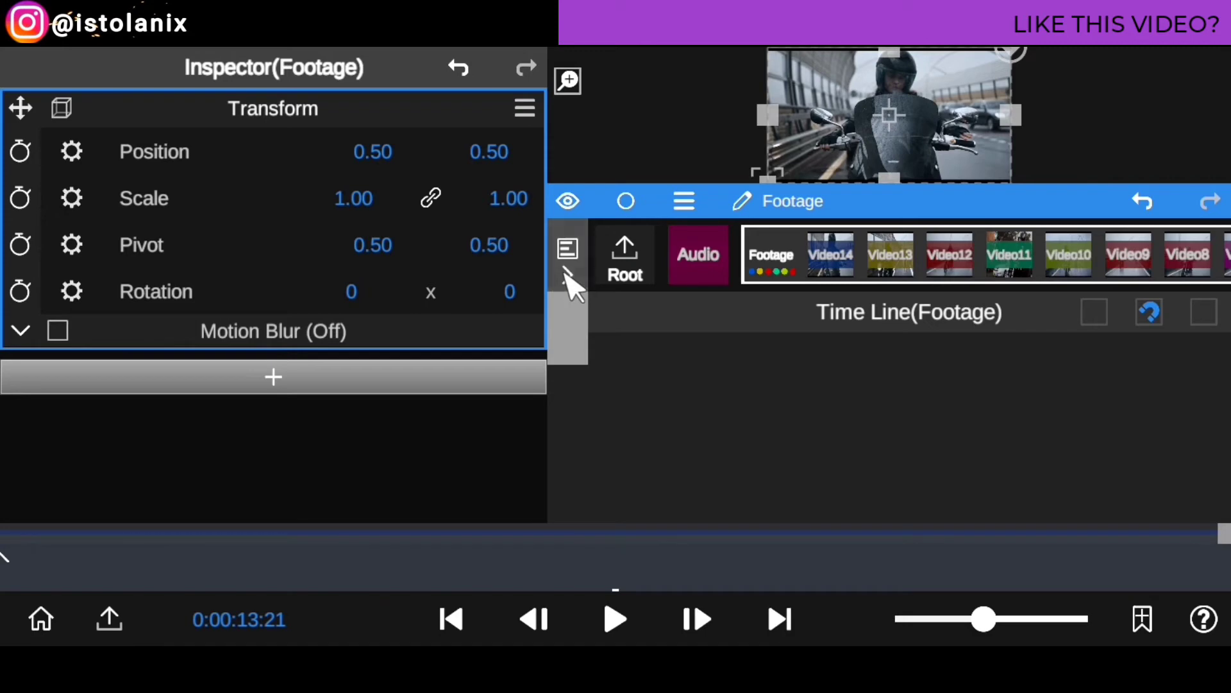
{"action": "mouse_move", "coordinate": [563, 377]}
{"action": "left_mouse_down"}
{"action": "mouse_move", "coordinate": [569, 398]}
{"action": "mouse_move", "coordinate": [569, 324]}
{"action": "mouse_move", "coordinate": [572, 379]}
{"action": "left_mouse_up"}
{"action": "left_click", "coordinate": [629, 253]}
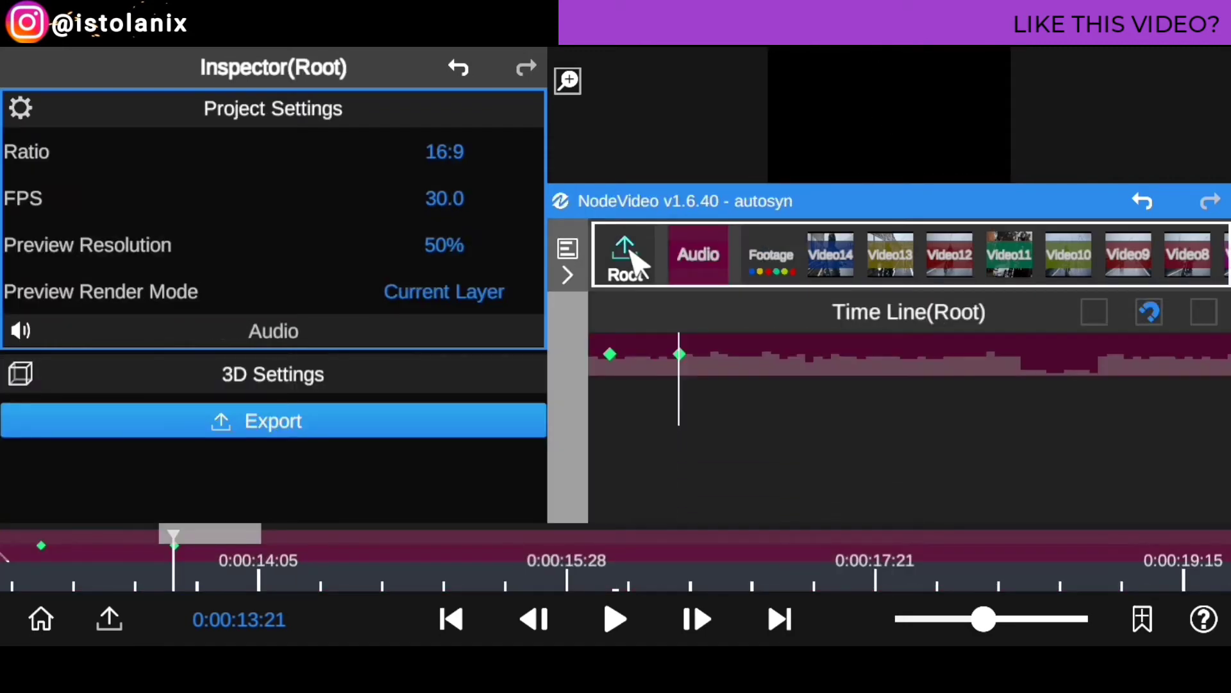
{"action": "left_click", "coordinate": [772, 261]}
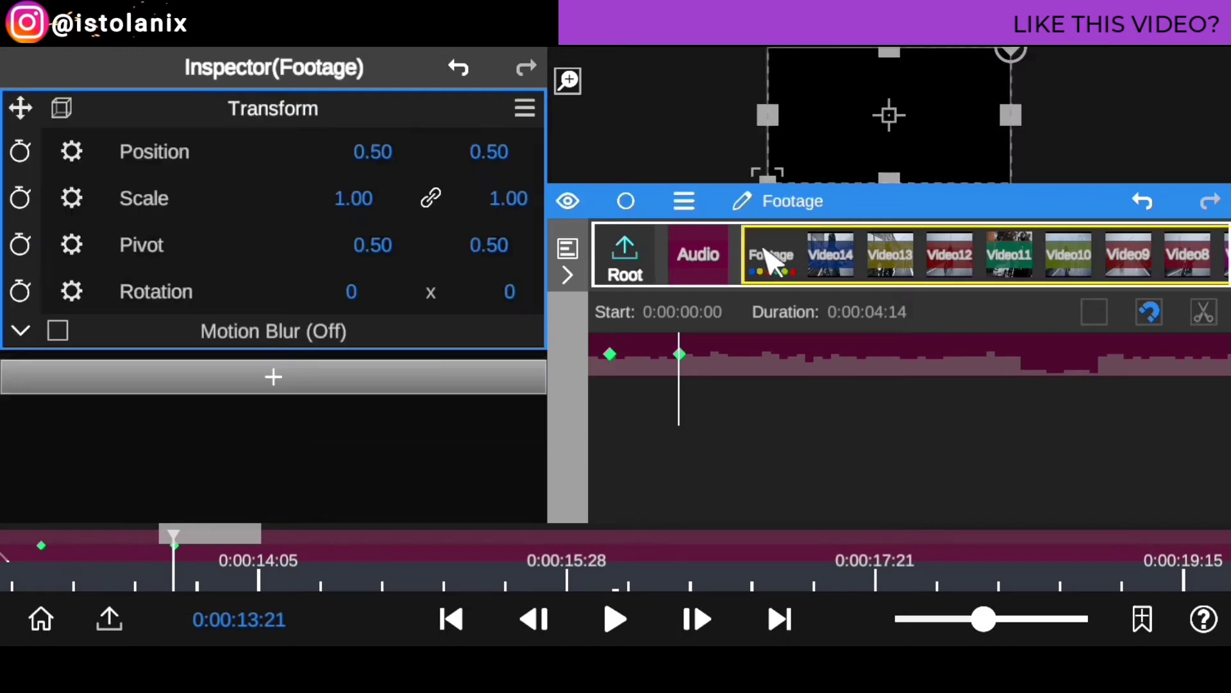
Move the Audio layer into the Footage group, placing it after Video1.
{"action": "left_click_drag", "start_coordinate": [1029, 263], "coordinate": [1003, 283]}
{"action": "left_click", "coordinate": [711, 268]}
{"action": "left_click_drag", "start_coordinate": [711, 268], "coordinate": [1092, 304]}
{"action": "left_click_drag", "start_coordinate": [1073, 289], "coordinate": [1052, 294]}
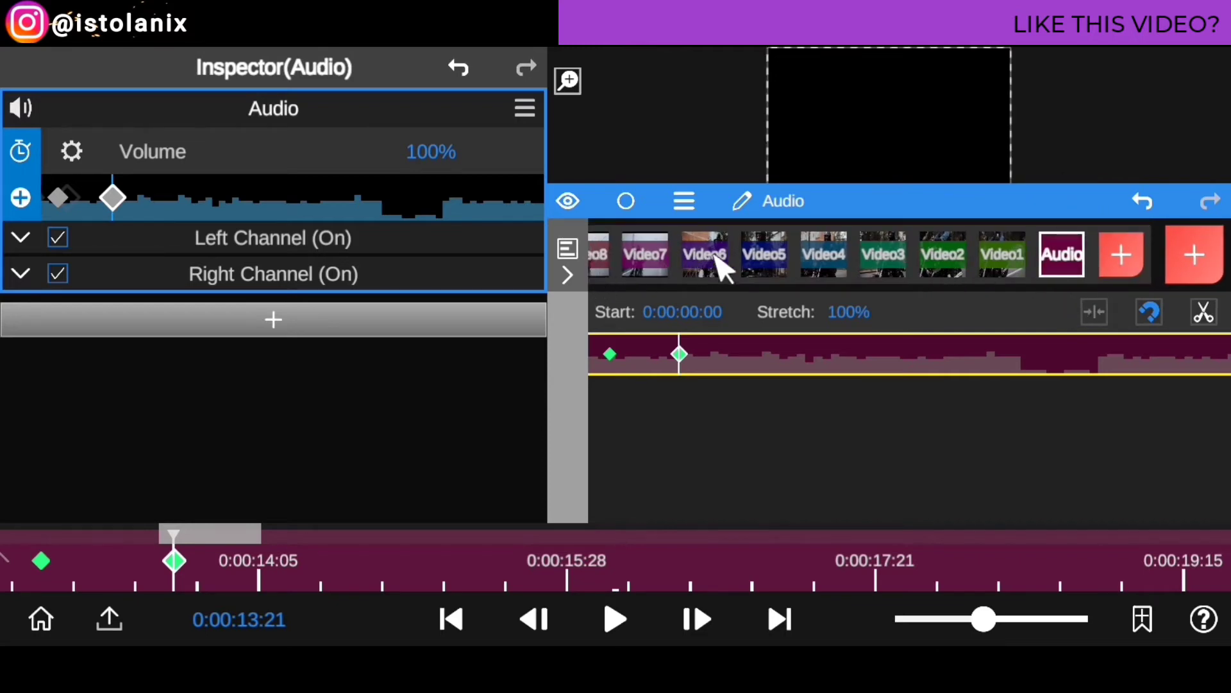
Go back to the start of the layer row and open the Footage group's own timeline.
{"action": "scroll", "coordinate": [722, 267], "scroll_direction": "left", "scroll_amount": 5}
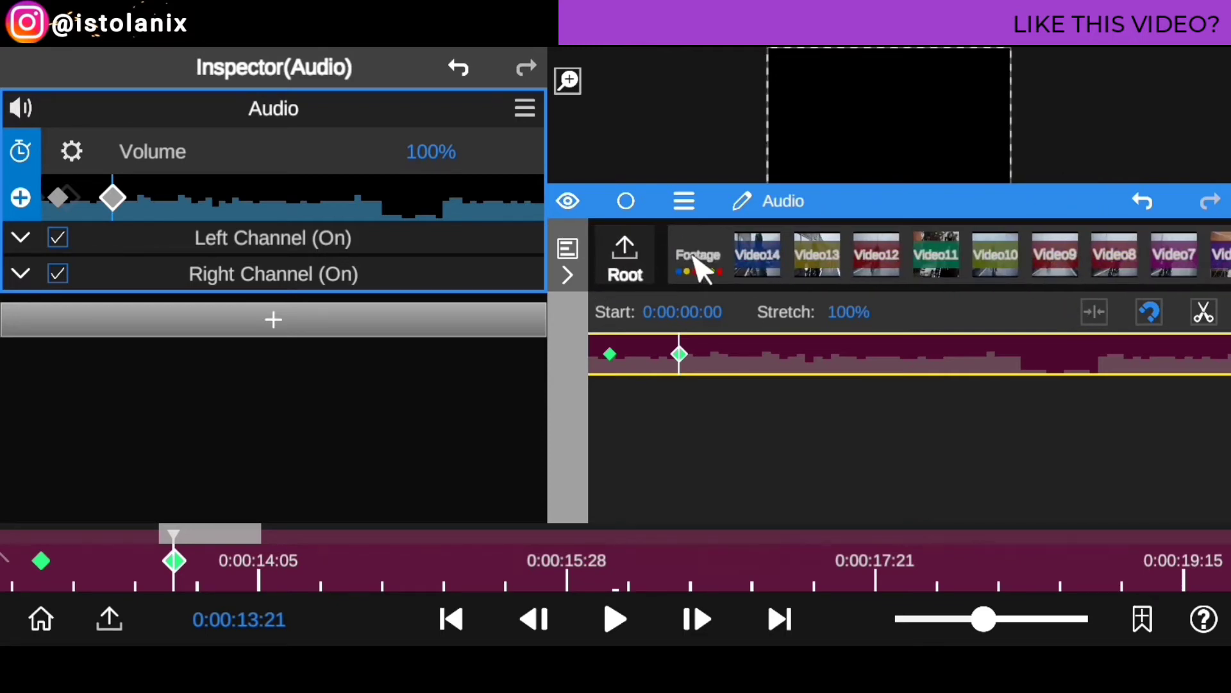
{"action": "left_click", "coordinate": [701, 268]}
{"action": "left_click", "coordinate": [701, 268]}
{"action": "left_click", "coordinate": [687, 268]}
{"action": "left_click", "coordinate": [691, 268]}
{"action": "left_click", "coordinate": [692, 268]}
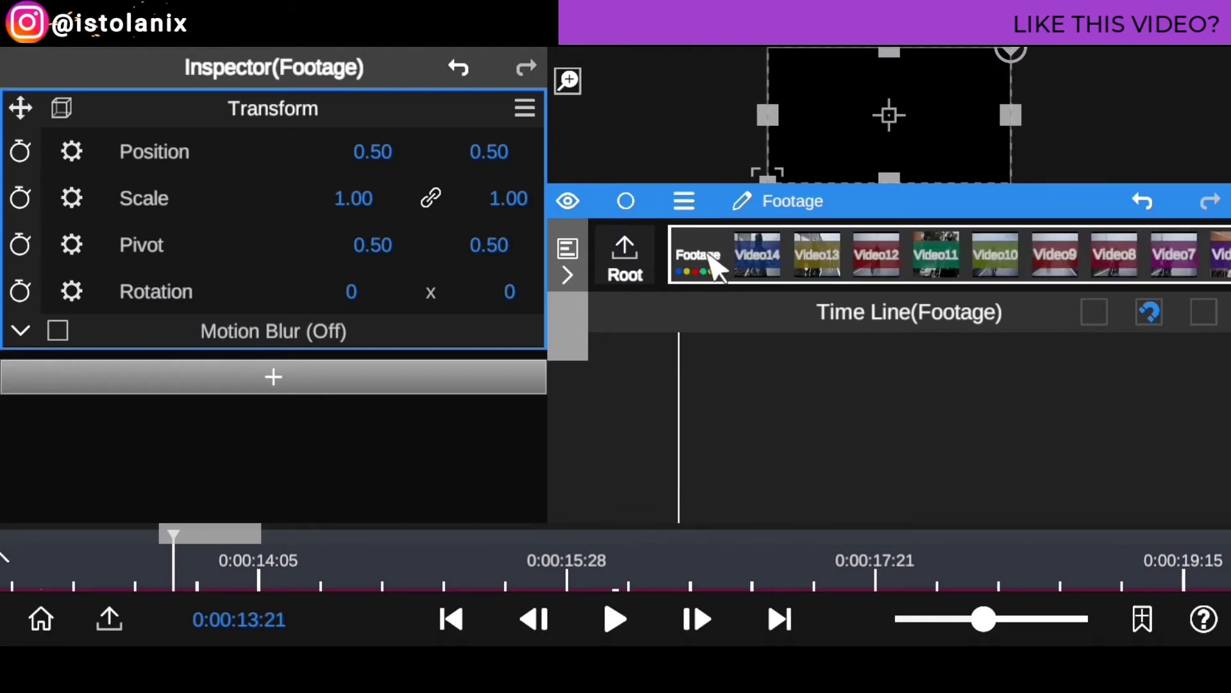
Trim the start of the Audio track in the Footage timeline to just before its first Volume keyframe, keeping the track selected.
{"action": "left_click", "coordinate": [568, 277]}
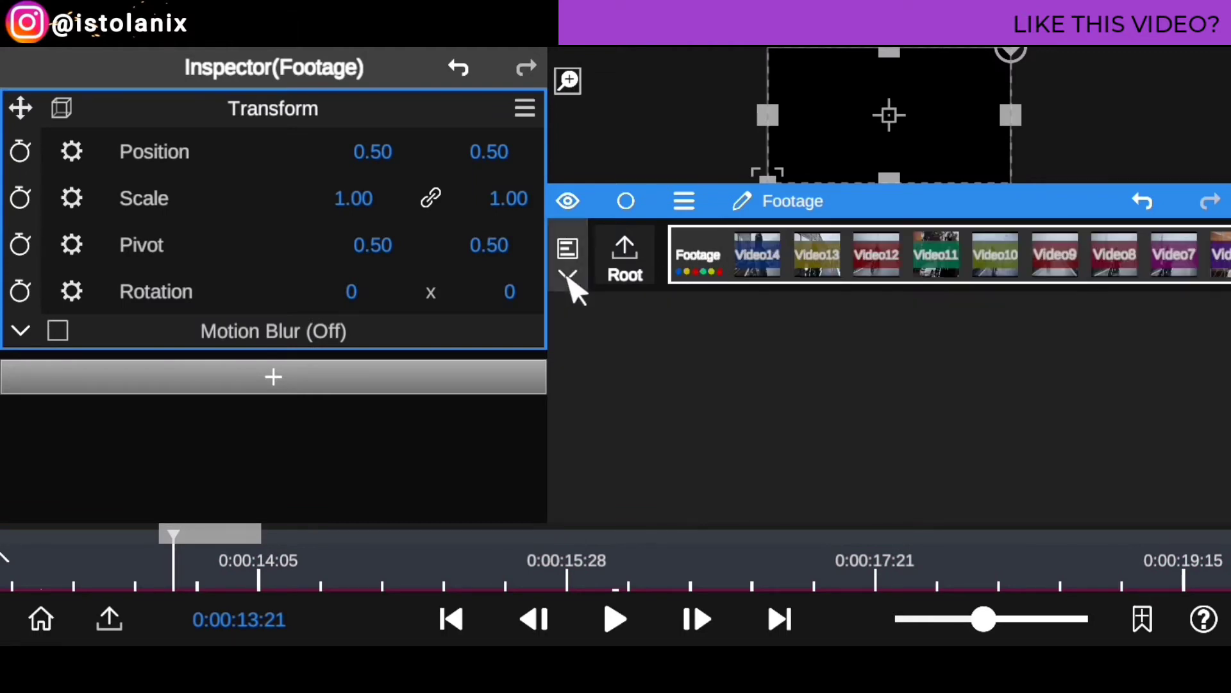
{"action": "left_click", "coordinate": [569, 279]}
{"action": "left_click_drag", "start_coordinate": [193, 534], "coordinate": [2, 547]}
{"action": "left_click_drag", "start_coordinate": [568, 375], "coordinate": [585, 557]}
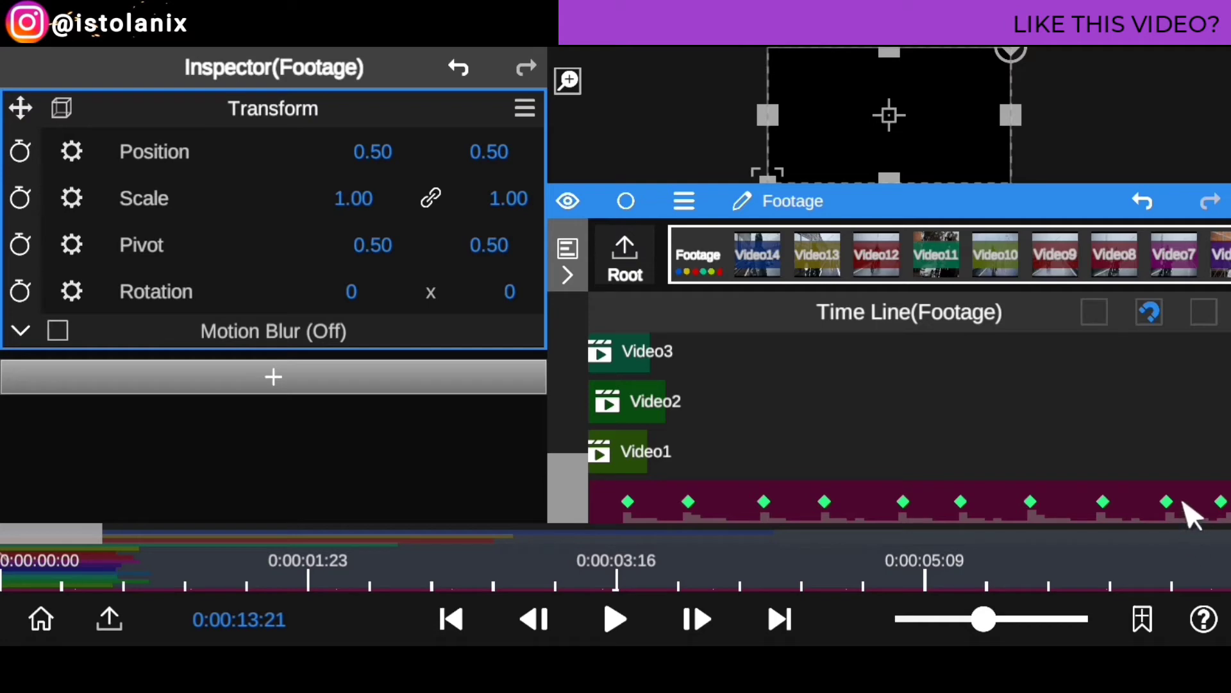
{"action": "left_click_drag", "start_coordinate": [582, 509], "coordinate": [539, 536]}
{"action": "mouse_move", "coordinate": [19, 542]}
{"action": "left_mouse_down"}
{"action": "mouse_move", "coordinate": [242, 549]}
{"action": "mouse_move", "coordinate": [23, 542]}
{"action": "left_mouse_up"}
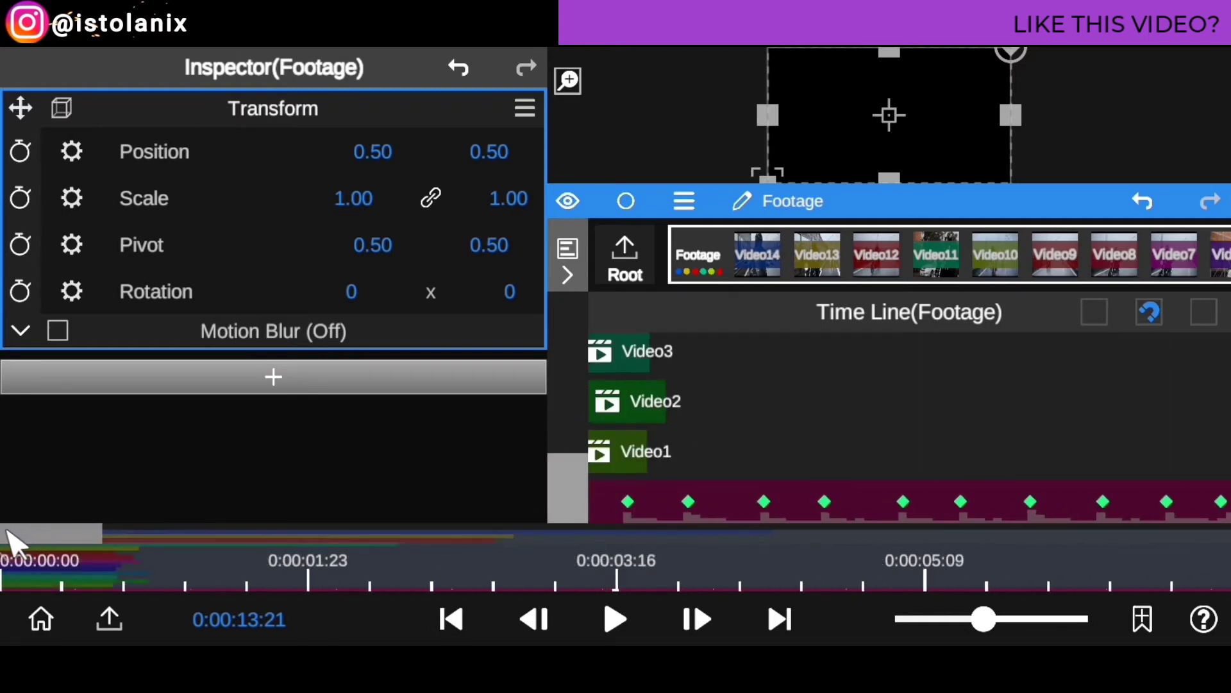
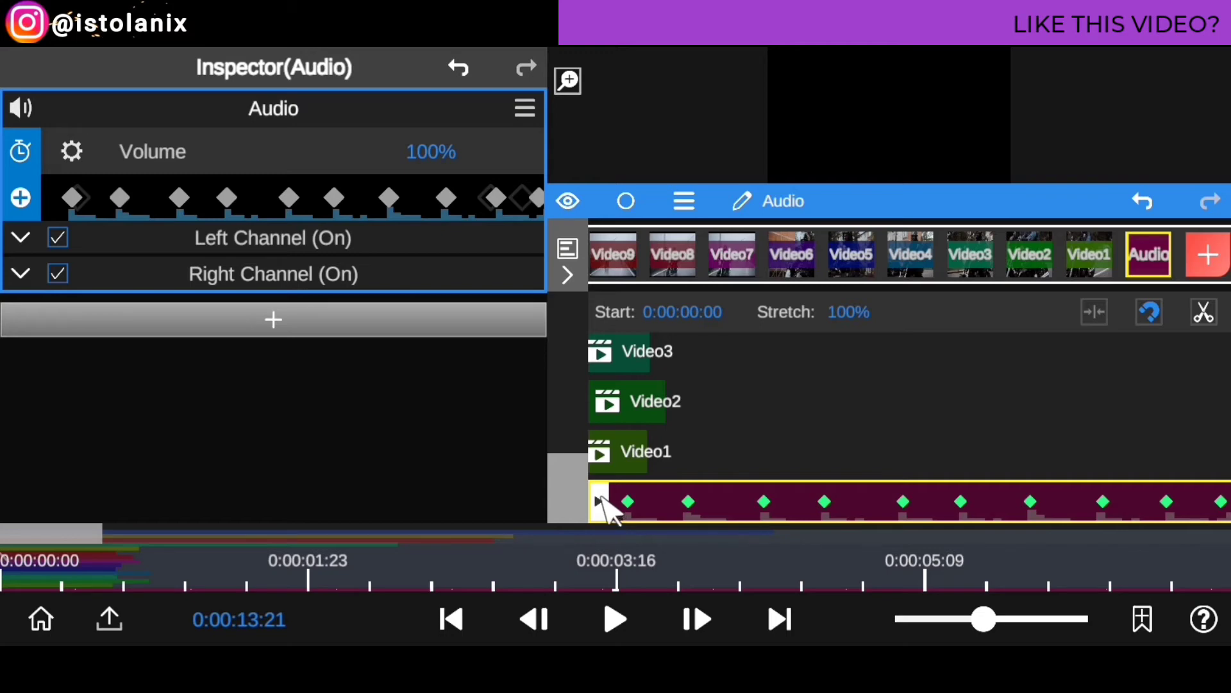
{"action": "left_click", "coordinate": [627, 502]}
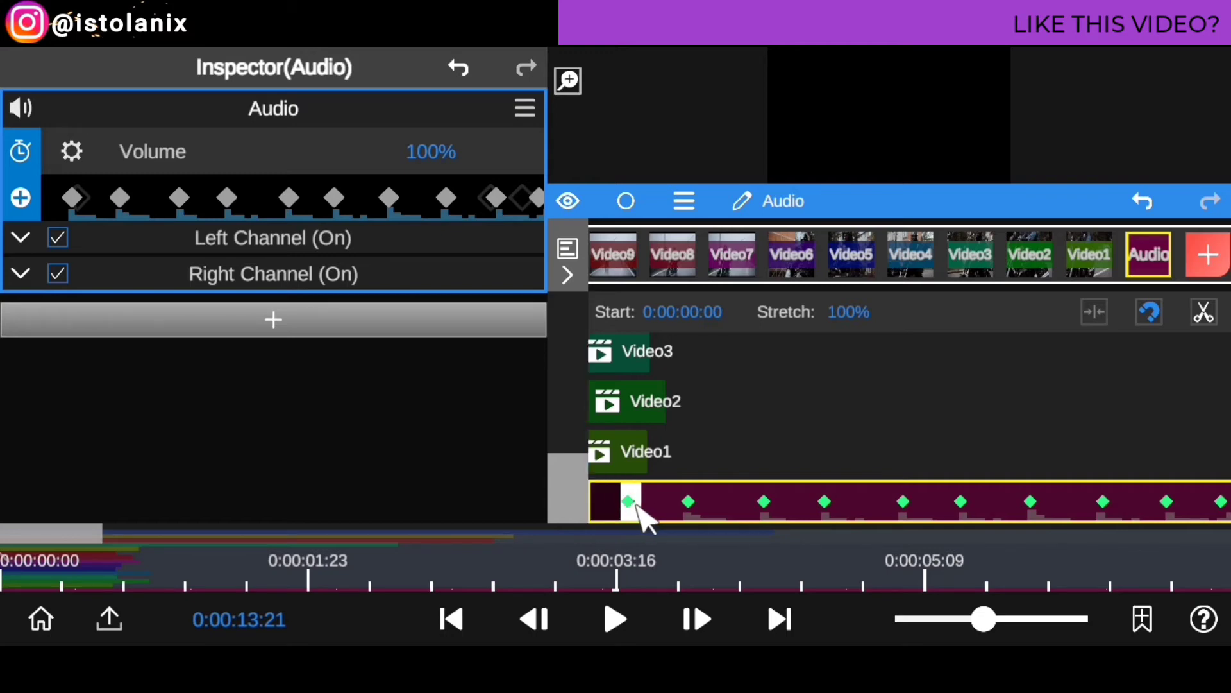
{"action": "left_click", "coordinate": [631, 502]}
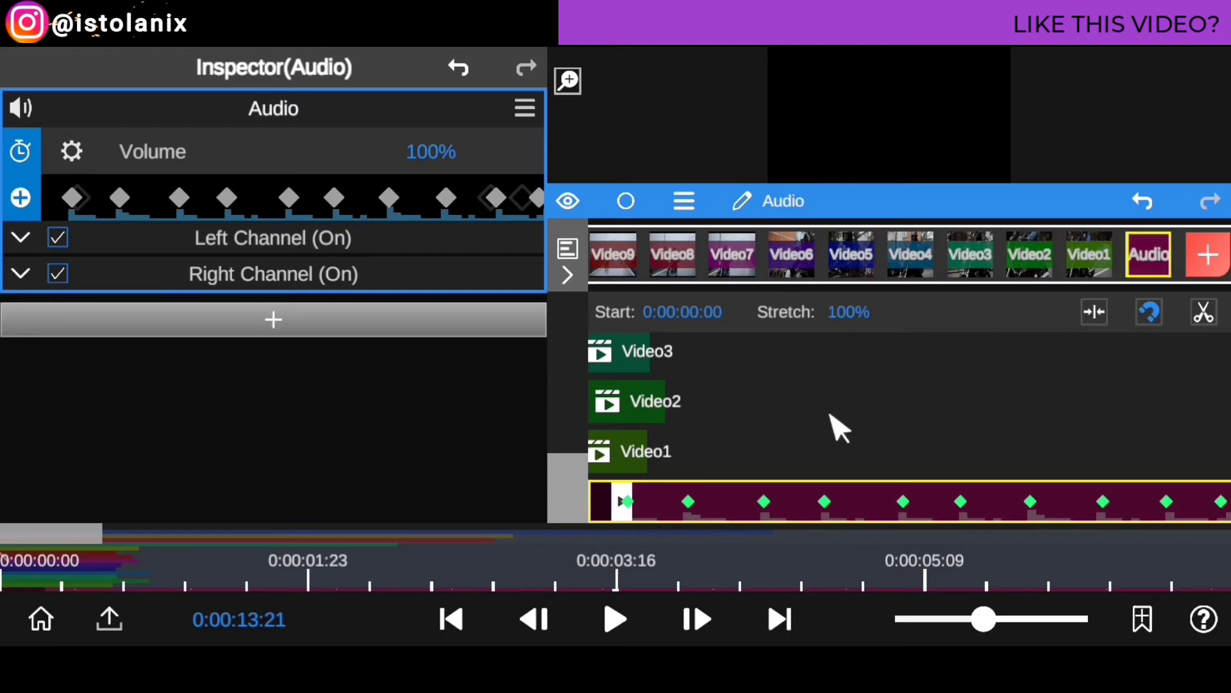
{"action": "left_click", "coordinate": [1094, 312]}
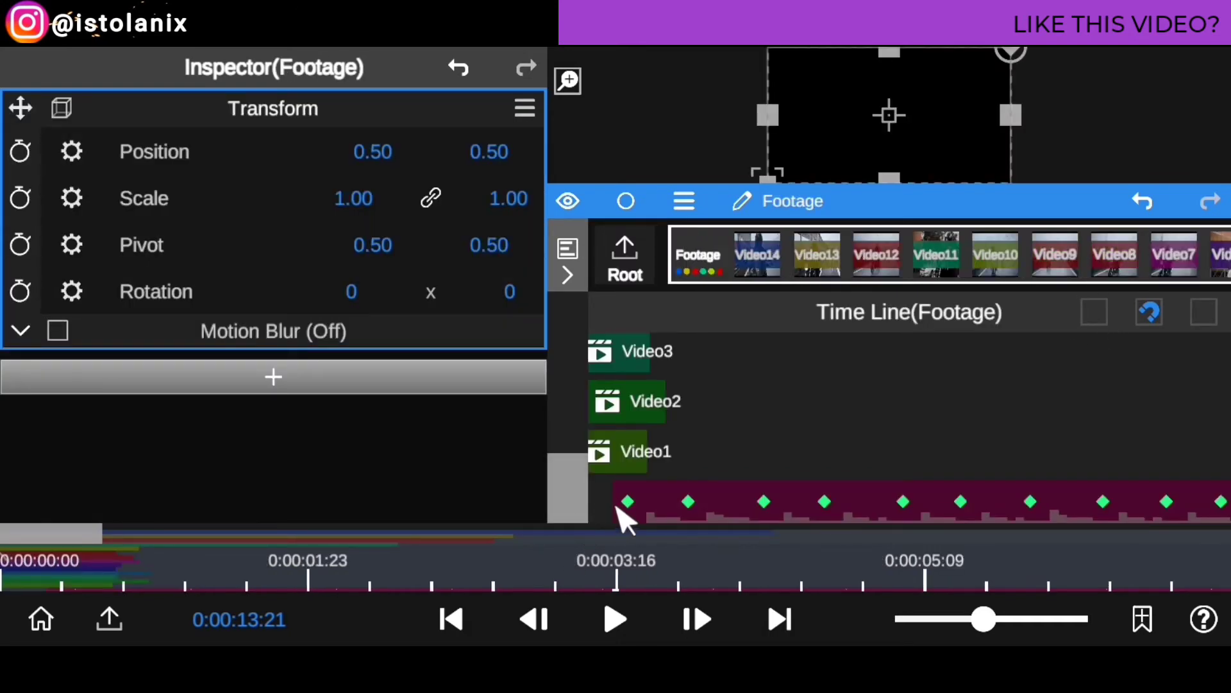
{"action": "left_click", "coordinate": [635, 507]}
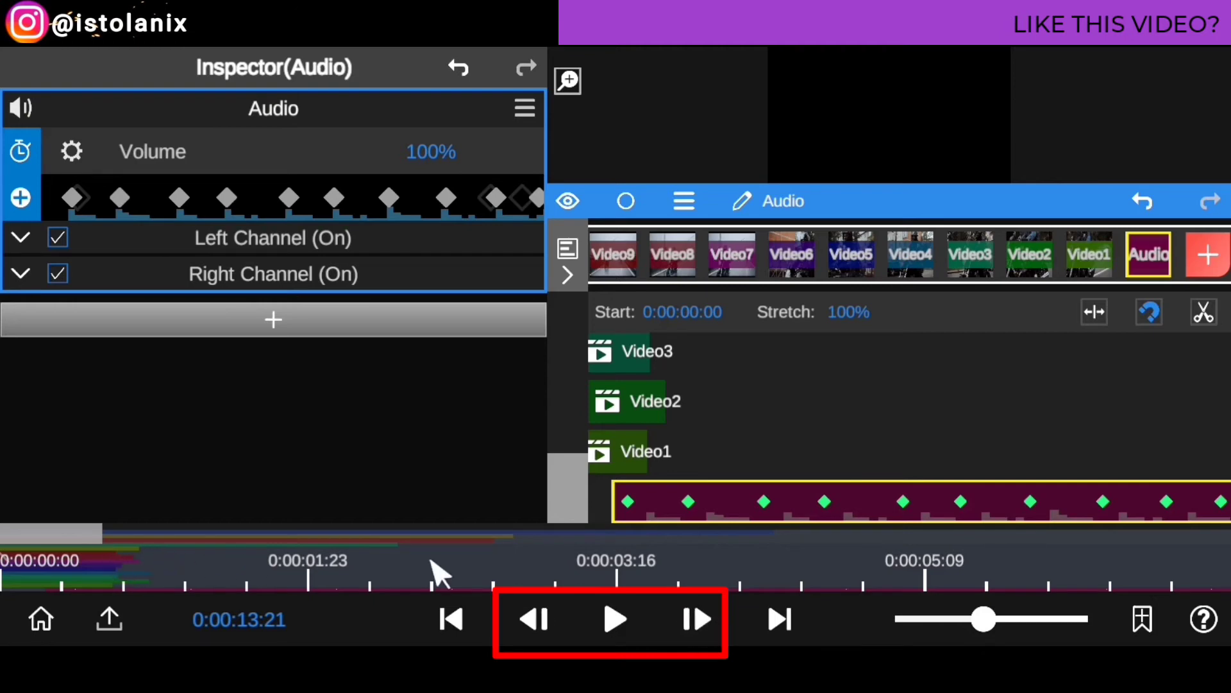
Place the playhead near the start of the timeline and step forward through the Audio keyframes up to 0:00:04:03.
{"action": "left_click_drag", "start_coordinate": [685, 571], "coordinate": [71, 580]}
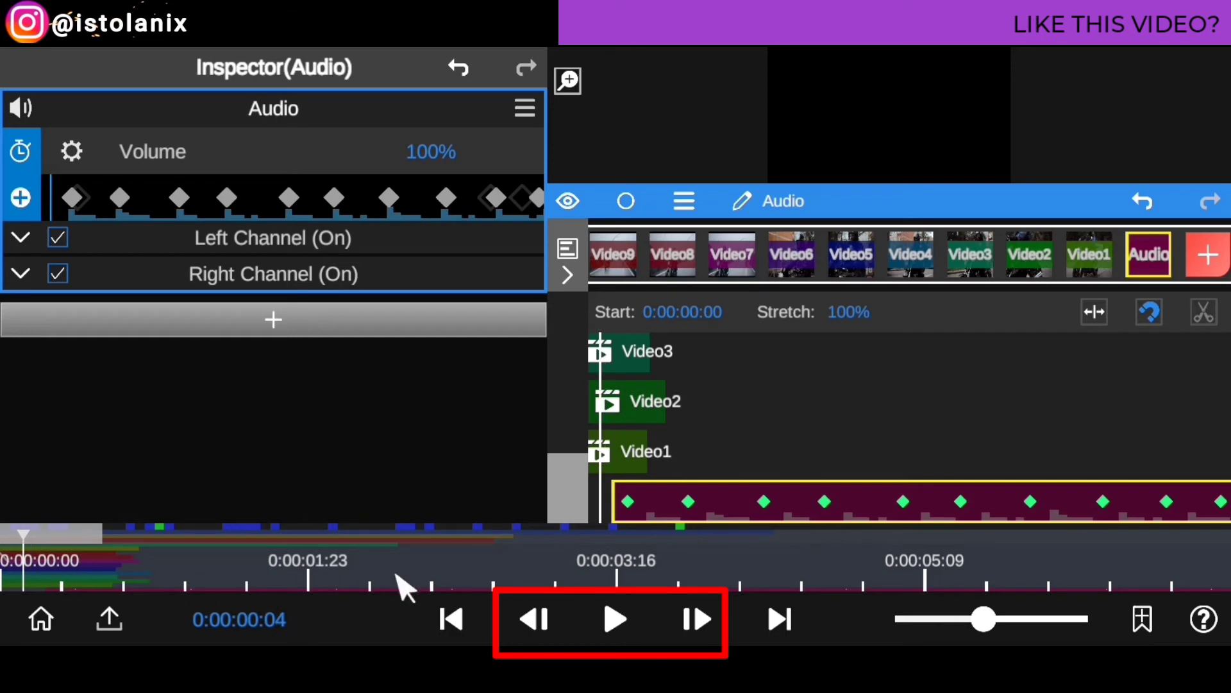
{"action": "left_click", "coordinate": [706, 621]}
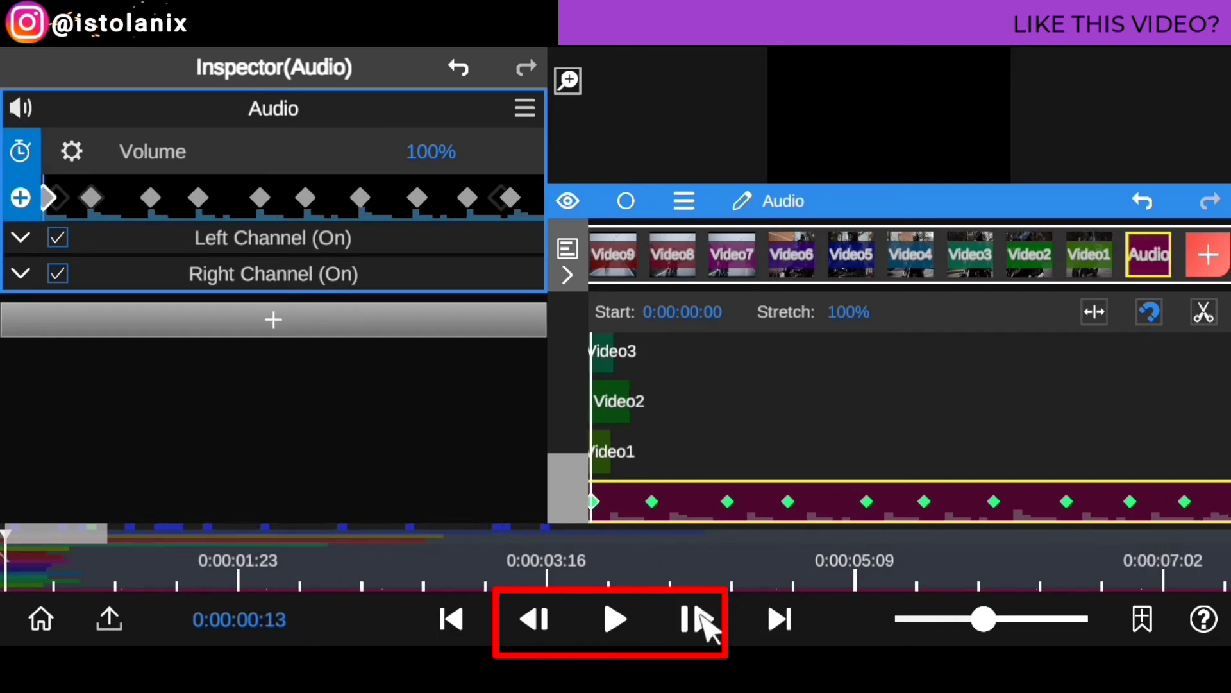
{"action": "left_click", "coordinate": [706, 621]}
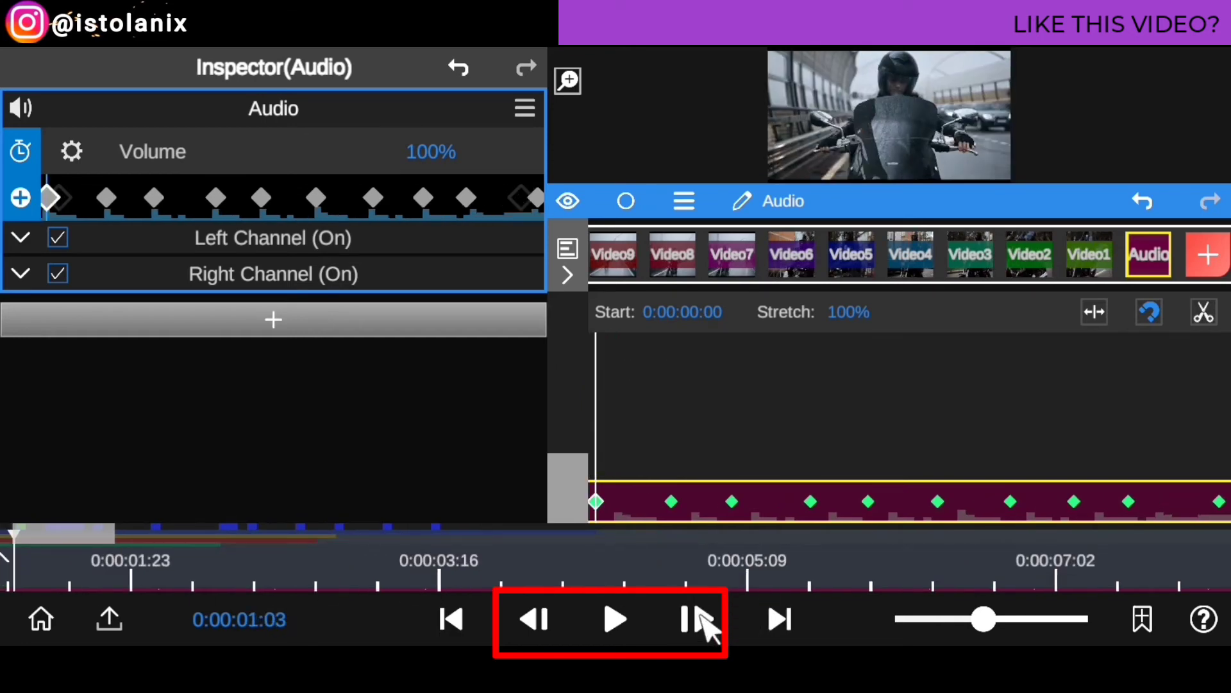
{"action": "left_click", "coordinate": [706, 621]}
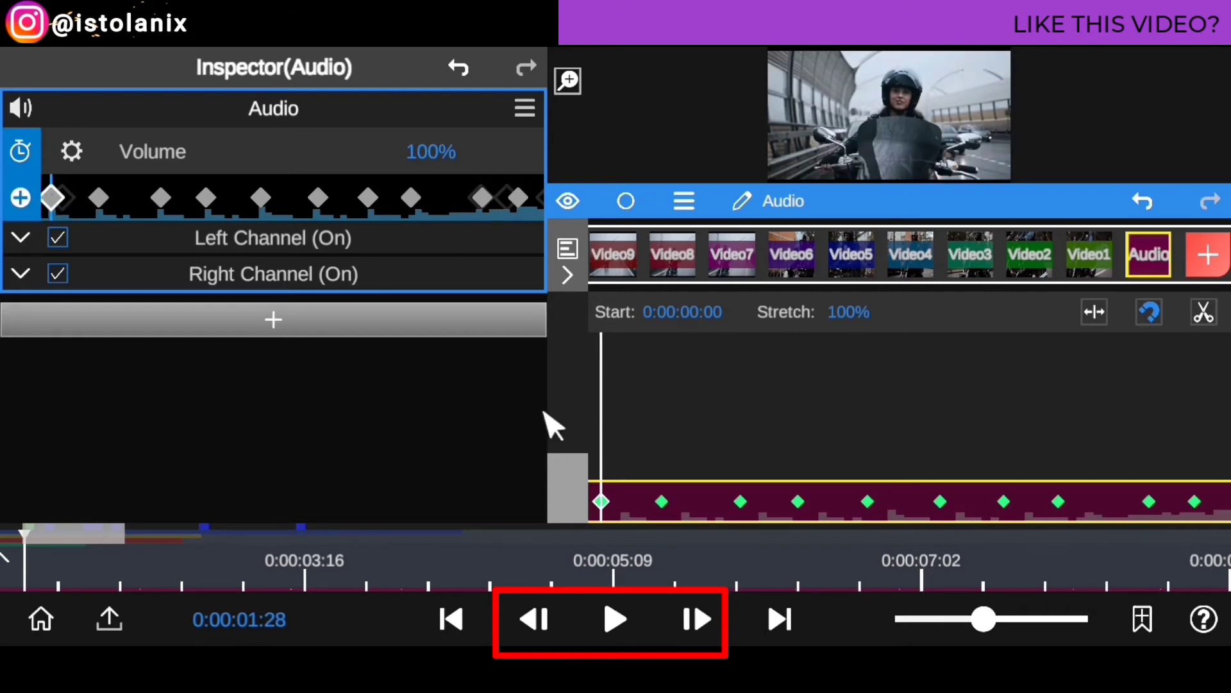
{"action": "left_click", "coordinate": [705, 621]}
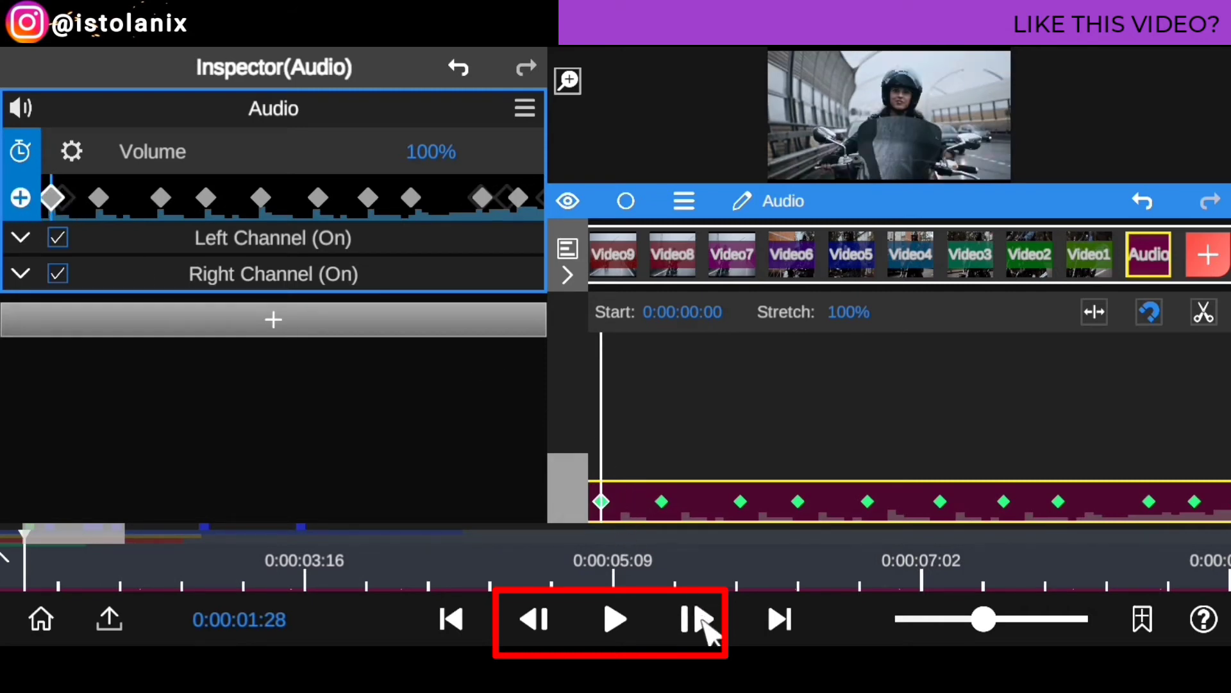
{"action": "left_click", "coordinate": [705, 621]}
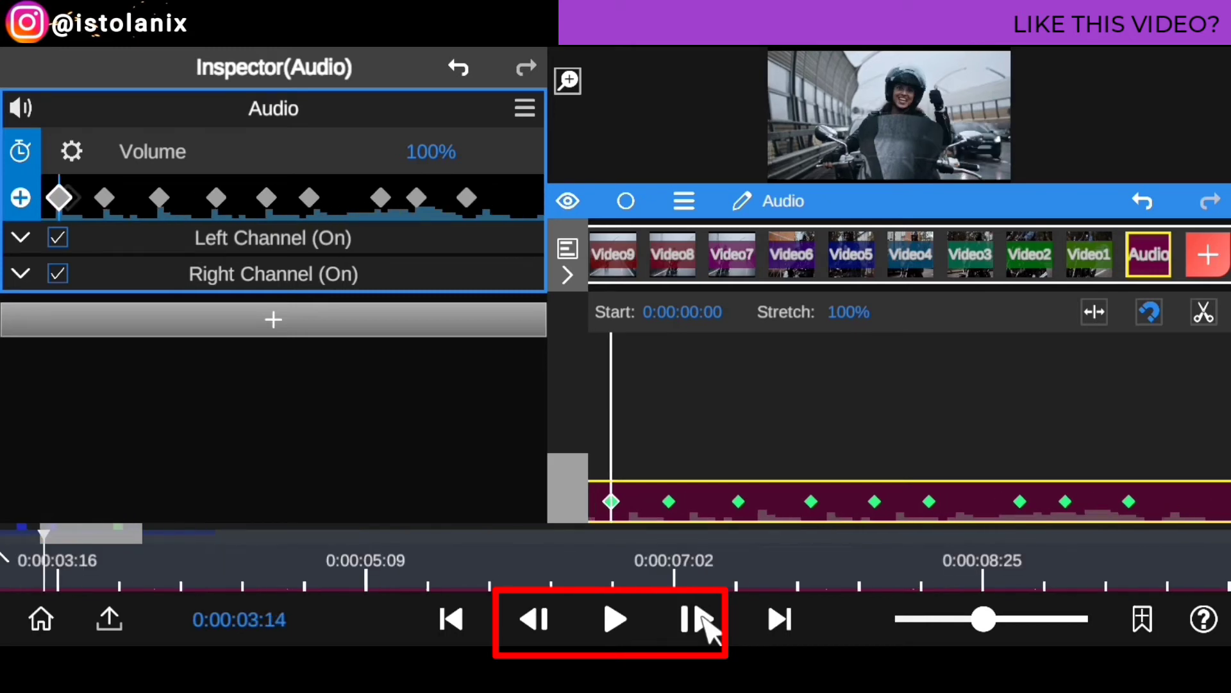
{"action": "left_click", "coordinate": [705, 620]}
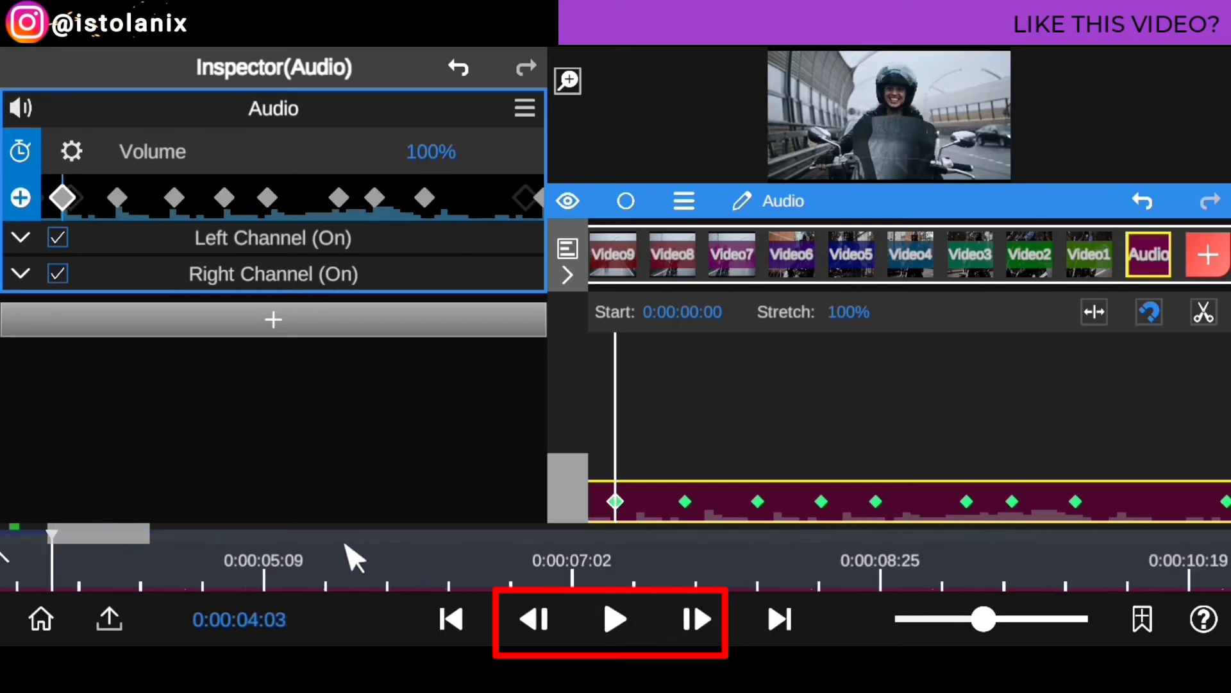
Scrub the playhead between Audio keyframes near the start and step forward and back to the keyframe at 0:00:01:03.
{"action": "left_click_drag", "start_coordinate": [575, 567], "coordinate": [6, 563]}
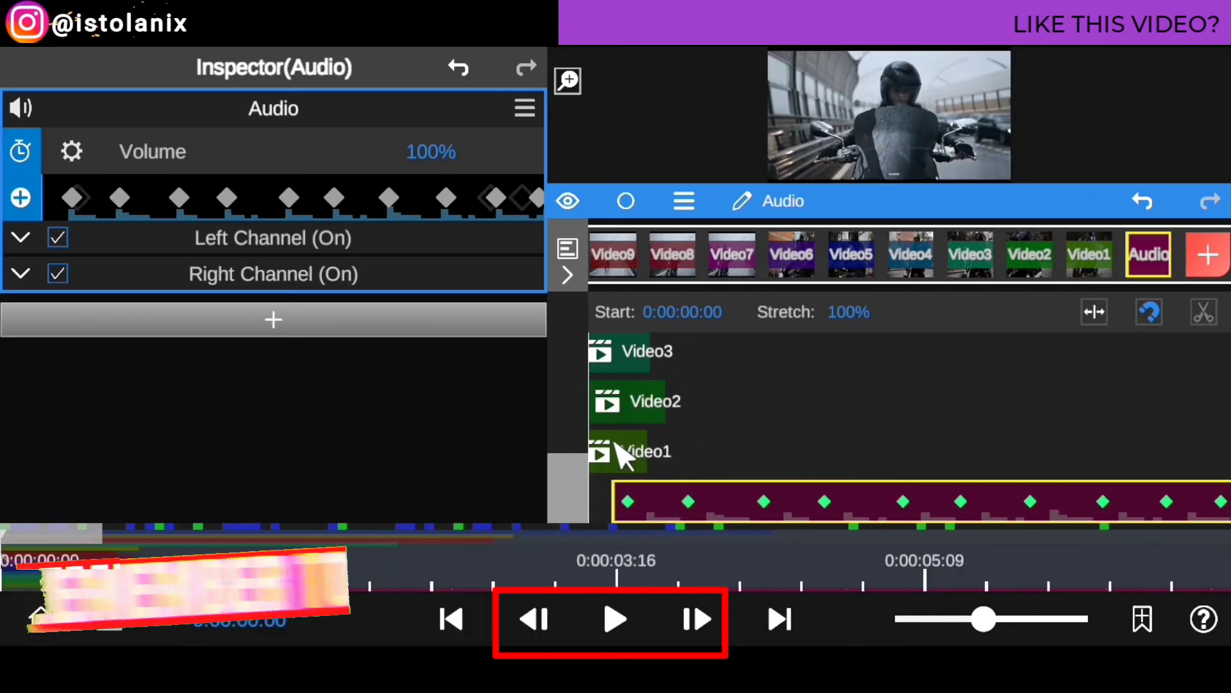
{"action": "left_click", "coordinate": [727, 574]}
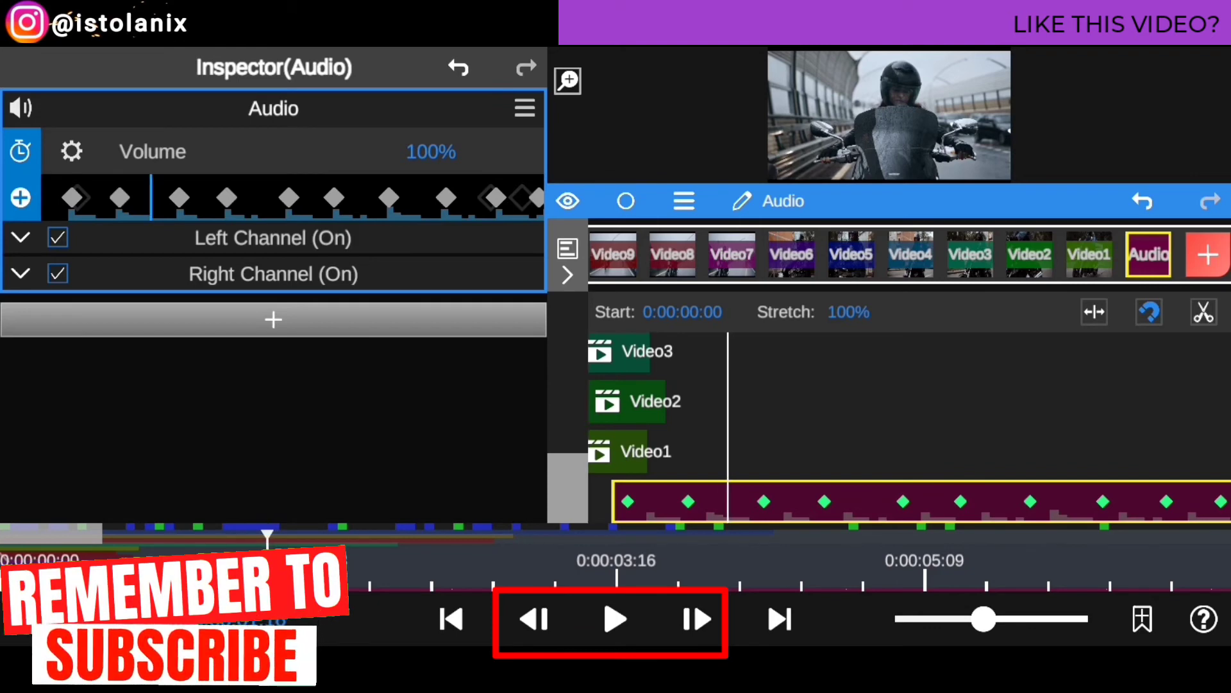
{"action": "left_click_drag", "start_coordinate": [728, 574], "coordinate": [700, 589]}
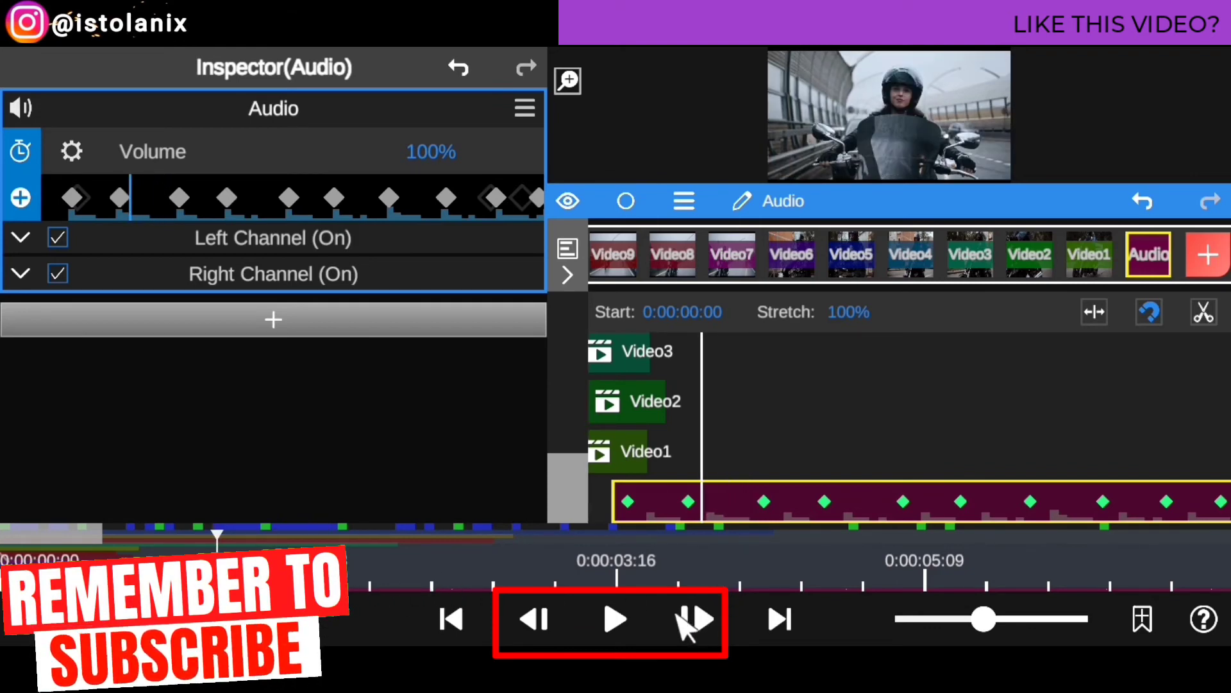
{"action": "left_click", "coordinate": [694, 616]}
{"action": "left_click", "coordinate": [532, 620]}
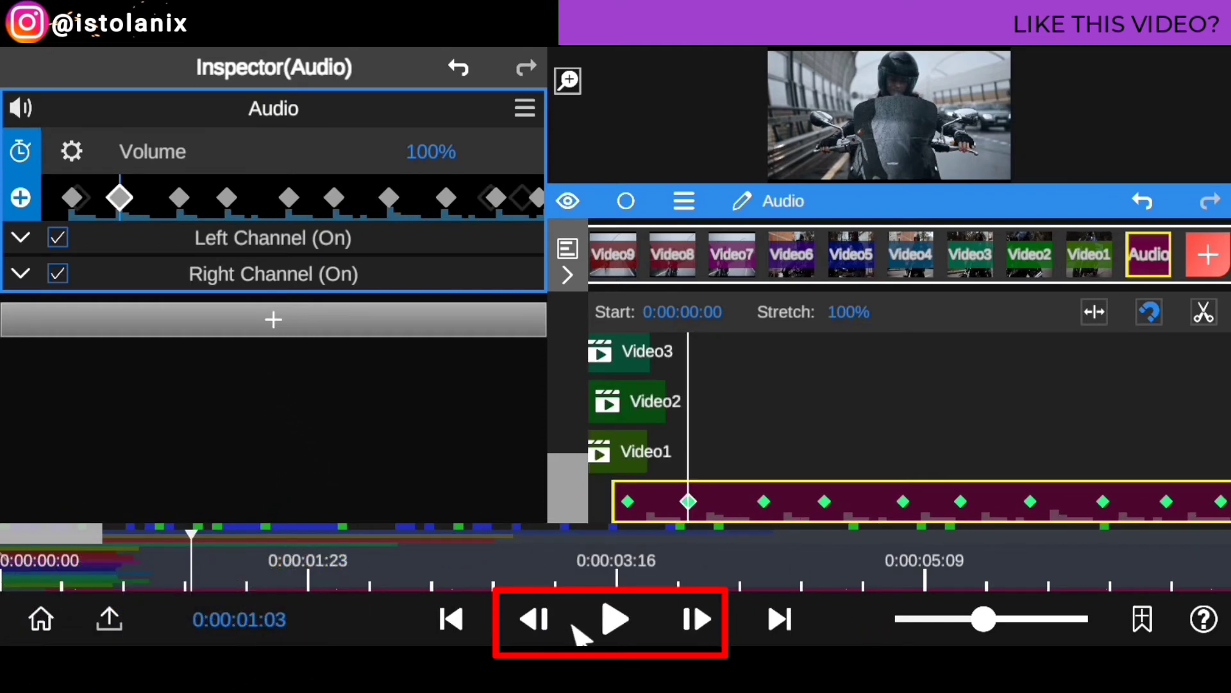
Go to the first Audio keyframe at 0:00:00:13 and move Video1 to start there.
{"action": "left_click", "coordinate": [532, 620]}
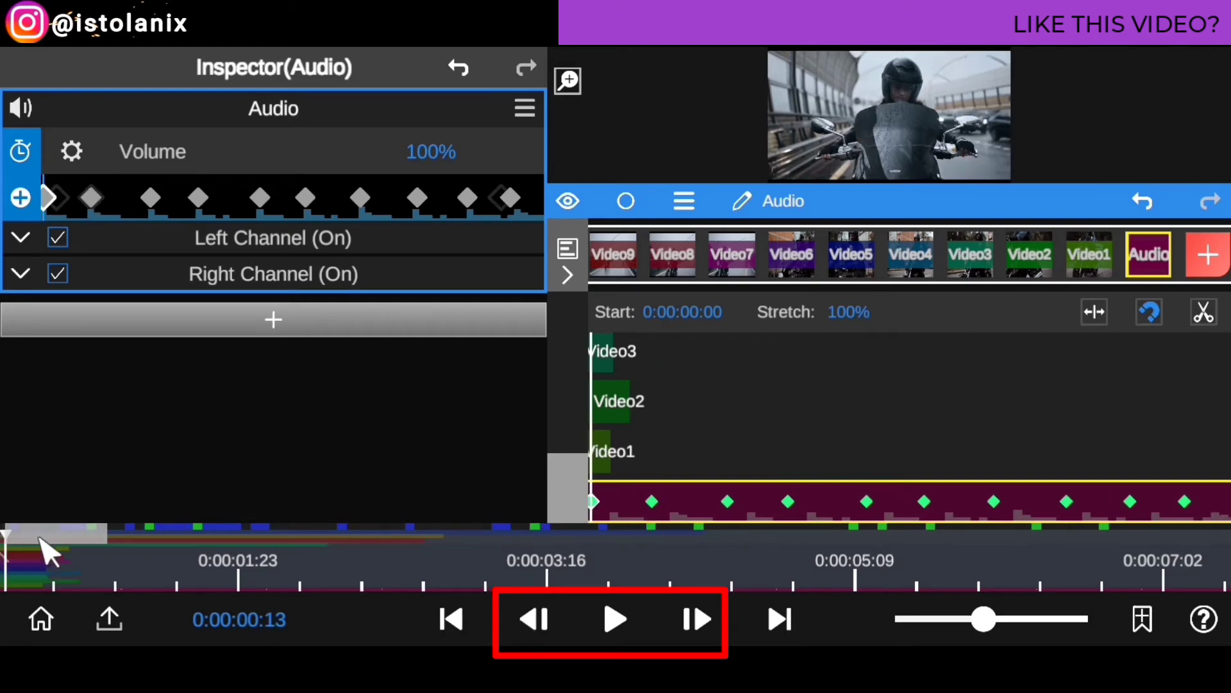
{"action": "left_click_drag", "start_coordinate": [48, 548], "coordinate": [122, 545]}
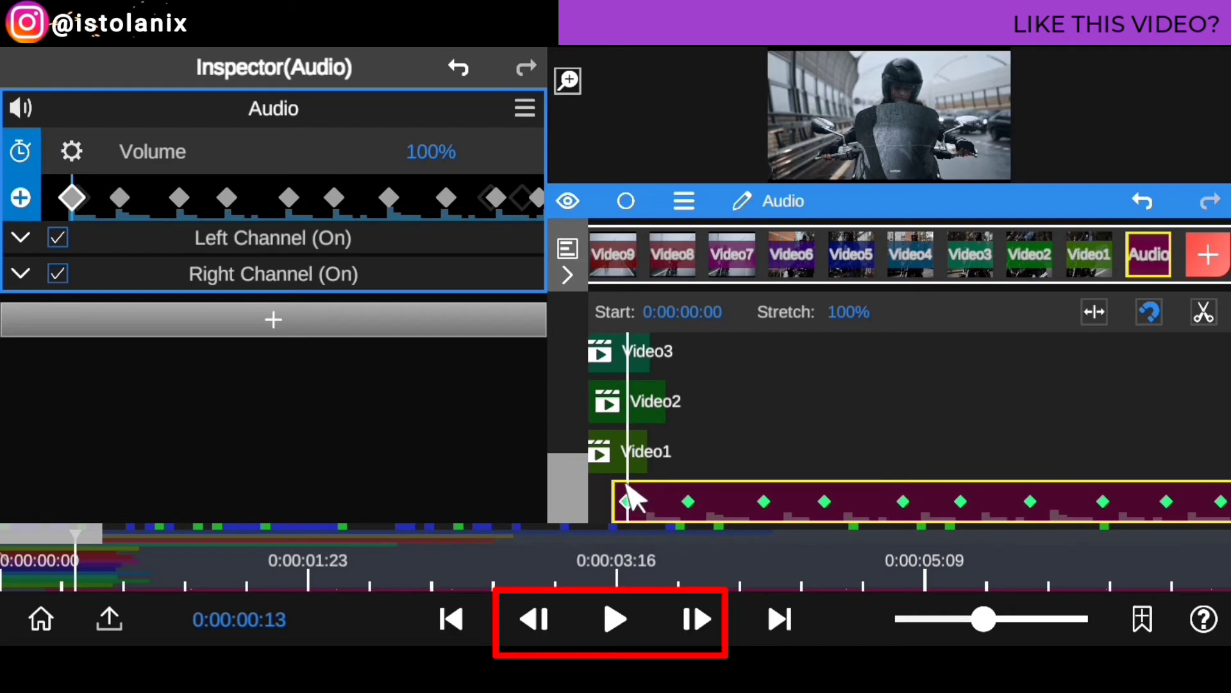
{"action": "left_click_drag", "start_coordinate": [617, 451], "coordinate": [667, 464]}
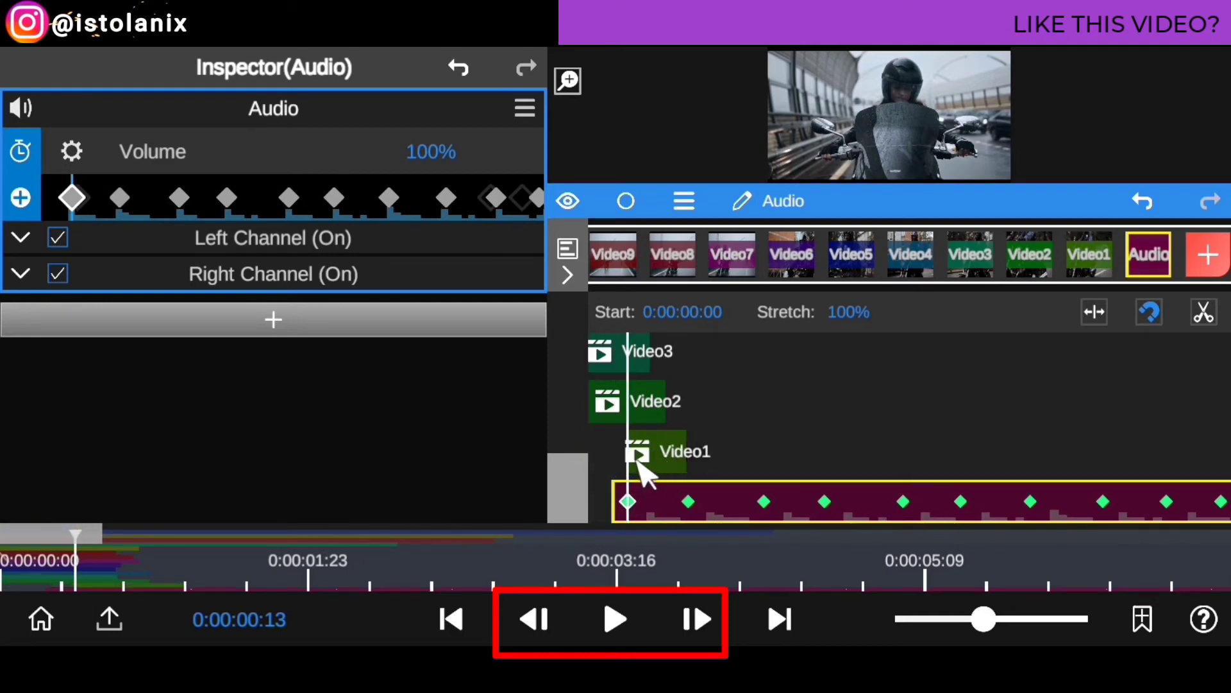
Try moving Video1 freely with timeline snapping off, and turn snapping back on.
{"action": "left_click", "coordinate": [1153, 317]}
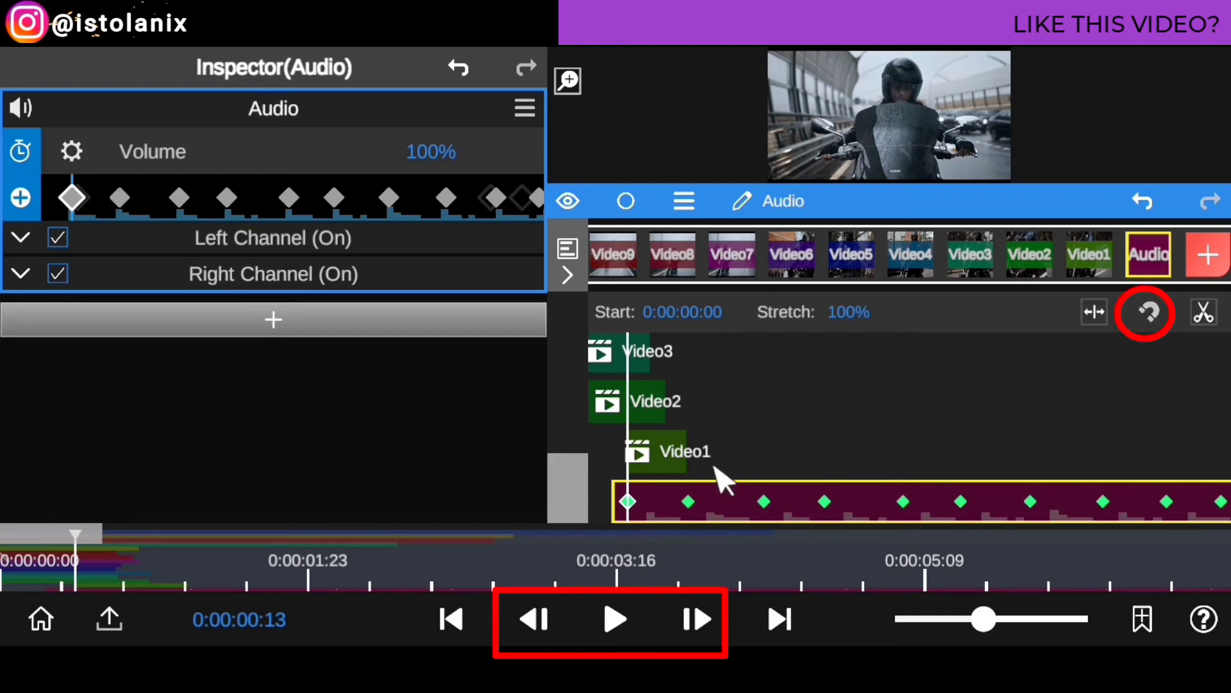
{"action": "left_click_drag", "start_coordinate": [655, 443], "coordinate": [644, 468]}
{"action": "left_click", "coordinate": [1152, 321]}
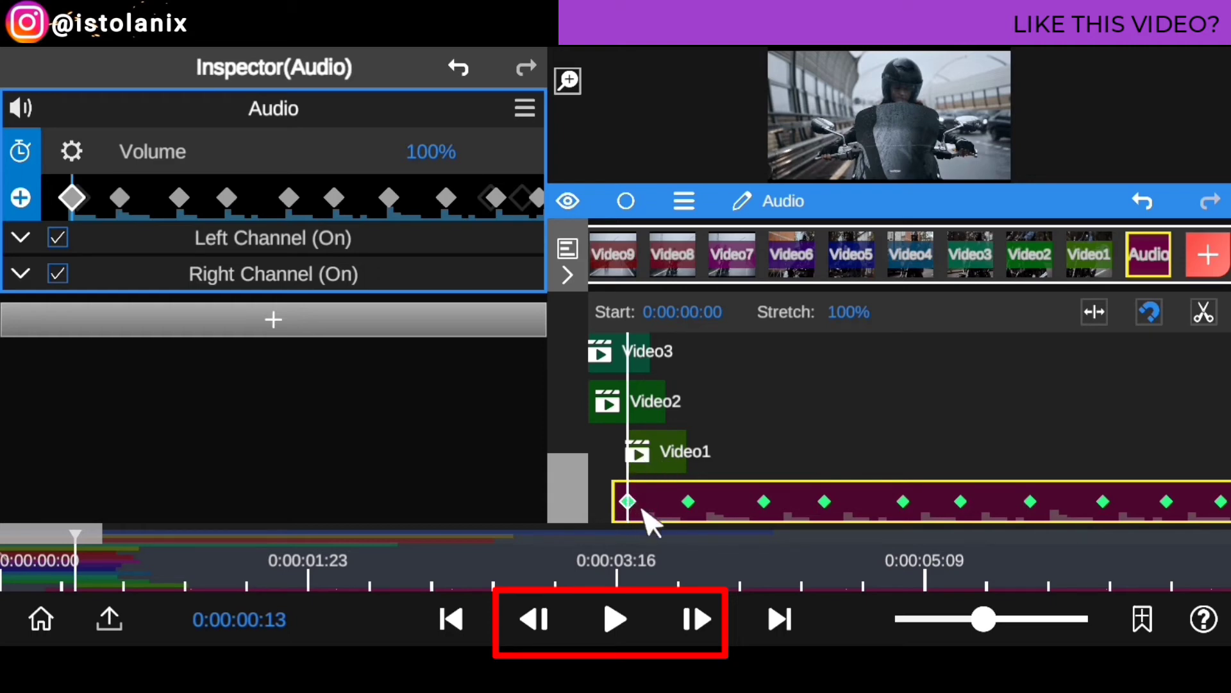
Go to the second Audio keyframe at 0:00:01:03 and snap the start of Video2 to it.
{"action": "left_click", "coordinate": [706, 626]}
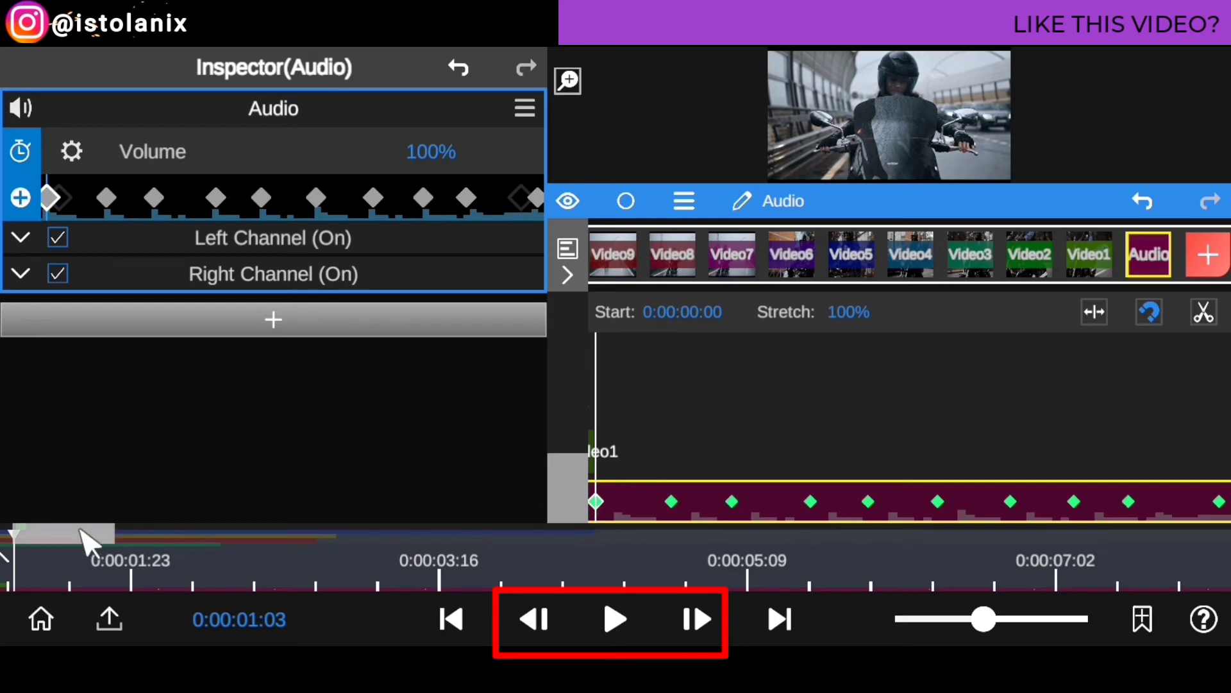
{"action": "left_click_drag", "start_coordinate": [89, 535], "coordinate": [82, 536]}
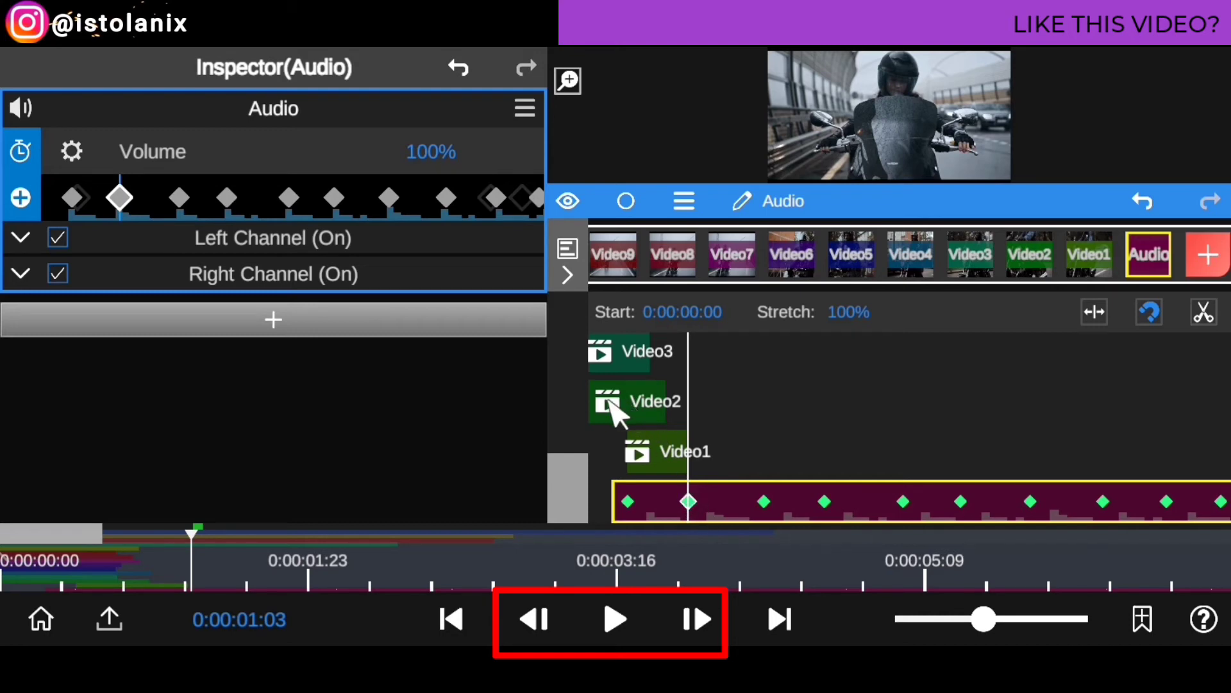
{"action": "left_click_drag", "start_coordinate": [611, 402], "coordinate": [705, 414]}
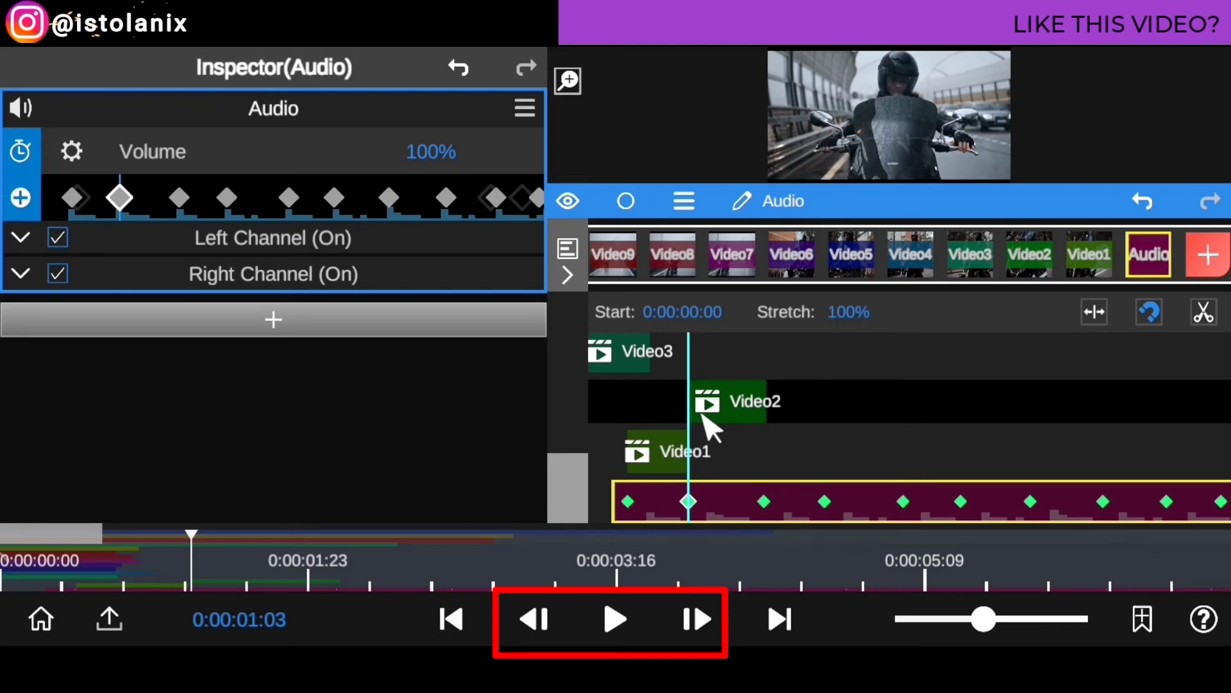
{"action": "left_click_drag", "start_coordinate": [703, 414], "coordinate": [703, 416]}
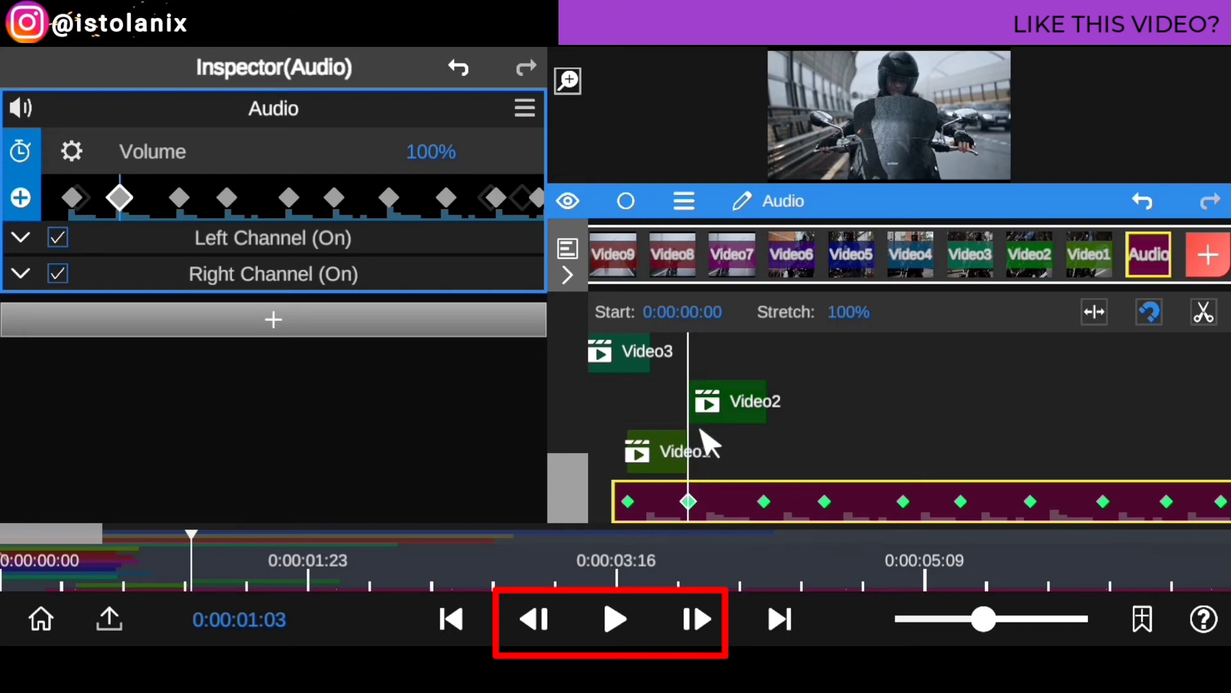
Go to the third Audio keyframe at 0:00:01:28 and snap the start of Video3 to it.
{"action": "left_click", "coordinate": [699, 619]}
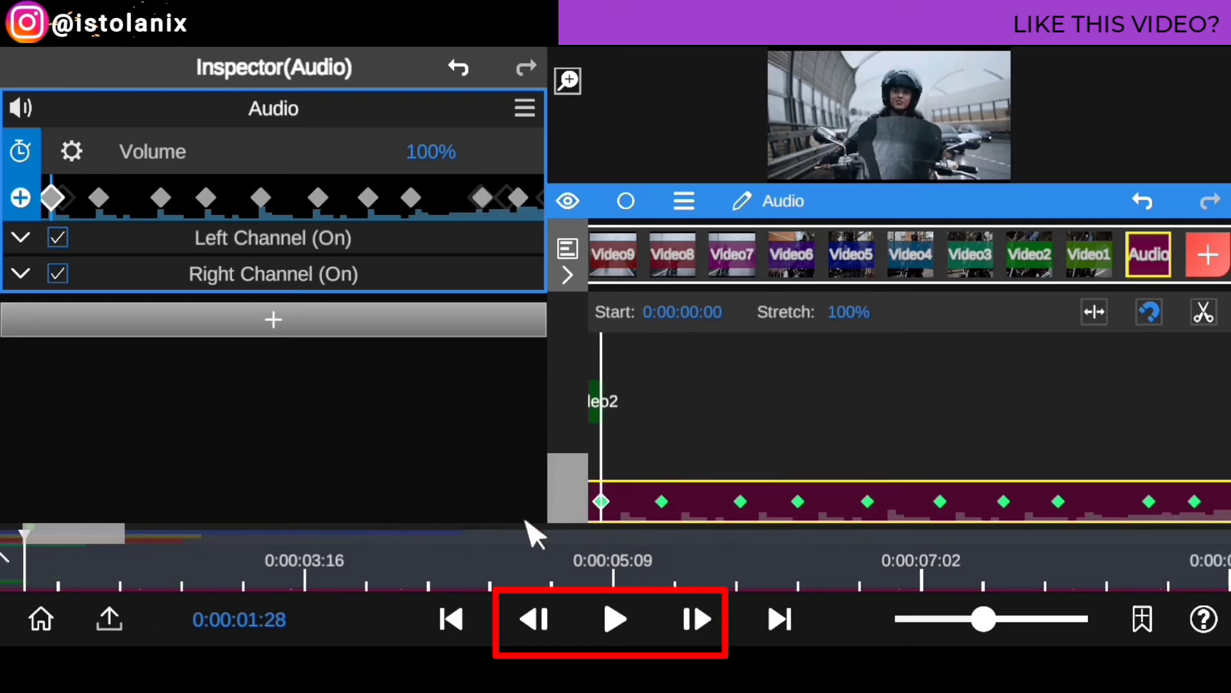
{"action": "left_click_drag", "start_coordinate": [97, 541], "coordinate": [22, 531]}
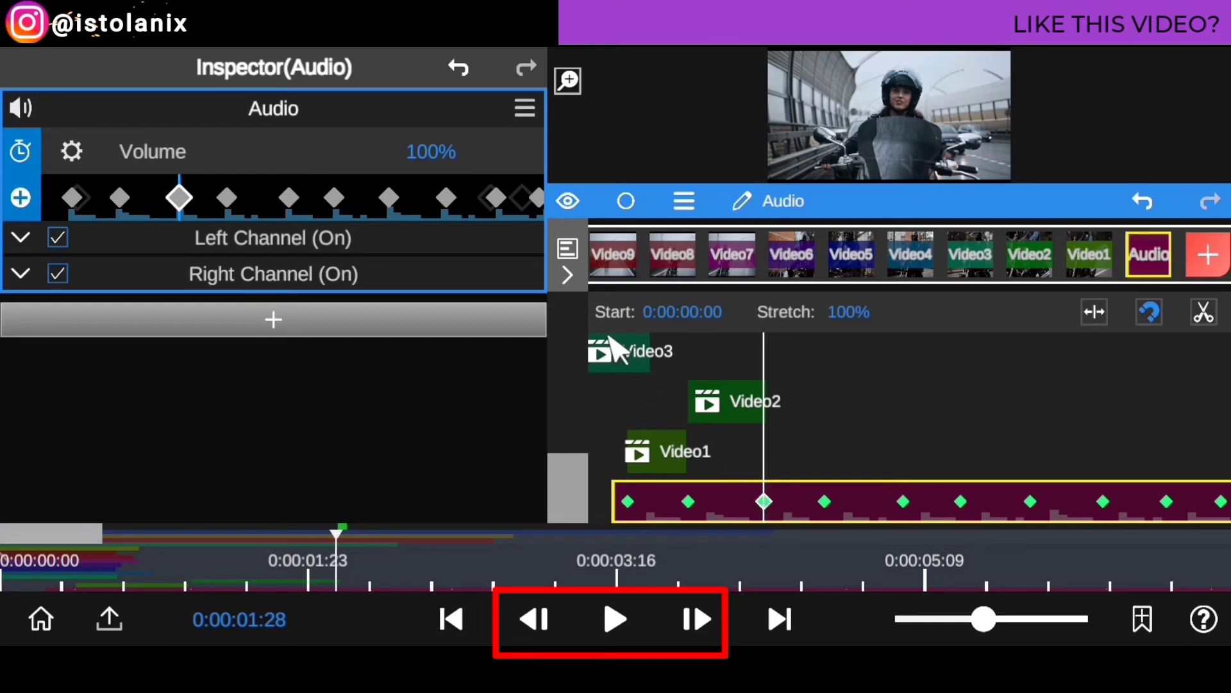
{"action": "mouse_move", "coordinate": [616, 349]}
{"action": "left_mouse_down"}
{"action": "mouse_move", "coordinate": [844, 366]}
{"action": "mouse_move", "coordinate": [802, 367]}
{"action": "left_mouse_up"}
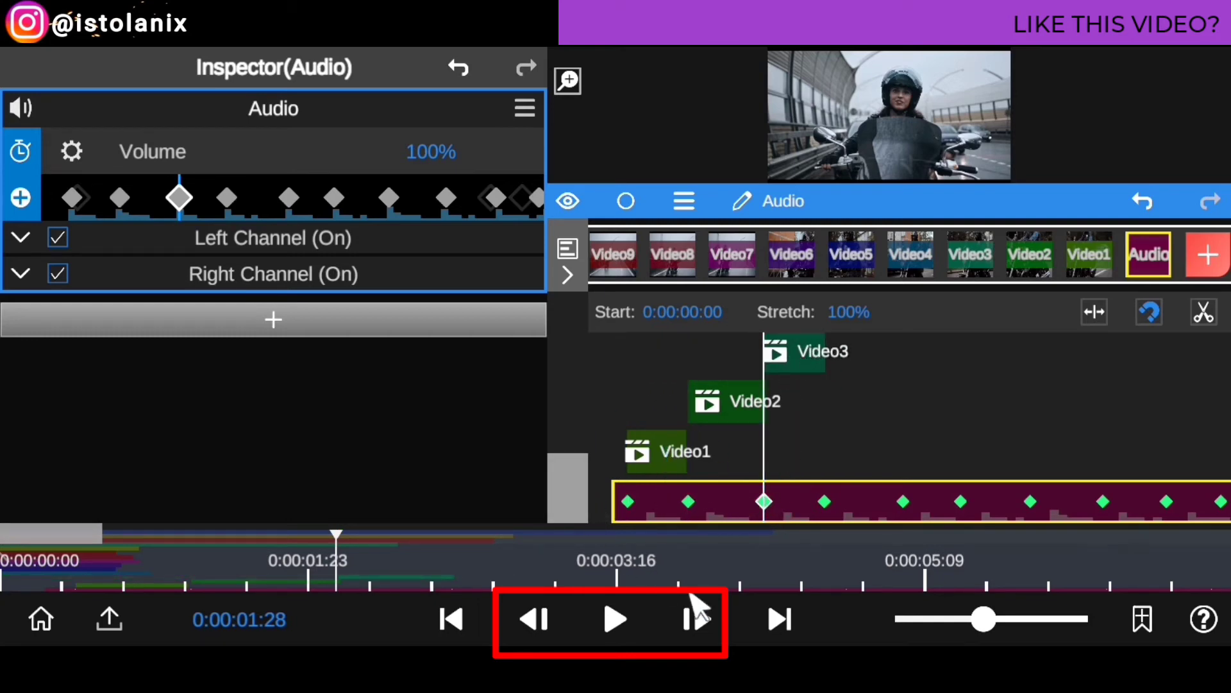
Go to the fourth Audio keyframe at 0:00:02:18 and snap the start of Video4 to it.
{"action": "left_click", "coordinate": [708, 621]}
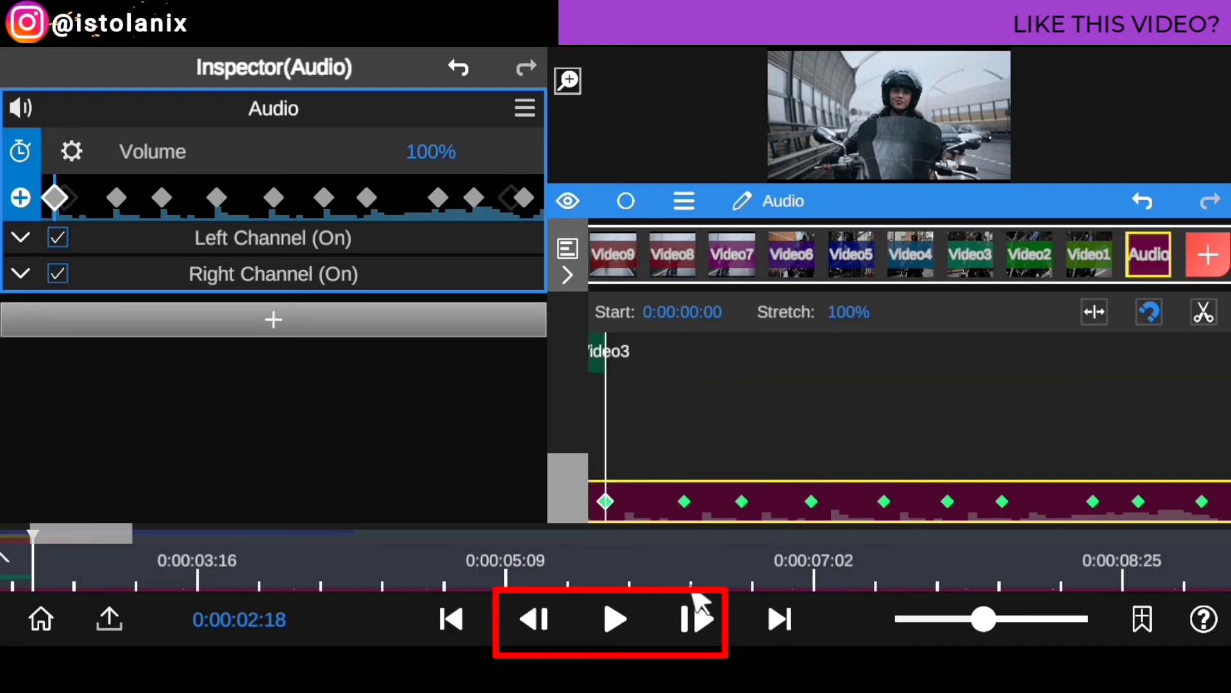
{"action": "left_click_drag", "start_coordinate": [96, 544], "coordinate": [32, 539]}
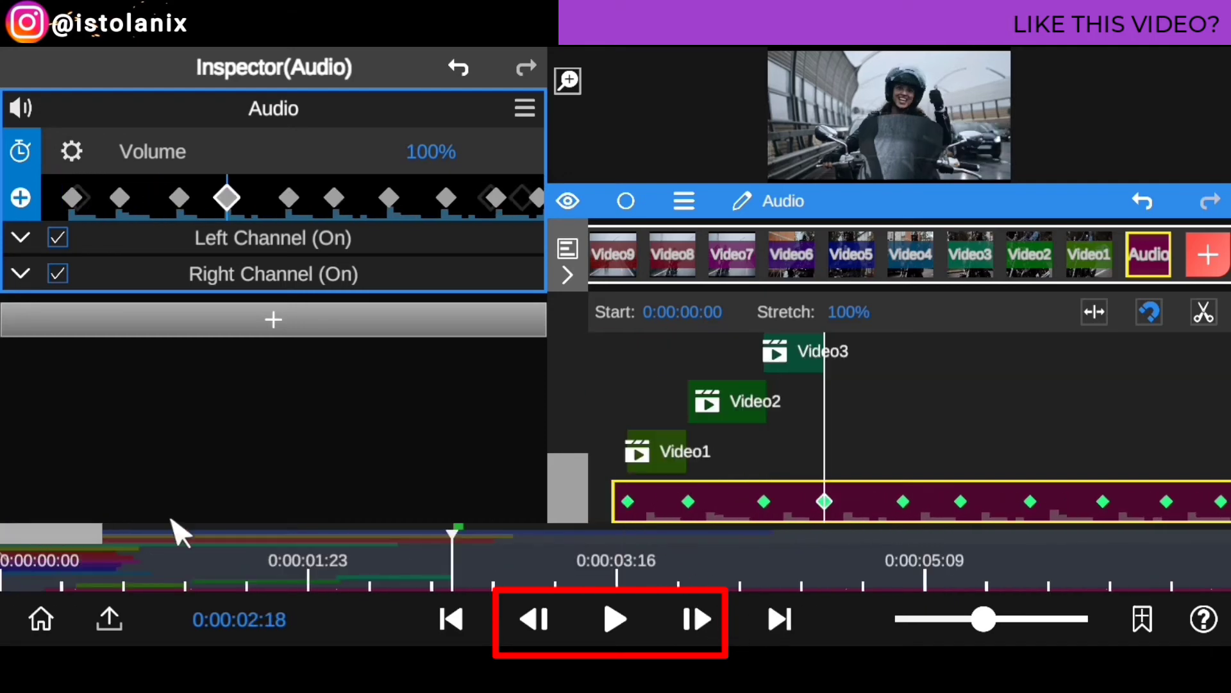
{"action": "scroll", "coordinate": [580, 495], "scroll_direction": "up", "scroll_amount": 2}
{"action": "mouse_move", "coordinate": [669, 403]}
{"action": "left_mouse_down"}
{"action": "mouse_move", "coordinate": [982, 400]}
{"action": "mouse_move", "coordinate": [899, 404]}
{"action": "left_mouse_up"}
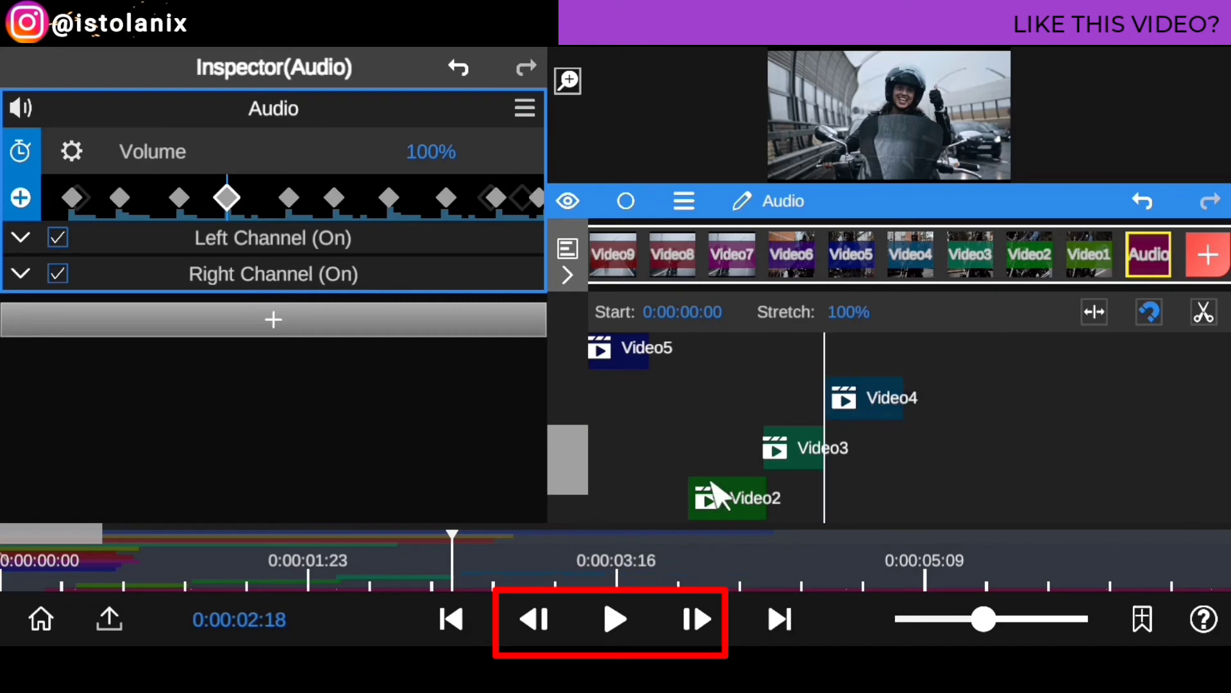
{"action": "left_click_drag", "start_coordinate": [583, 475], "coordinate": [571, 516]}
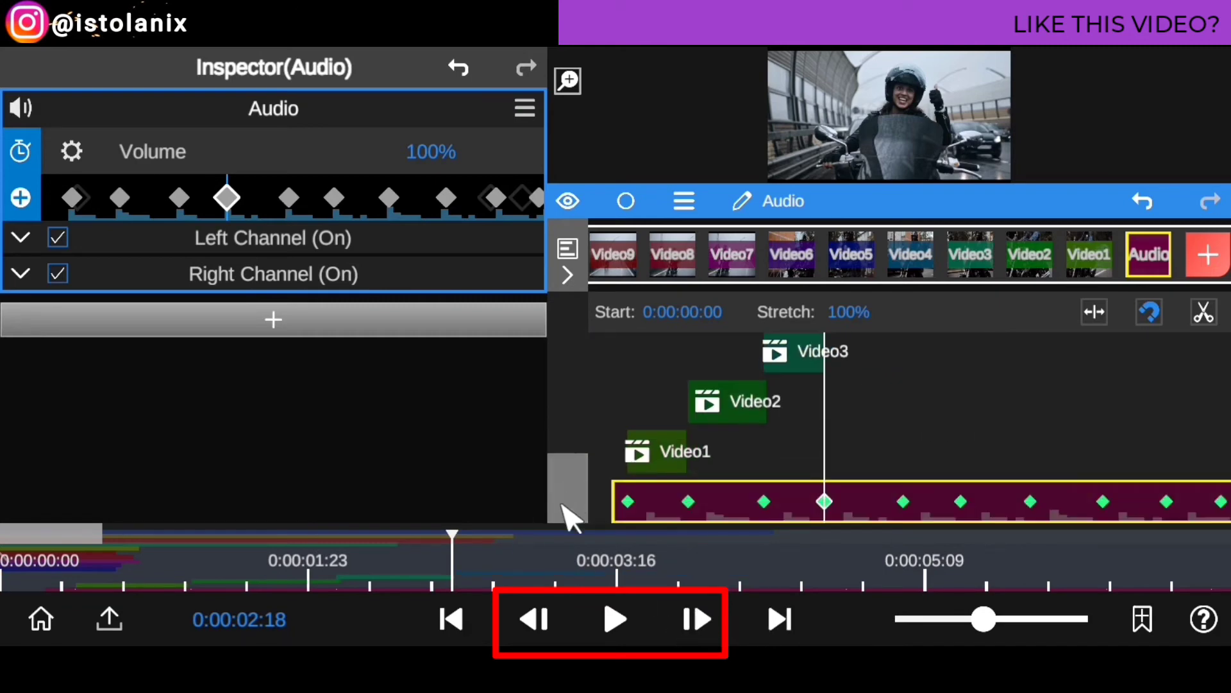
Go to the fifth Audio keyframe at 0:00:03:14 and snap the start of Video5 to it.
{"action": "left_click", "coordinate": [701, 621]}
{"action": "left_click_drag", "start_coordinate": [96, 544], "coordinate": [22, 550]}
{"action": "left_click_drag", "start_coordinate": [563, 500], "coordinate": [946, 459]}
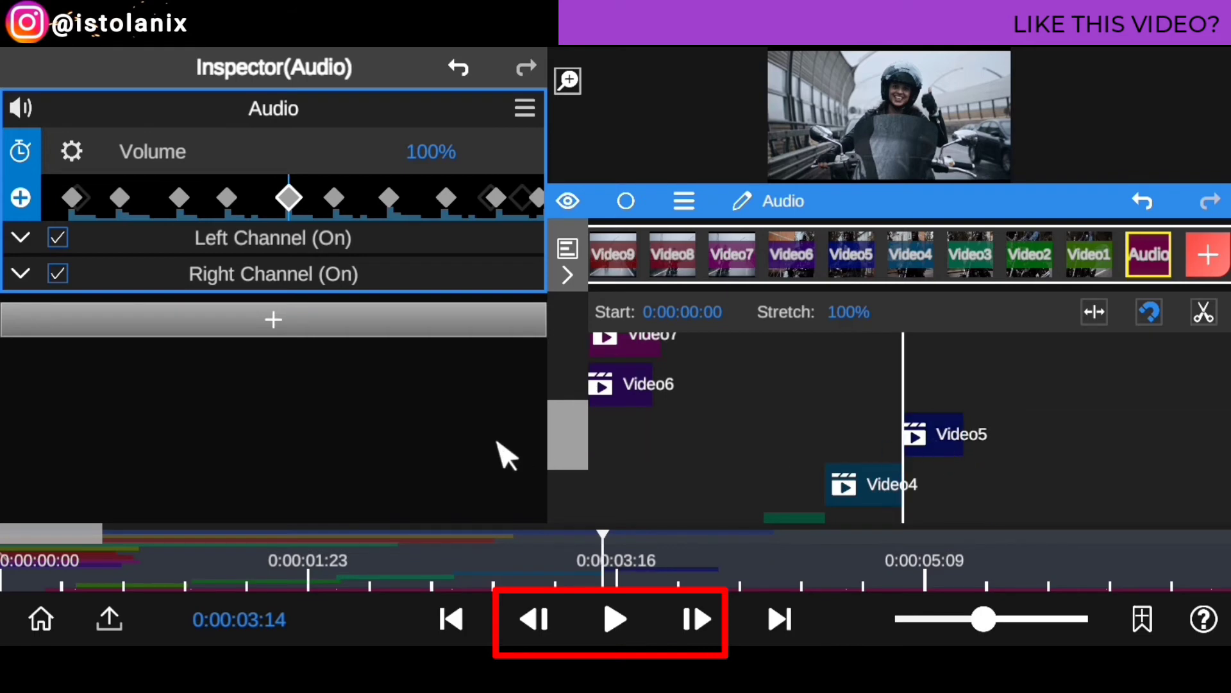
Go to the sixth Audio keyframe at 0:00:04:03 and snap the start of Video6 to it.
{"action": "left_click", "coordinate": [701, 617]}
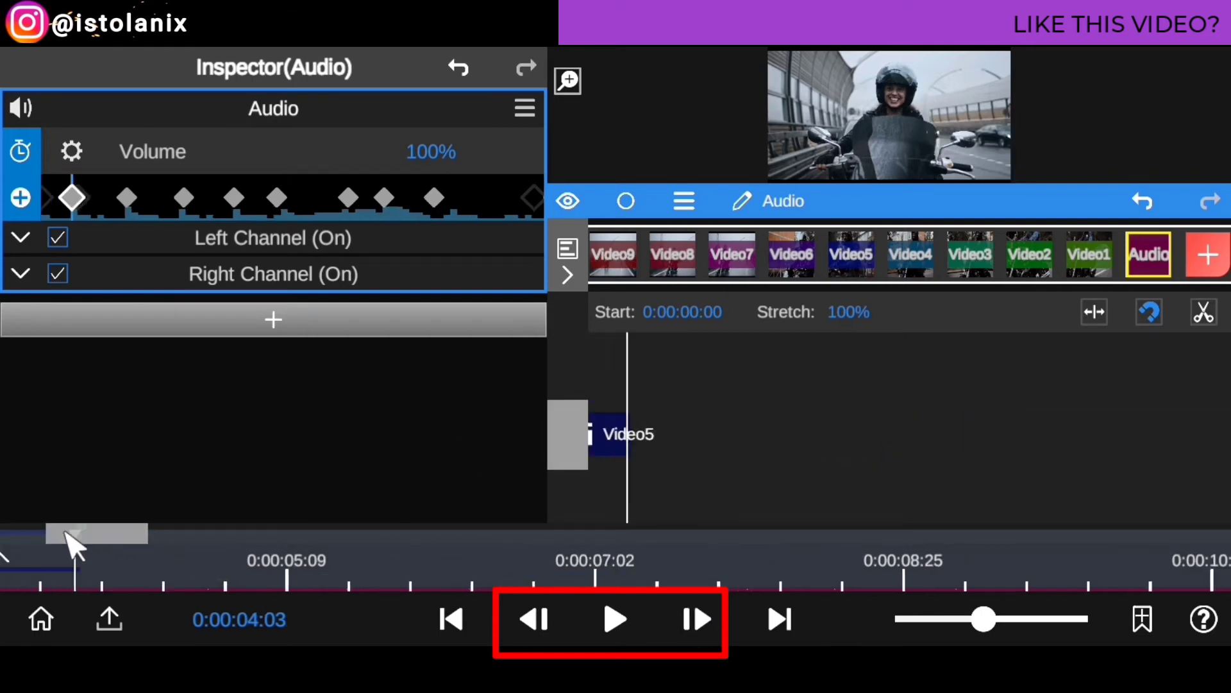
{"action": "left_click_drag", "start_coordinate": [71, 536], "coordinate": [26, 539]}
{"action": "left_click_drag", "start_coordinate": [626, 391], "coordinate": [1020, 395]}
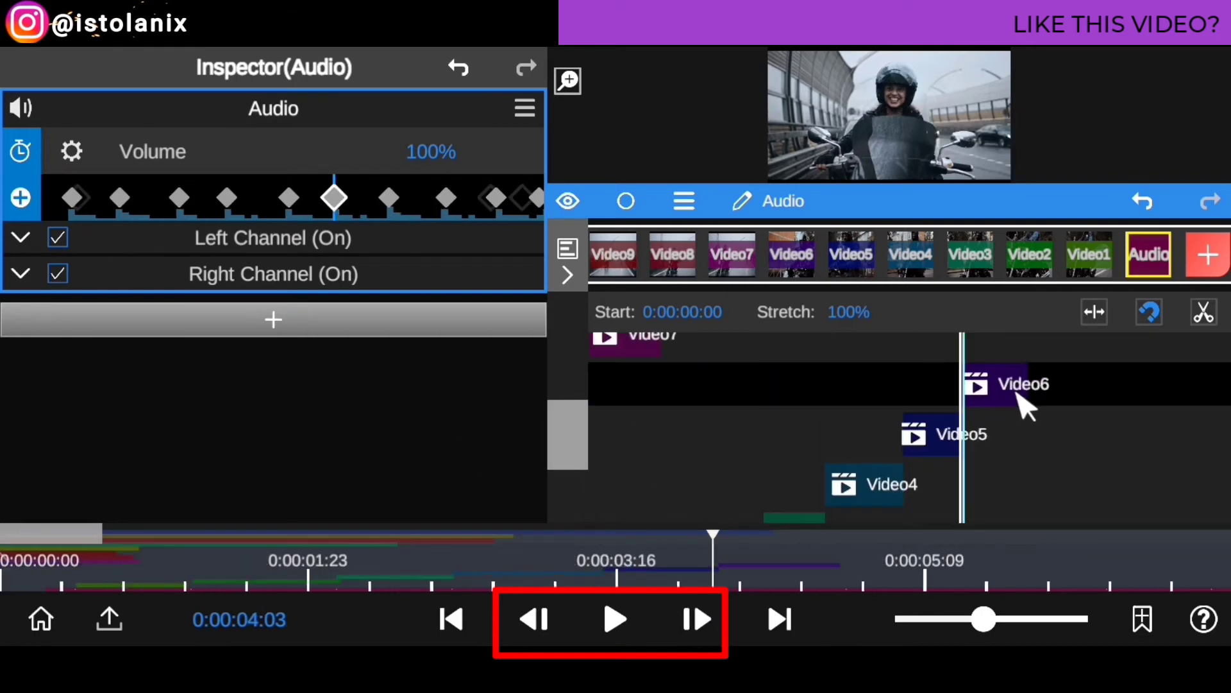
Go to the seventh Audio keyframe at 0:00:04:26 and snap the start of Video7 to it.
{"action": "left_click", "coordinate": [701, 619]}
{"action": "left_click_drag", "start_coordinate": [103, 545], "coordinate": [48, 541]}
{"action": "left_click_drag", "start_coordinate": [580, 426], "coordinate": [1032, 395]}
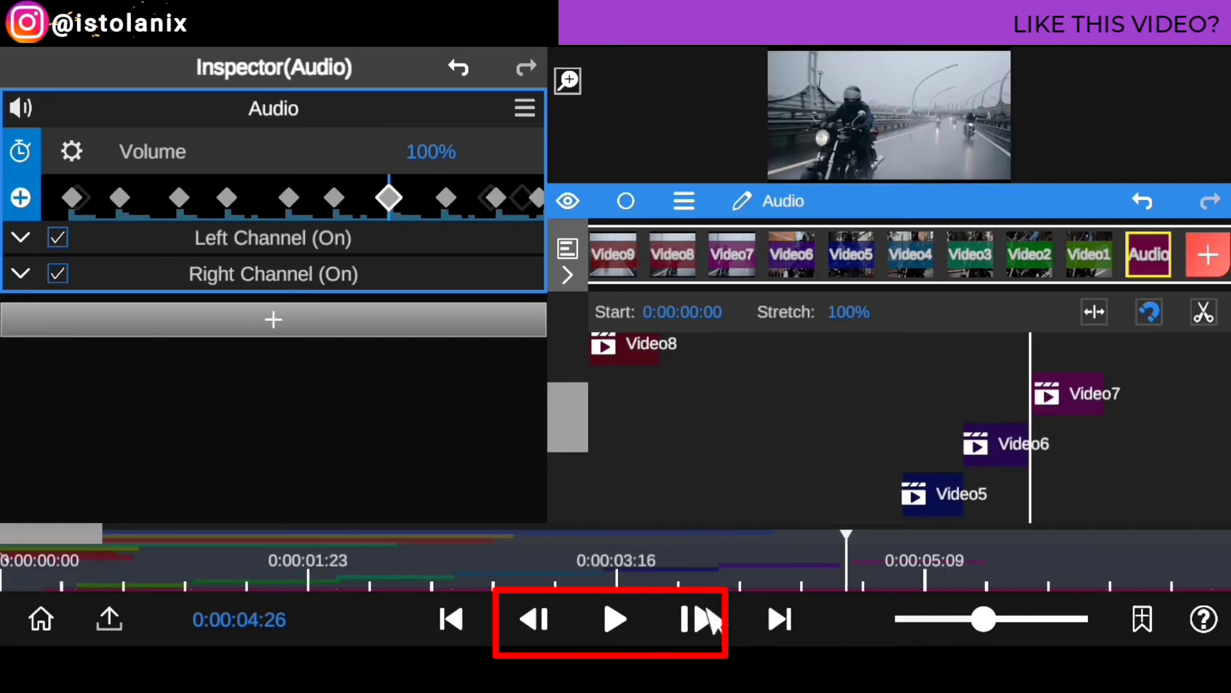
Go to the eighth Audio keyframe at 0:00:05:20 and snap the start of Video8 to it.
{"action": "left_click", "coordinate": [701, 619]}
{"action": "left_click_drag", "start_coordinate": [157, 544], "coordinate": [55, 530]}
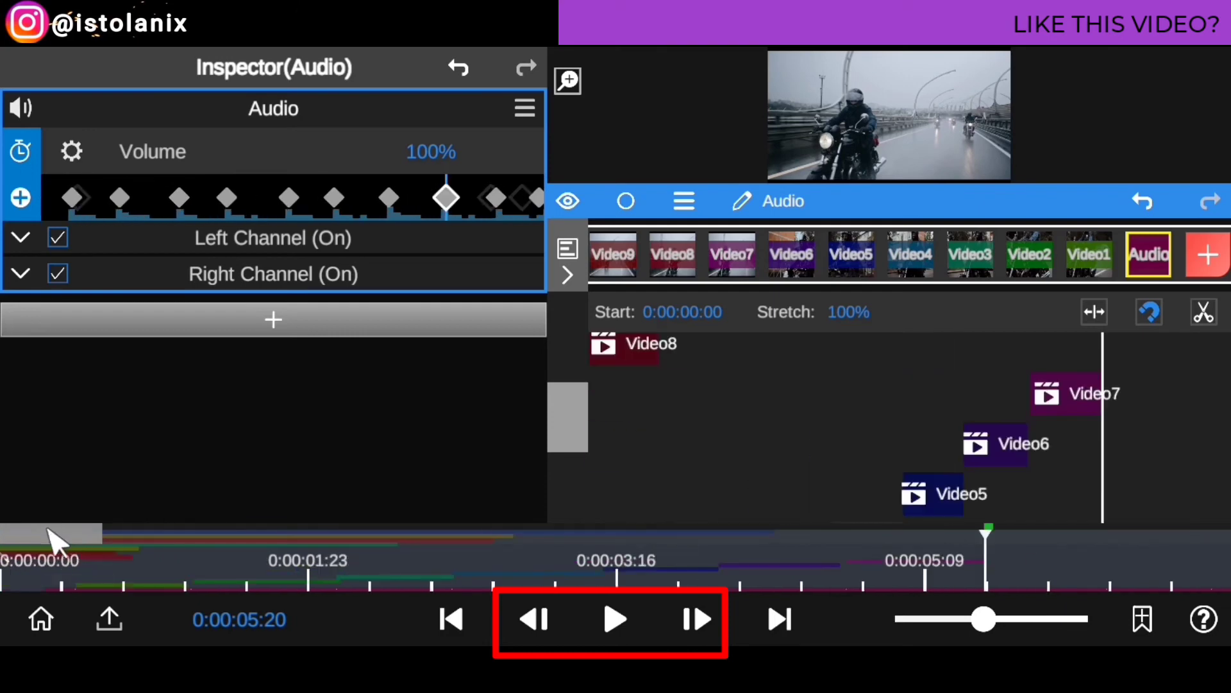
{"action": "left_click_drag", "start_coordinate": [610, 353], "coordinate": [1119, 349]}
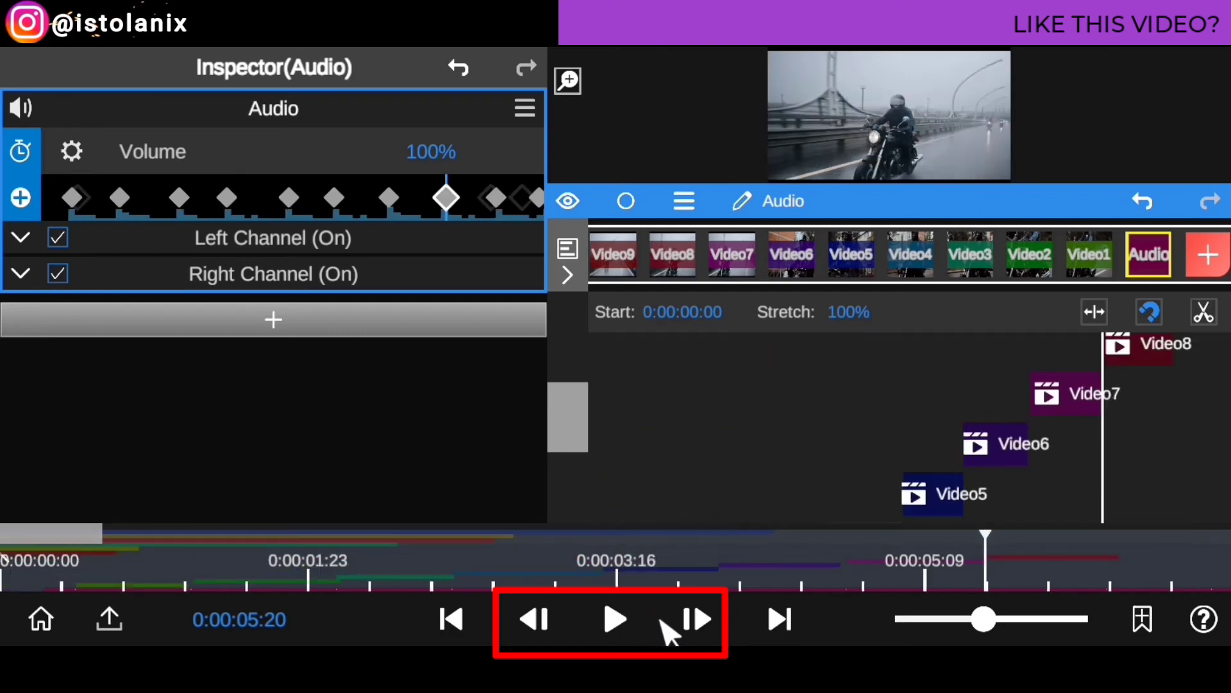
Go to the ninth Audio keyframe at 0:00:06:11 and snap the start of Video9 to it.
{"action": "left_click", "coordinate": [700, 619]}
{"action": "left_click_drag", "start_coordinate": [84, 536], "coordinate": [53, 534]}
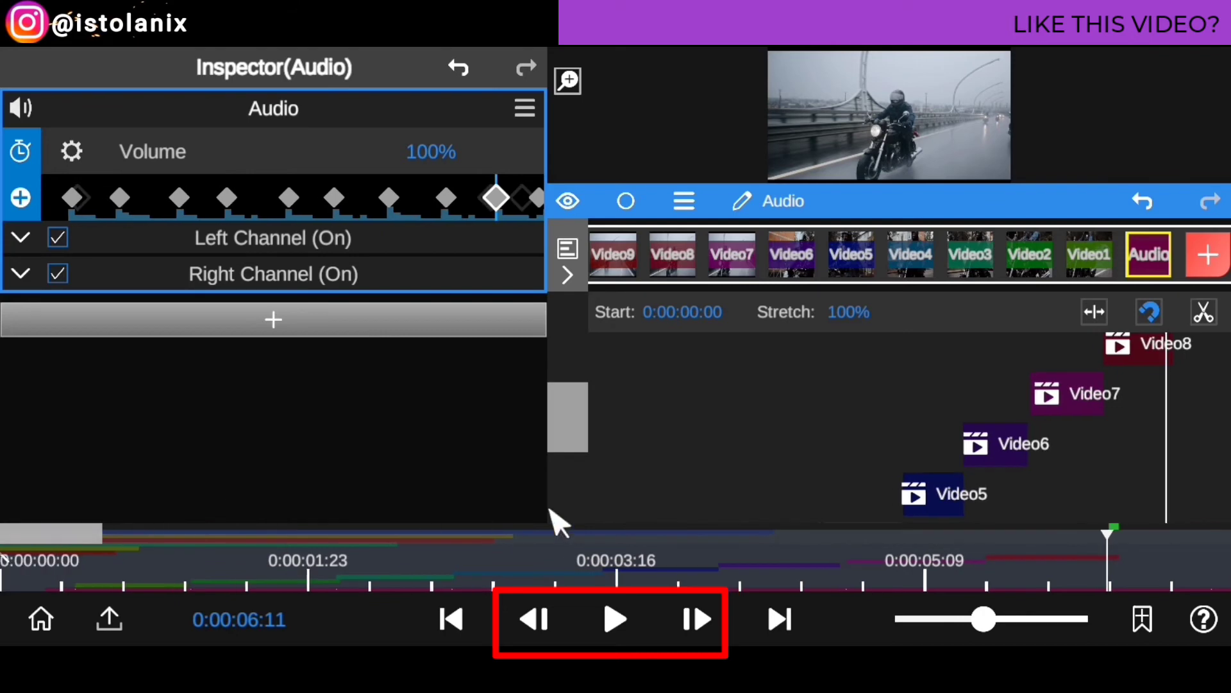
{"action": "left_click_drag", "start_coordinate": [568, 440], "coordinate": [569, 385]}
{"action": "left_click_drag", "start_coordinate": [622, 481], "coordinate": [1183, 489]}
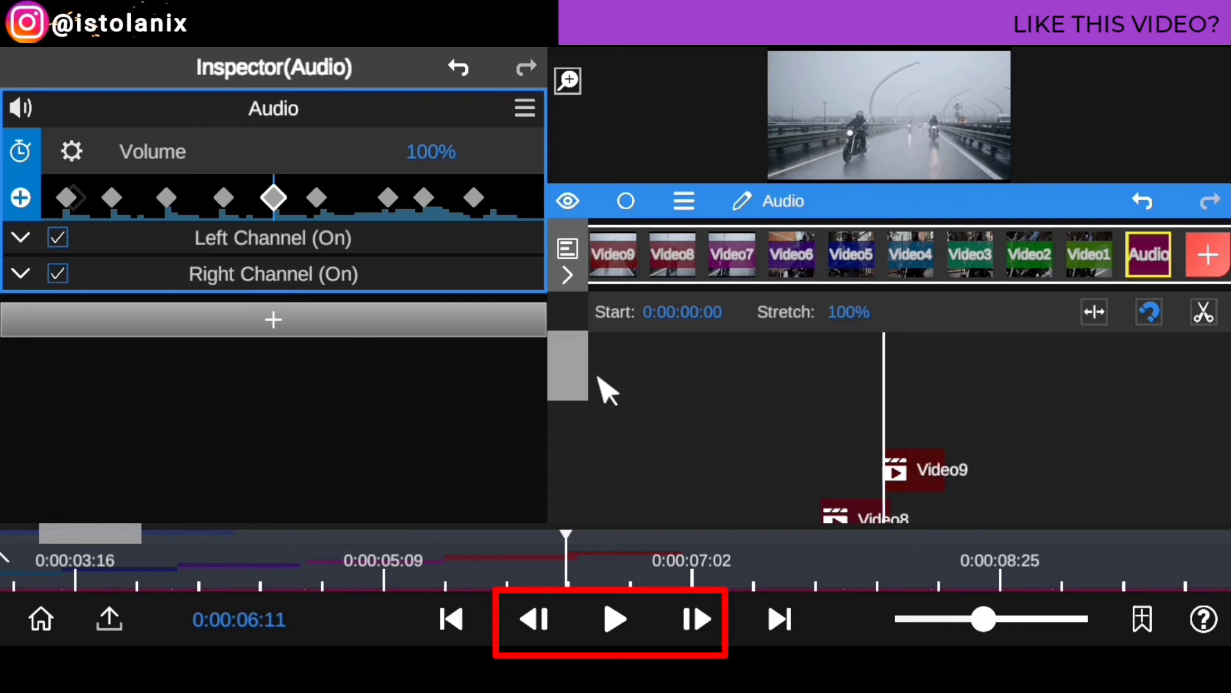
Go to the tenth Audio keyframe at 0:00:06:29 and snap the start of Video10 to it.
{"action": "left_click_drag", "start_coordinate": [577, 365], "coordinate": [600, 294]}
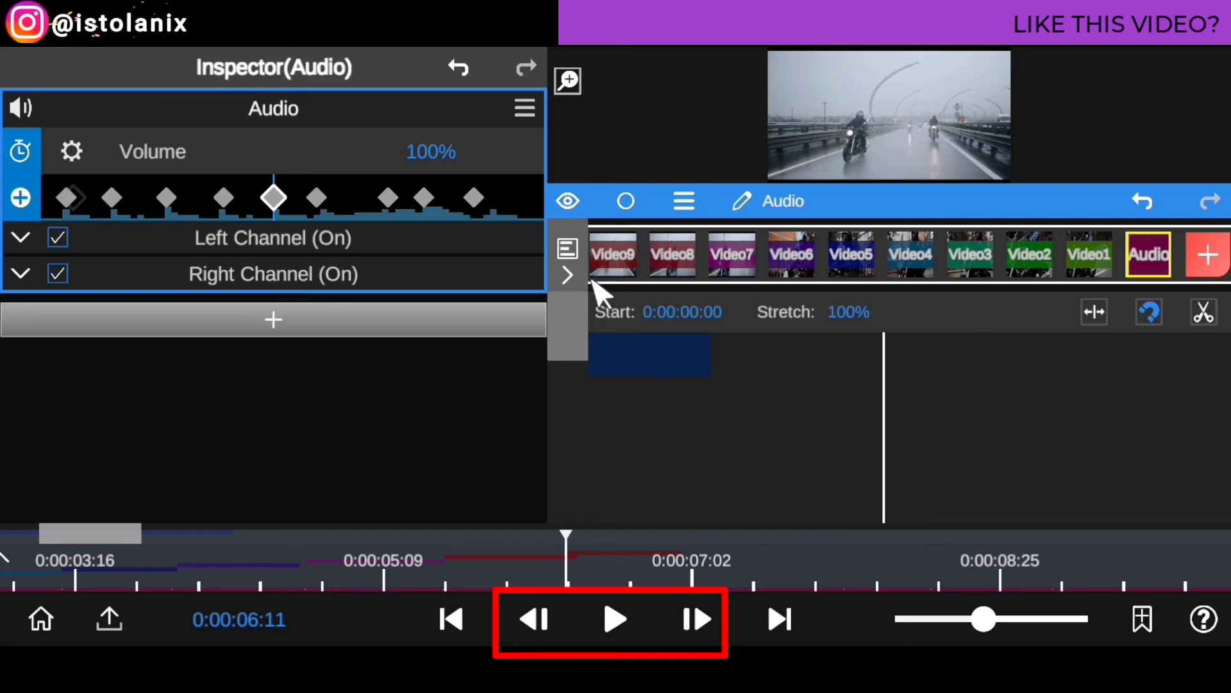
{"action": "left_click_drag", "start_coordinate": [110, 545], "coordinate": [59, 531]}
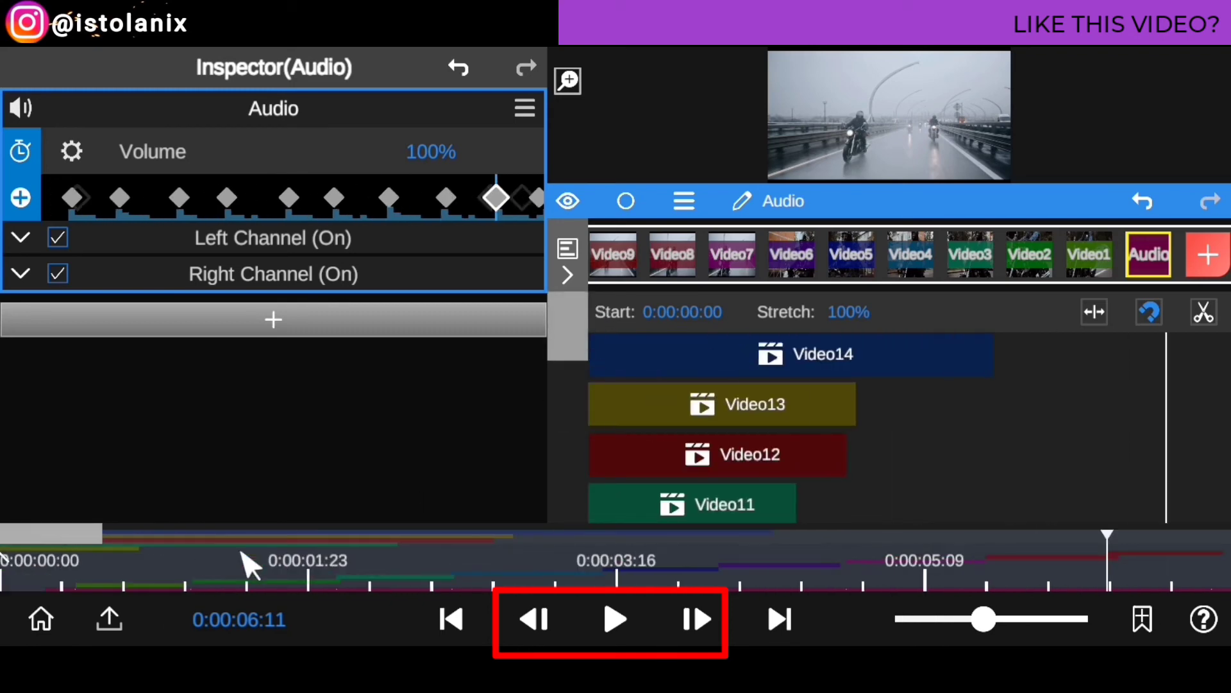
{"action": "left_click", "coordinate": [706, 621]}
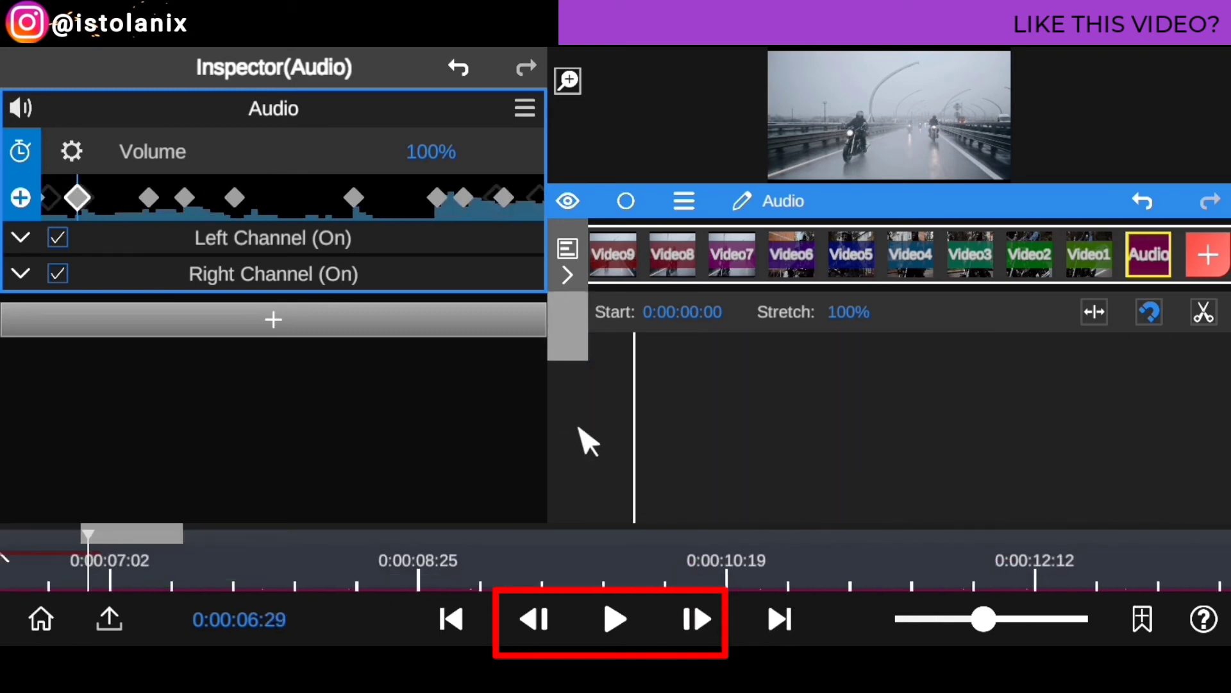
{"action": "left_click_drag", "start_coordinate": [132, 542], "coordinate": [13, 528]}
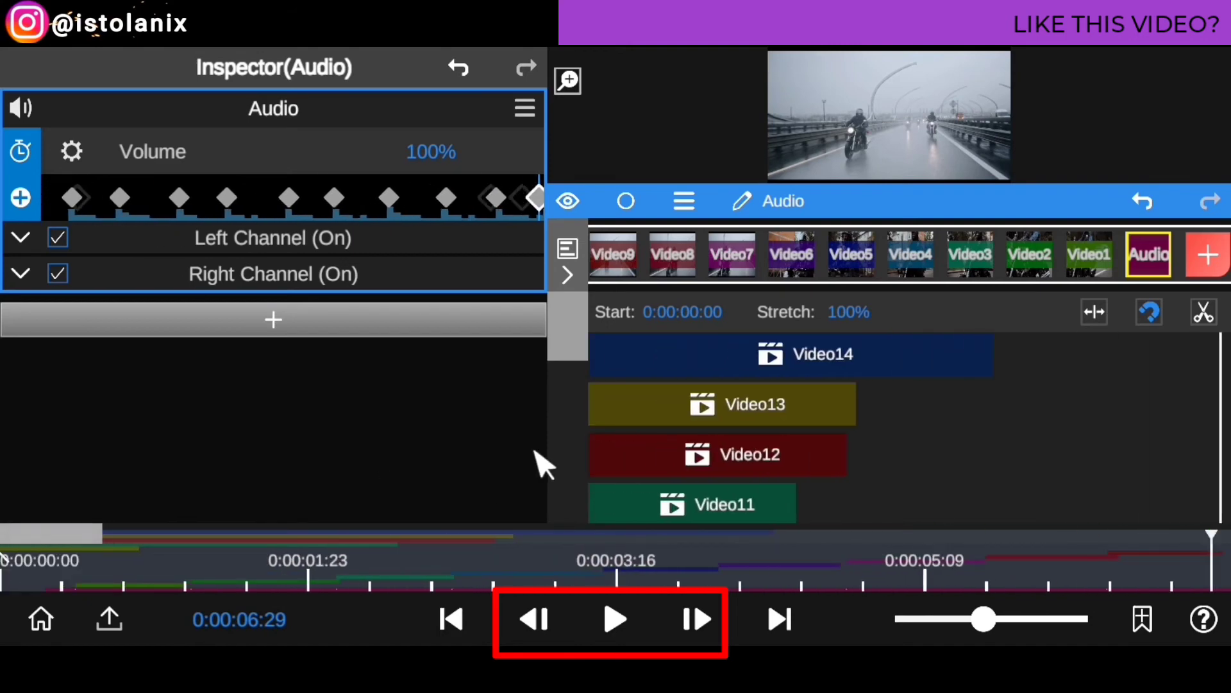
{"action": "left_click_drag", "start_coordinate": [583, 346], "coordinate": [704, 378]}
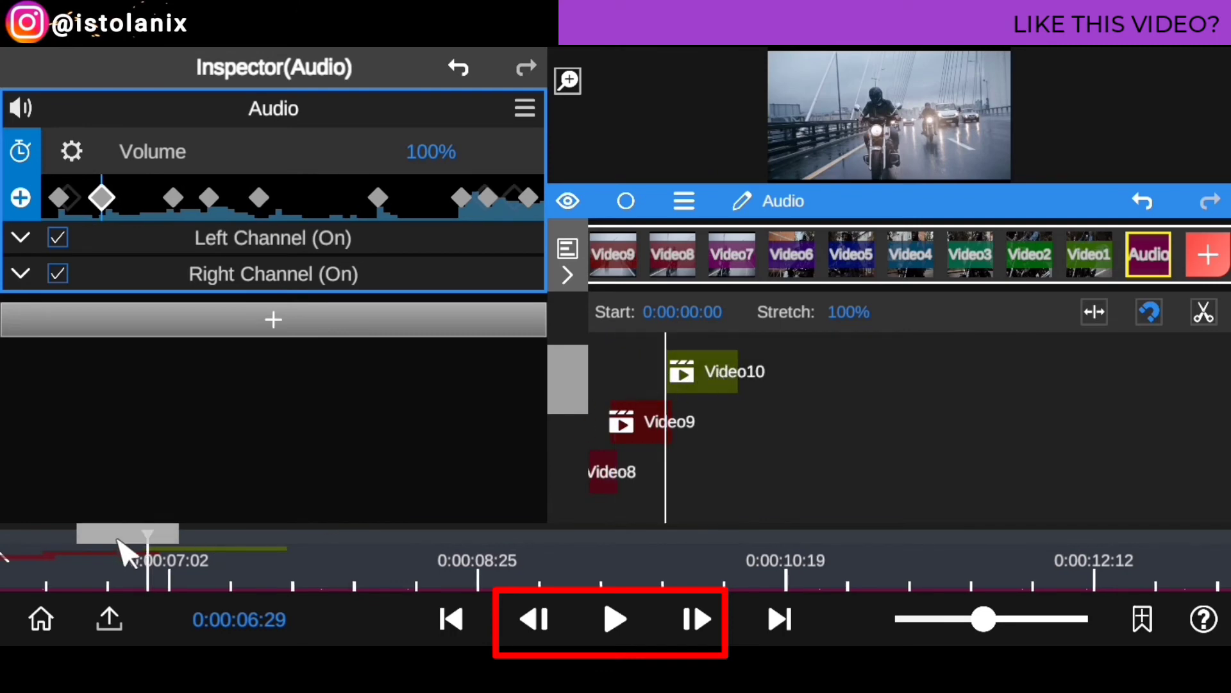
Snap the start of Video11 to the playhead at 0:00:06:29, in line with the start of Video10.
{"action": "left_click_drag", "start_coordinate": [118, 542], "coordinate": [5, 530]}
{"action": "left_click_drag", "start_coordinate": [573, 394], "coordinate": [1003, 404]}
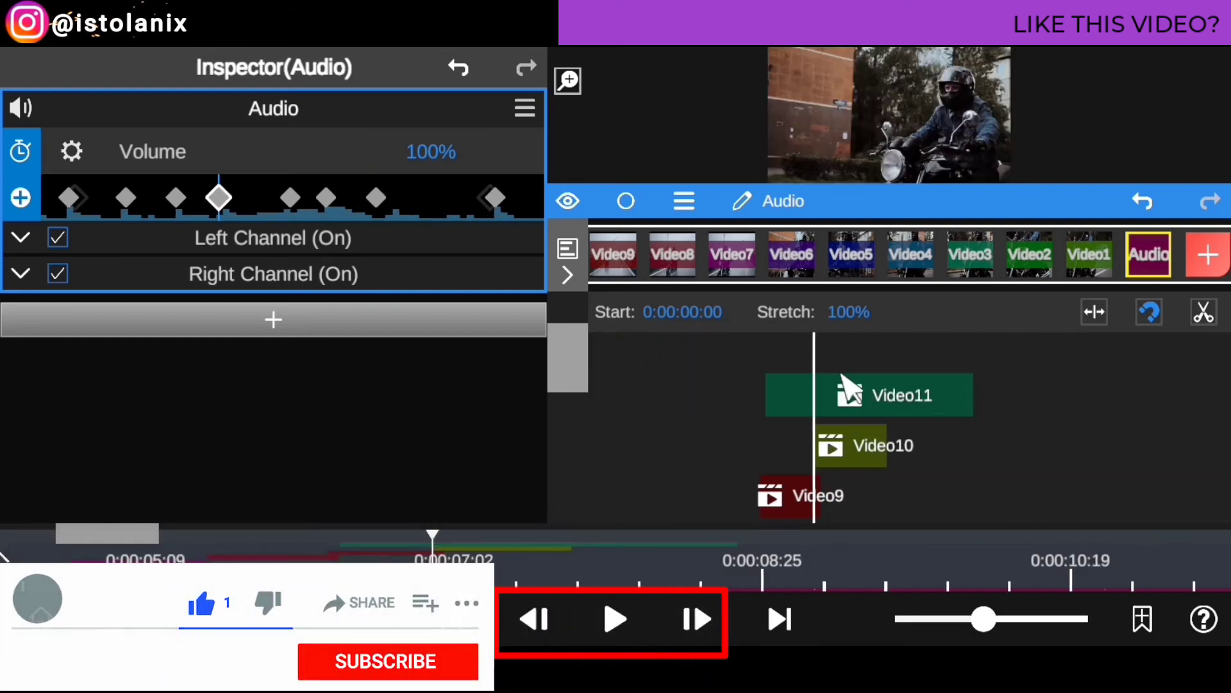
{"action": "left_click_drag", "start_coordinate": [834, 388], "coordinate": [873, 397]}
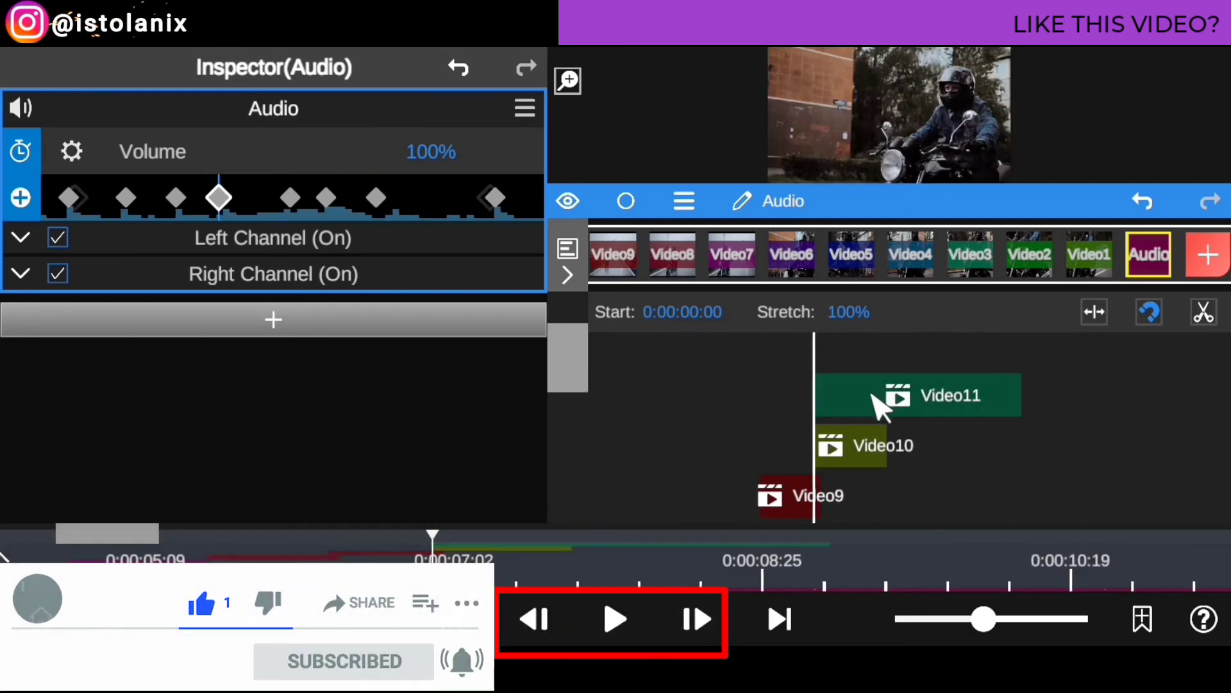
Go to the eleventh Audio keyframe at 0:00:07:29 and snap the start of Video11 to it.
{"action": "left_click_drag", "start_coordinate": [571, 385], "coordinate": [564, 530]}
{"action": "left_click", "coordinate": [701, 620]}
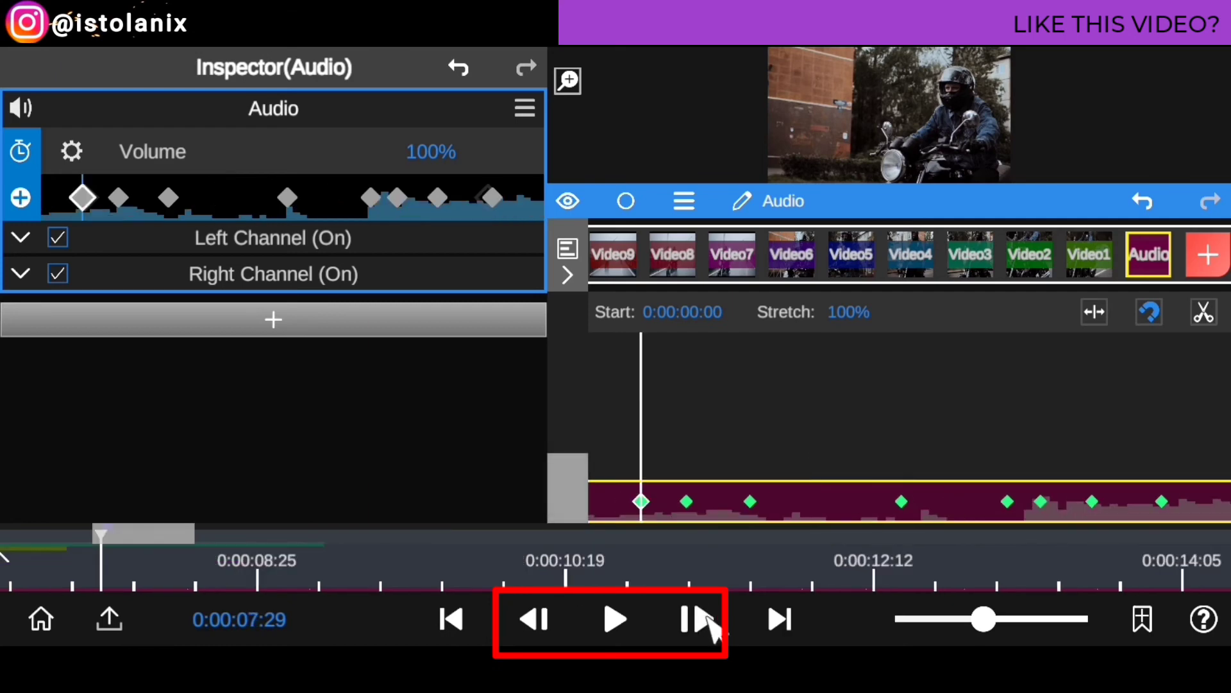
{"action": "left_click_drag", "start_coordinate": [141, 548], "coordinate": [95, 548]}
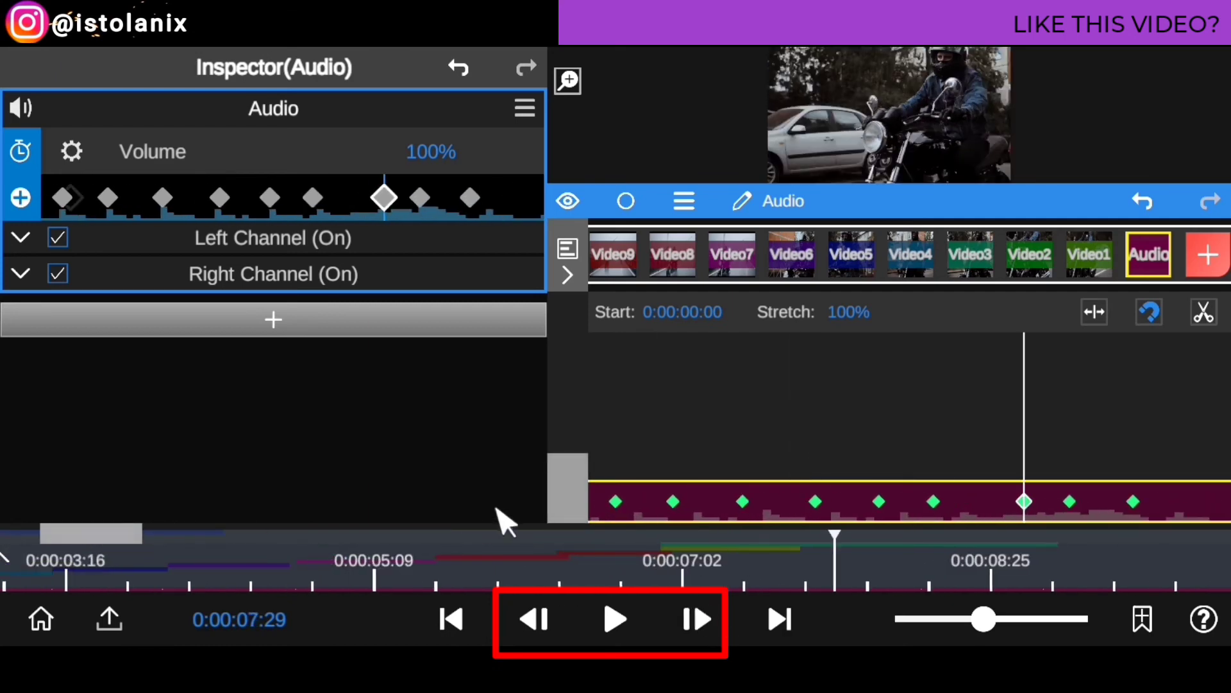
{"action": "left_click_drag", "start_coordinate": [568, 495], "coordinate": [571, 356]}
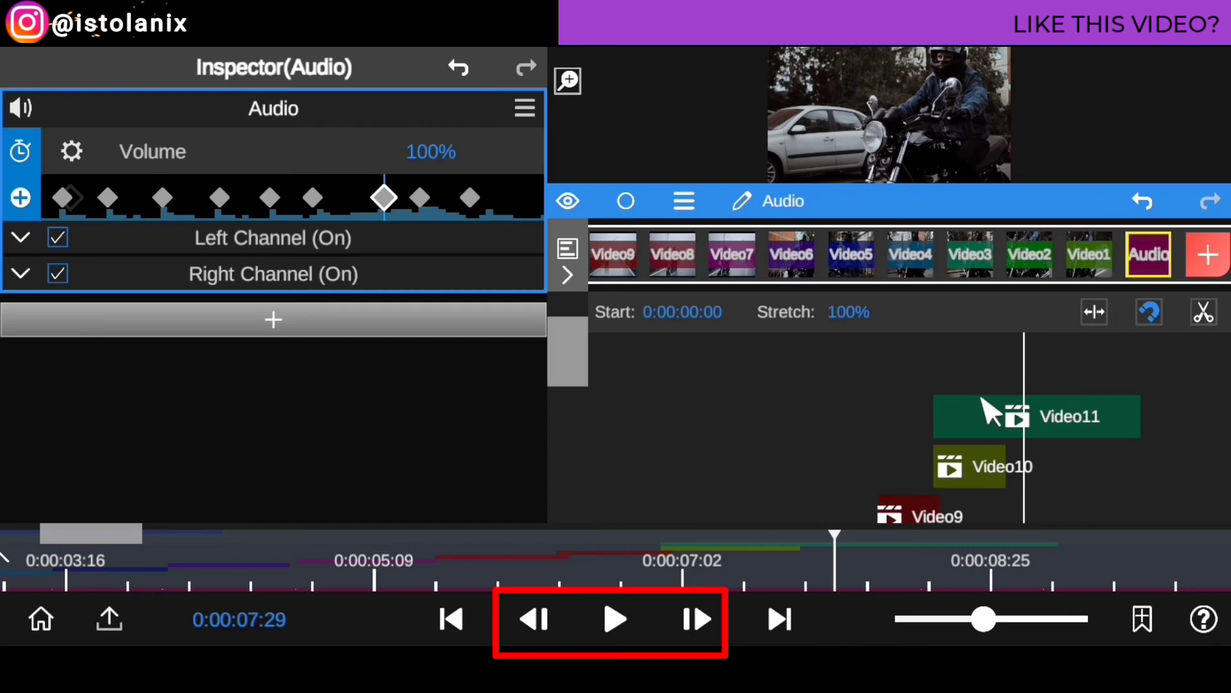
{"action": "left_click_drag", "start_coordinate": [991, 418], "coordinate": [1011, 414]}
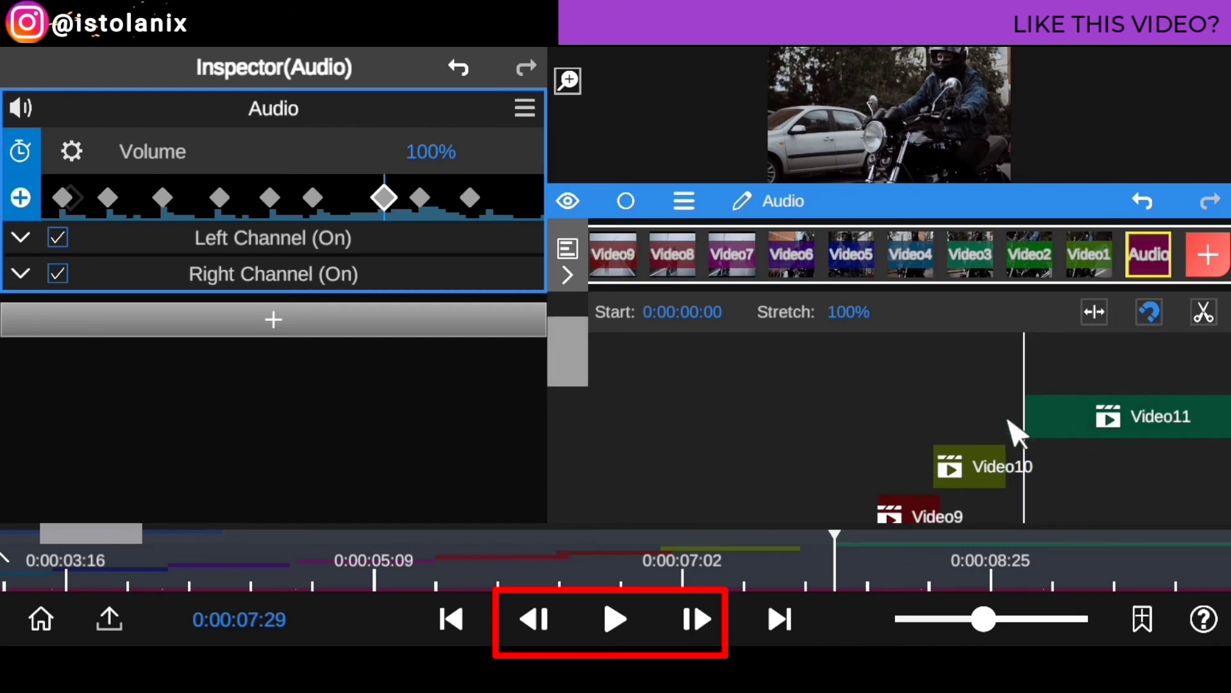
Go to the twelfth Audio keyframe at 0:00:08:14 and snap the start of Video12 to it.
{"action": "left_click", "coordinate": [115, 558]}
{"action": "left_click_drag", "start_coordinate": [115, 558], "coordinate": [2, 536]}
{"action": "left_click_drag", "start_coordinate": [641, 368], "coordinate": [1221, 382]}
{"action": "left_click_drag", "start_coordinate": [760, 378], "coordinate": [816, 425]}
{"action": "left_click", "coordinate": [917, 369]}
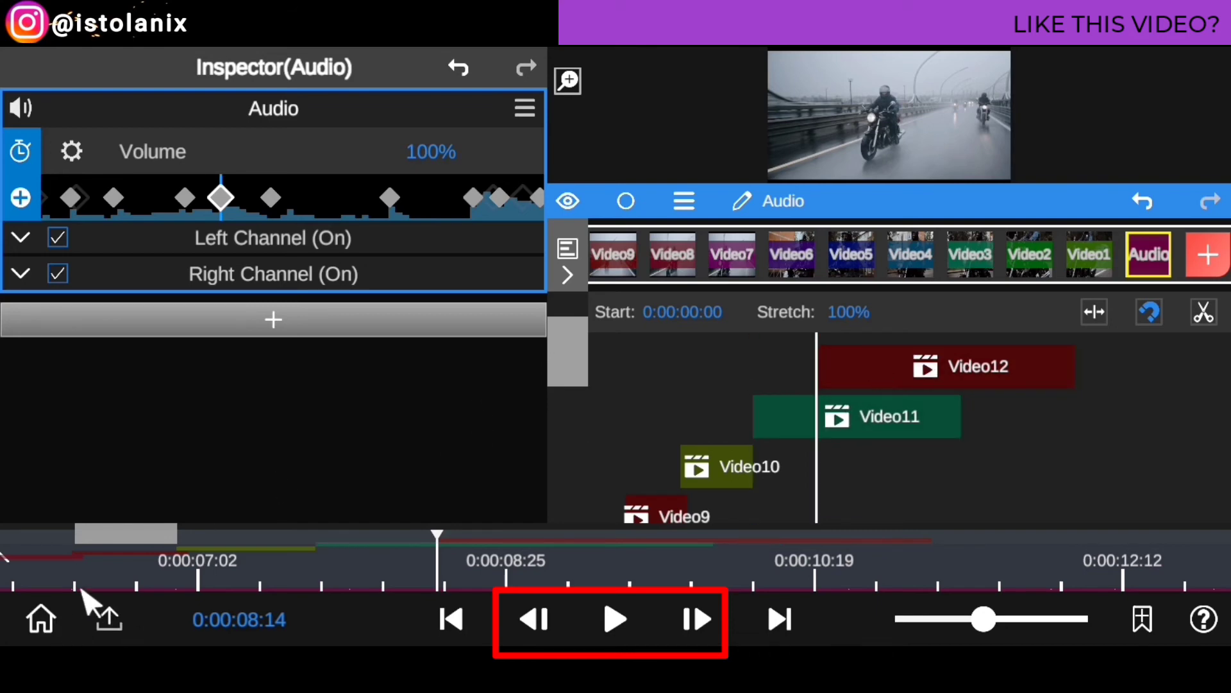
Go to the thirteenth Audio keyframe at 0:00:09:05 and snap the start of Video13 to it.
{"action": "left_click_drag", "start_coordinate": [97, 539], "coordinate": [13, 531]}
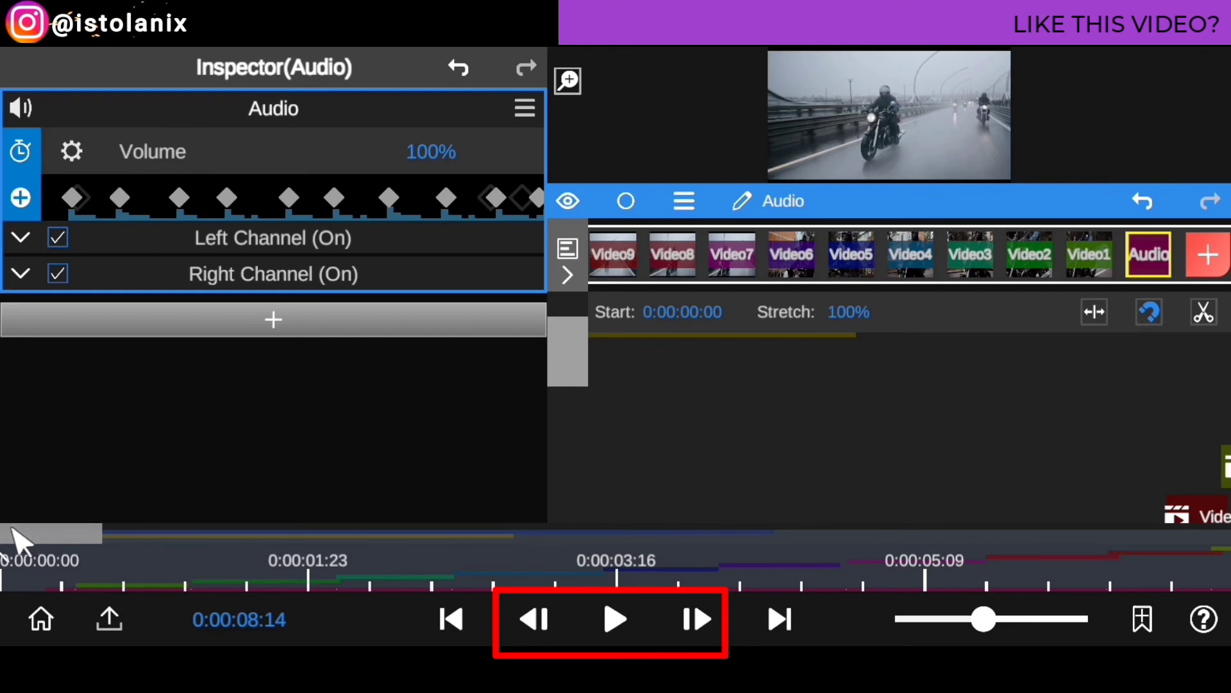
{"action": "left_click_drag", "start_coordinate": [575, 364], "coordinate": [563, 336]}
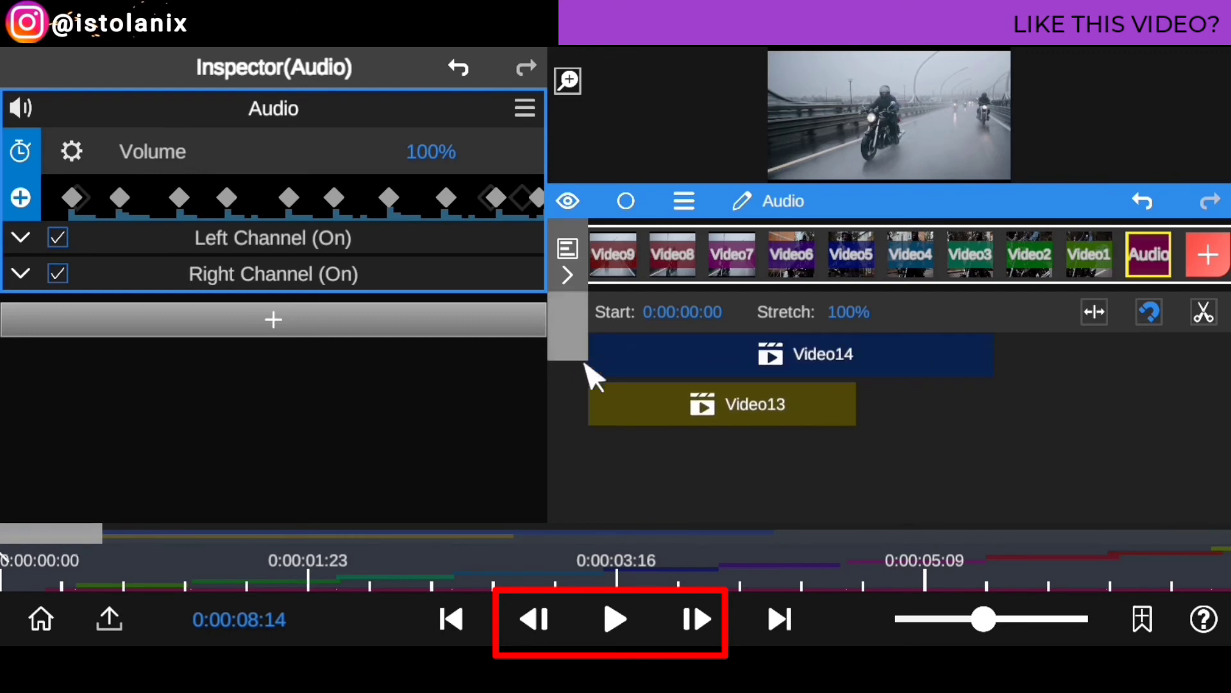
{"action": "left_click_drag", "start_coordinate": [643, 417], "coordinate": [1165, 421]}
{"action": "left_click", "coordinate": [691, 617]}
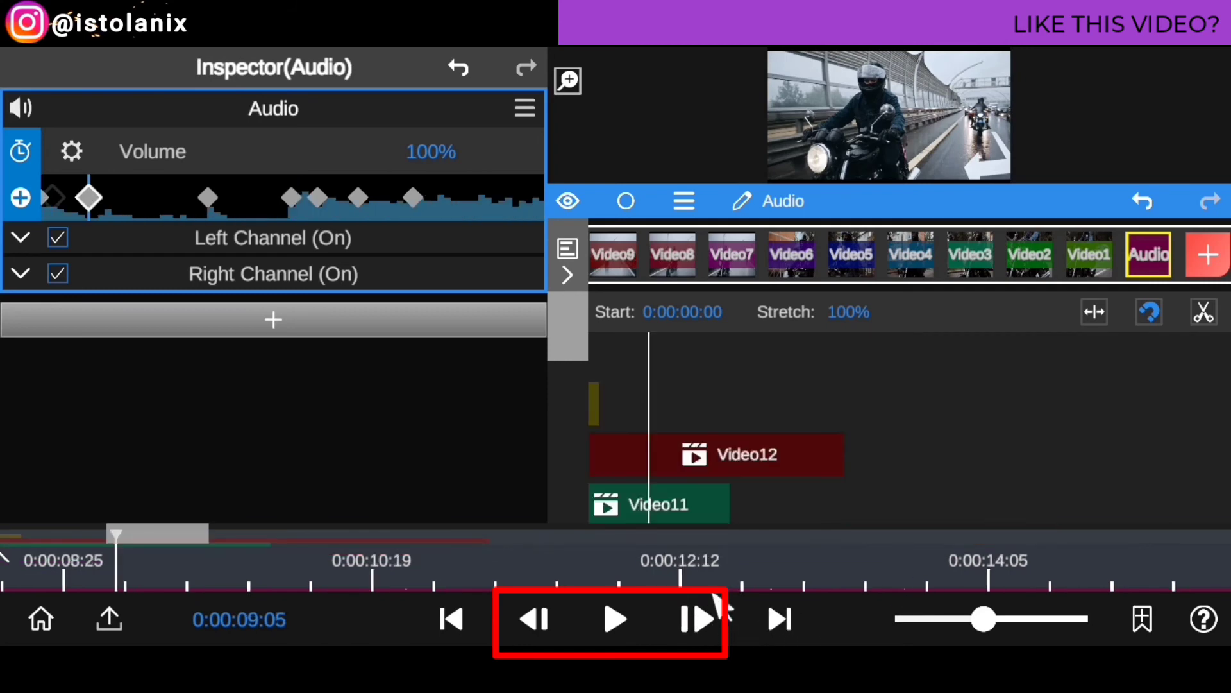
{"action": "left_click_drag", "start_coordinate": [172, 549], "coordinate": [122, 532]}
{"action": "left_click_drag", "start_coordinate": [865, 407], "coordinate": [1013, 410]}
Go to the fourteenth Audio keyframe at 0:00:10:25 and snap the start of Video14 to it.
{"action": "left_click_drag", "start_coordinate": [144, 539], "coordinate": [13, 541]}
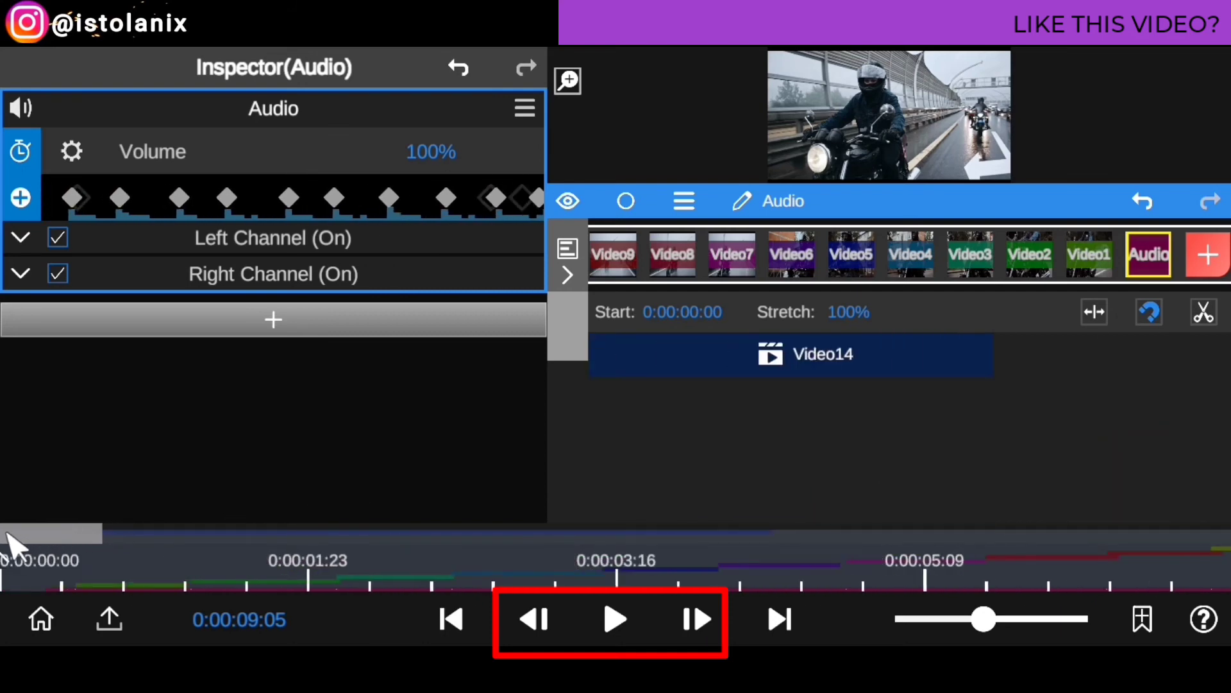
{"action": "left_click", "coordinate": [706, 632]}
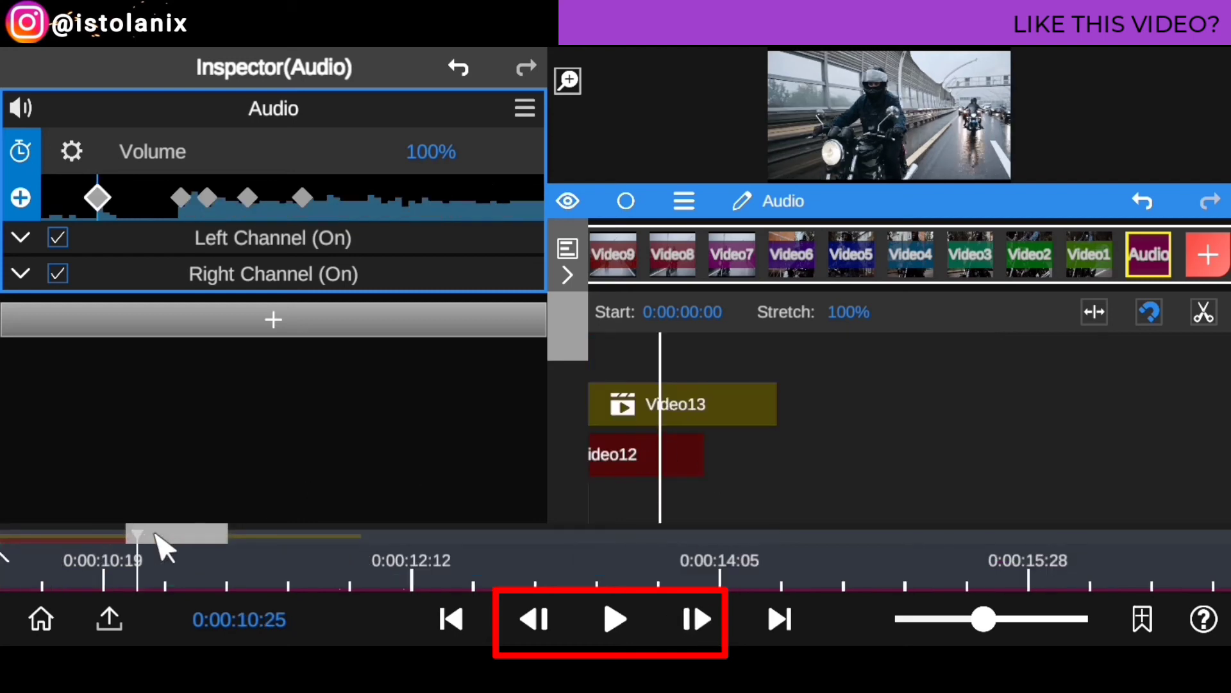
{"action": "left_click_drag", "start_coordinate": [154, 532], "coordinate": [13, 535]}
{"action": "left_click_drag", "start_coordinate": [772, 366], "coordinate": [1160, 382]}
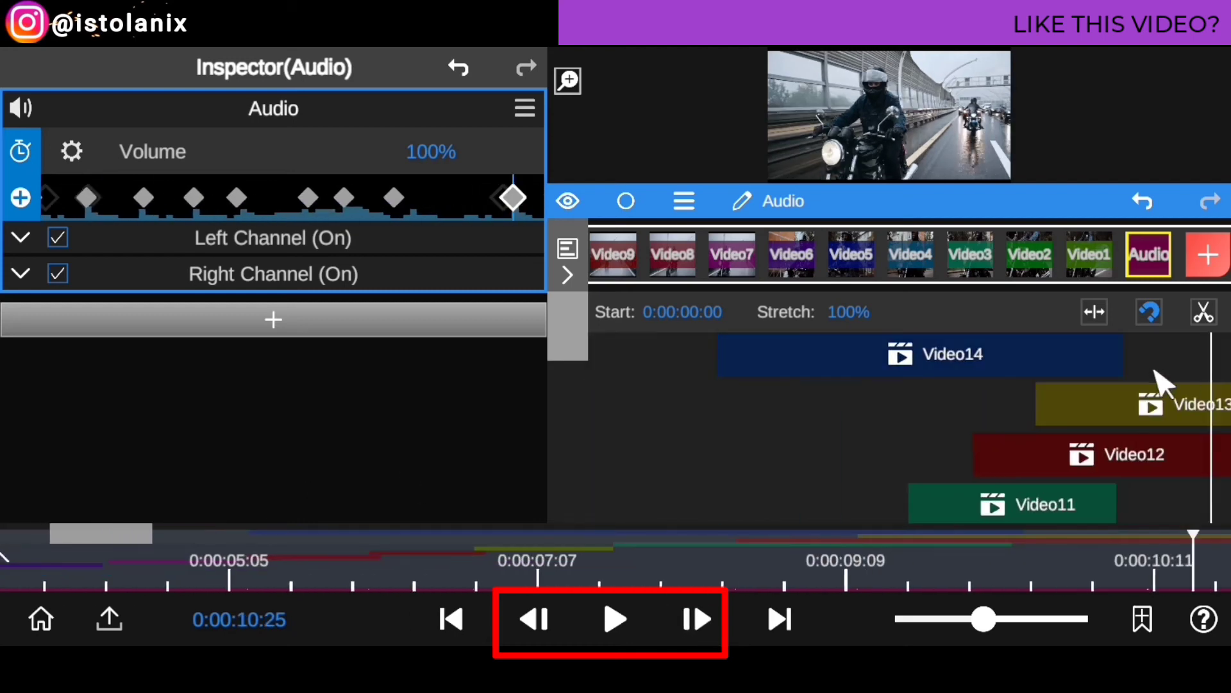
{"action": "left_click_drag", "start_coordinate": [809, 364], "coordinate": [558, 548]}
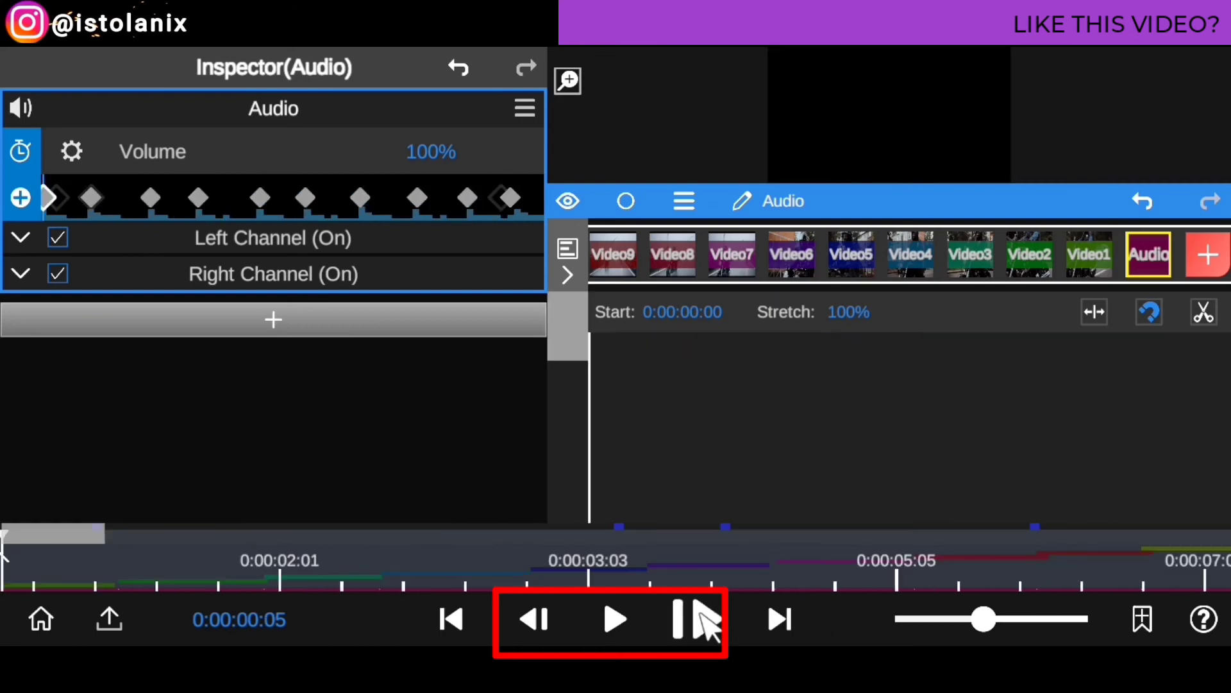
Review the sequence from the beginning and check the clip placement against the Audio keyframes.
{"action": "left_click", "coordinate": [701, 619]}
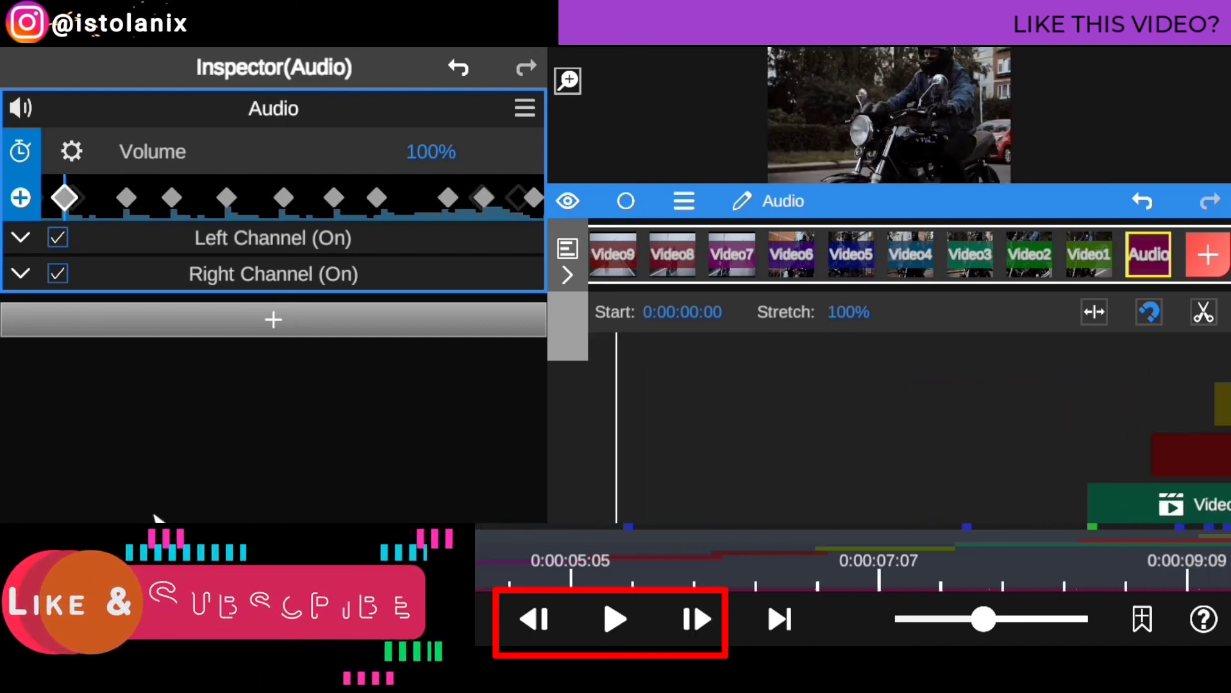
{"action": "left_click_drag", "start_coordinate": [567, 347], "coordinate": [567, 464]}
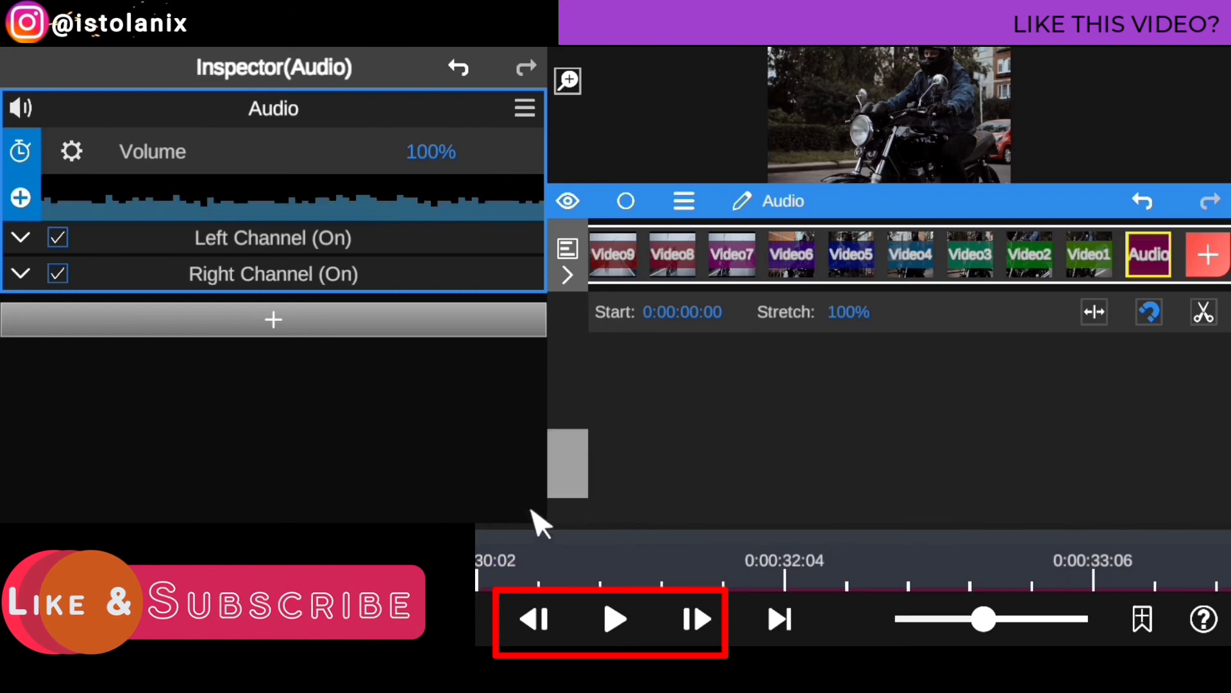
{"action": "left_click_drag", "start_coordinate": [568, 468], "coordinate": [564, 502]}
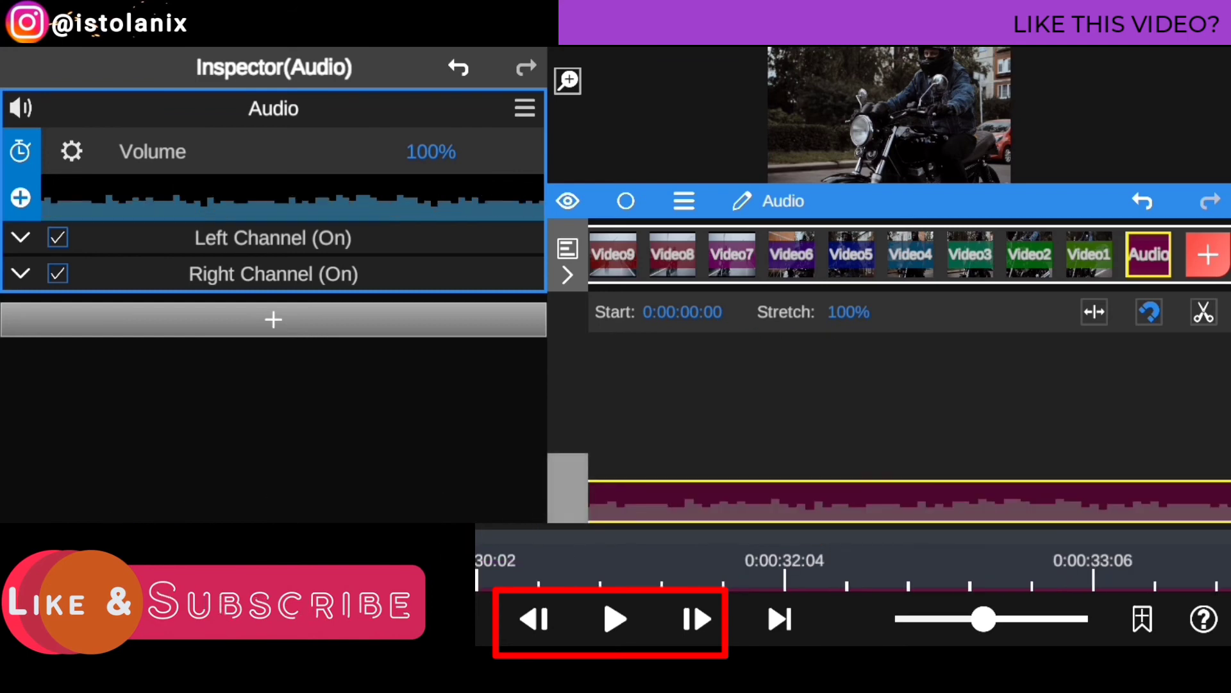
{"action": "left_click_drag", "start_coordinate": [442, 538], "coordinate": [221, 538]}
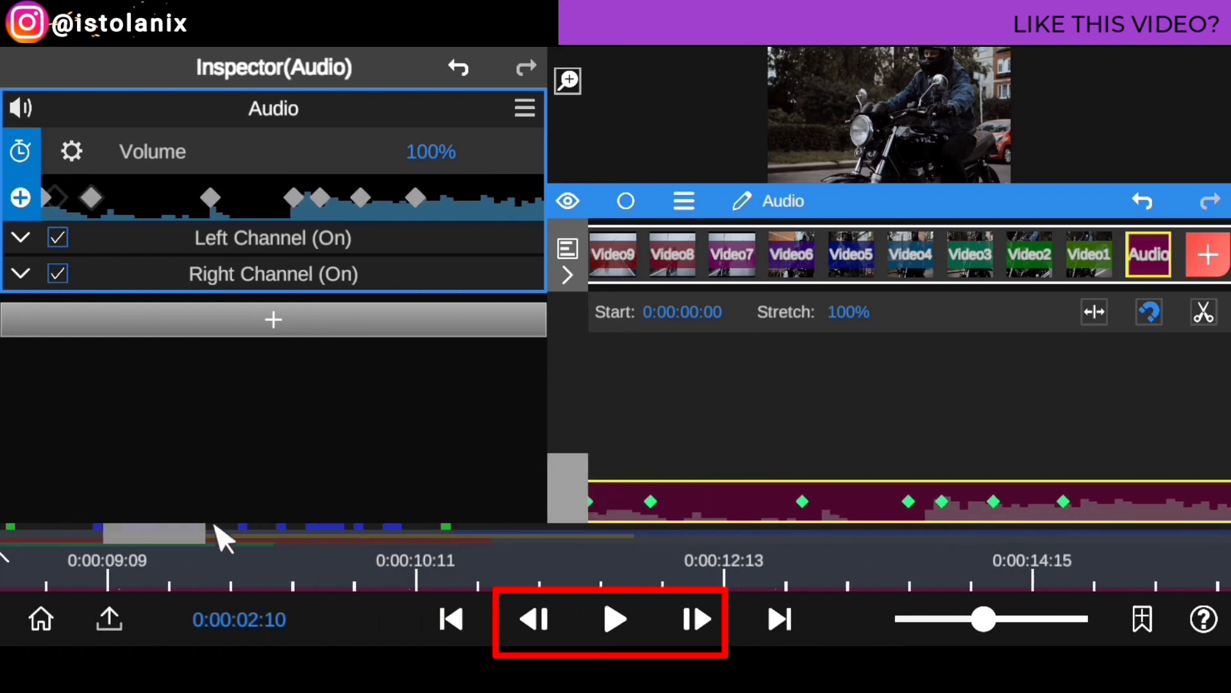
Trim the end of Video13 back to the playhead at 0:00:11:02, where Video14 starts.
{"action": "left_click_drag", "start_coordinate": [569, 495], "coordinate": [590, 302]}
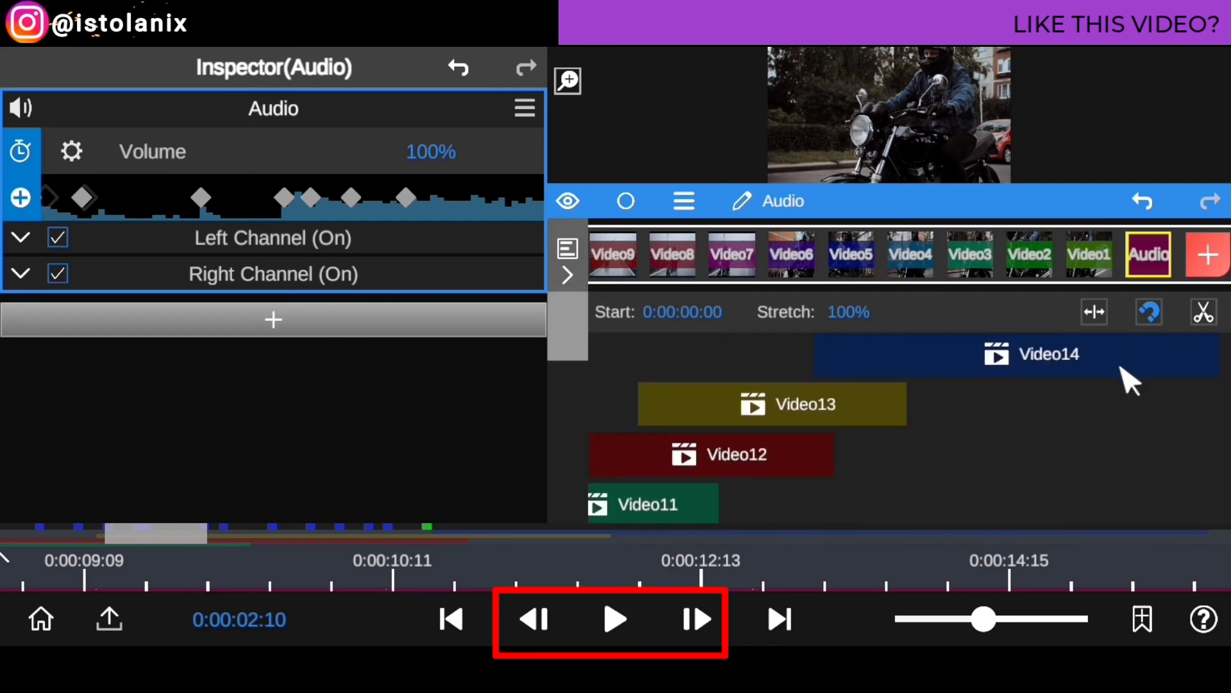
{"action": "left_click", "coordinate": [1068, 358]}
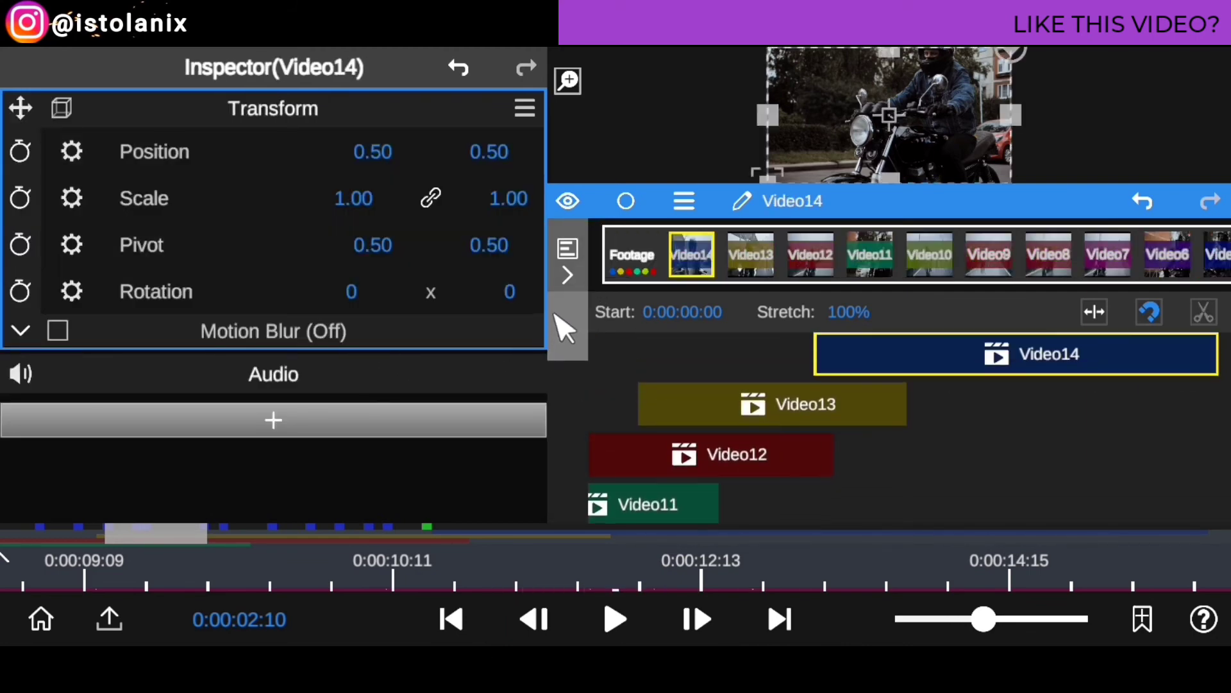
{"action": "left_click_drag", "start_coordinate": [481, 574], "coordinate": [429, 577]}
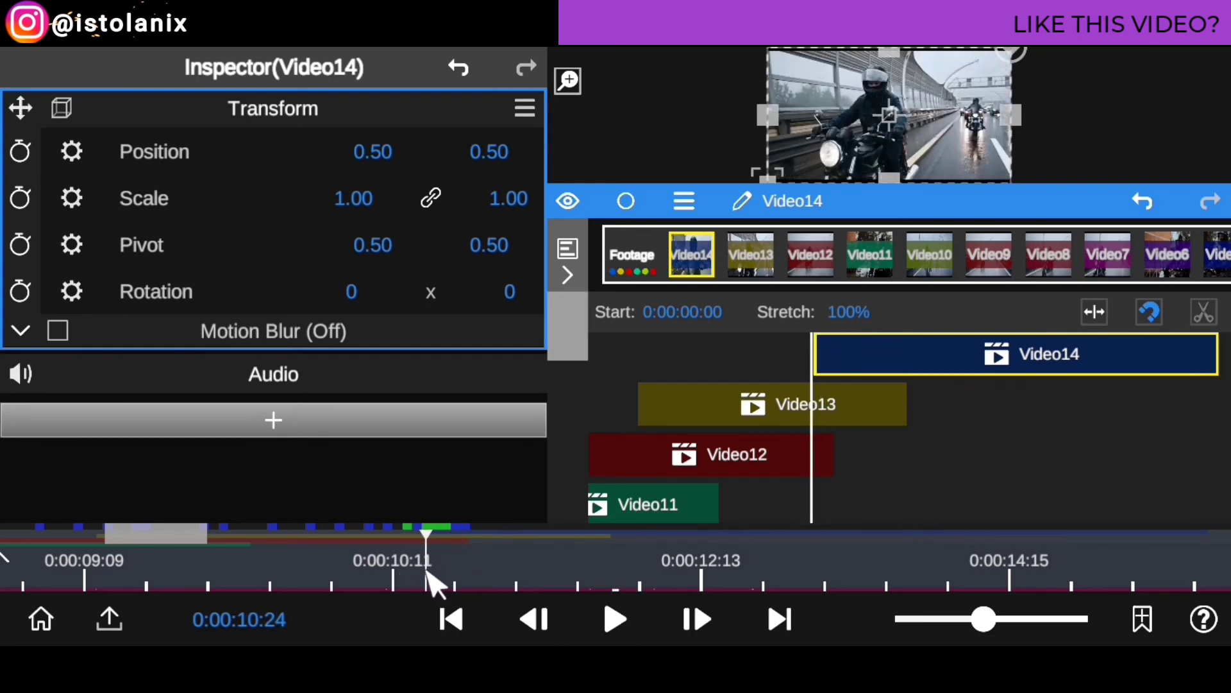
{"action": "left_click", "coordinate": [860, 420]}
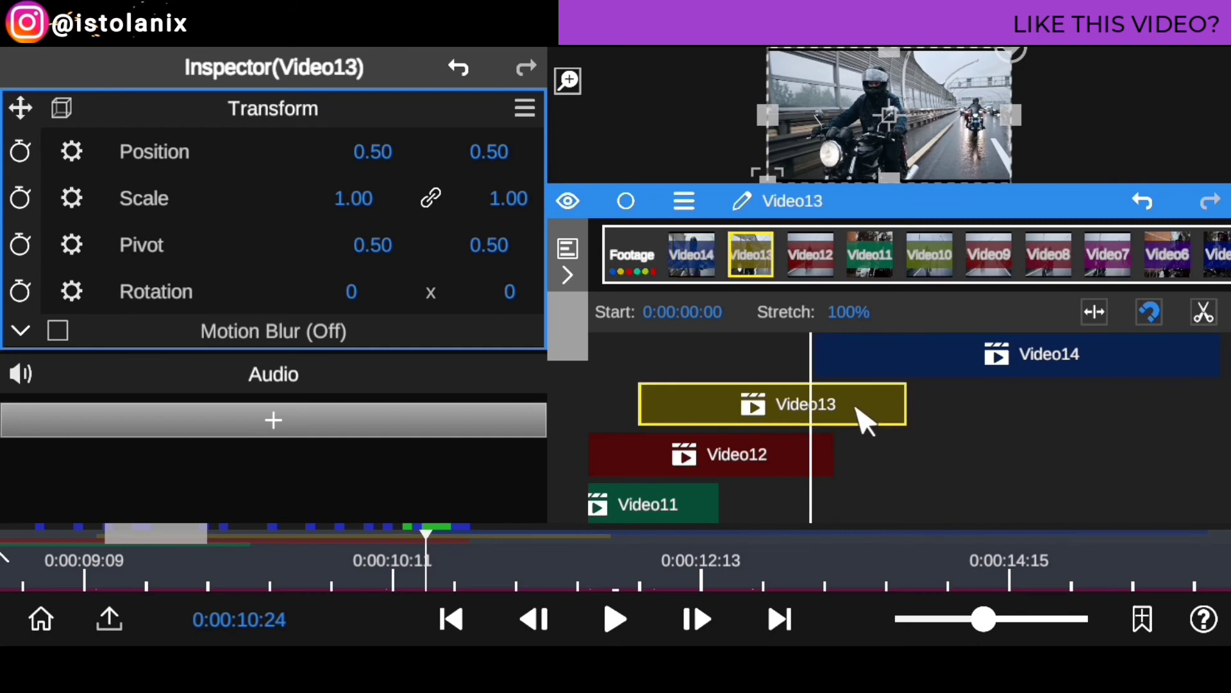
{"action": "left_click", "coordinate": [970, 403]}
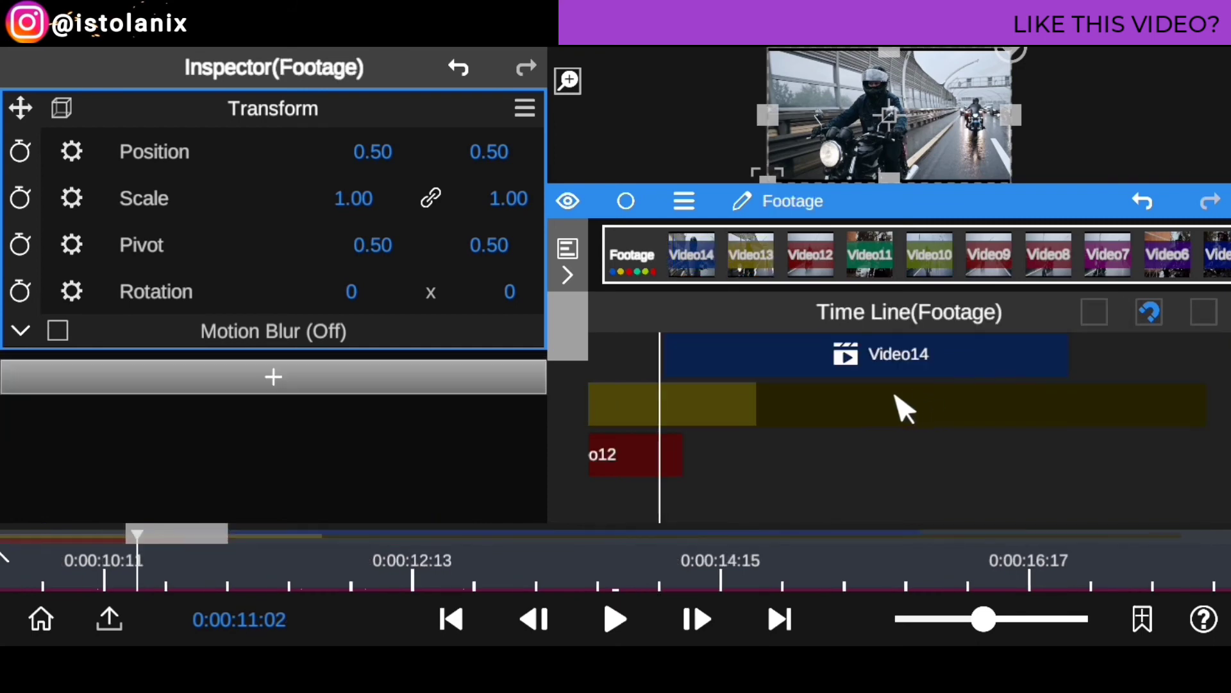
{"action": "left_click", "coordinate": [735, 411]}
{"action": "left_click_drag", "start_coordinate": [745, 401], "coordinate": [661, 403]}
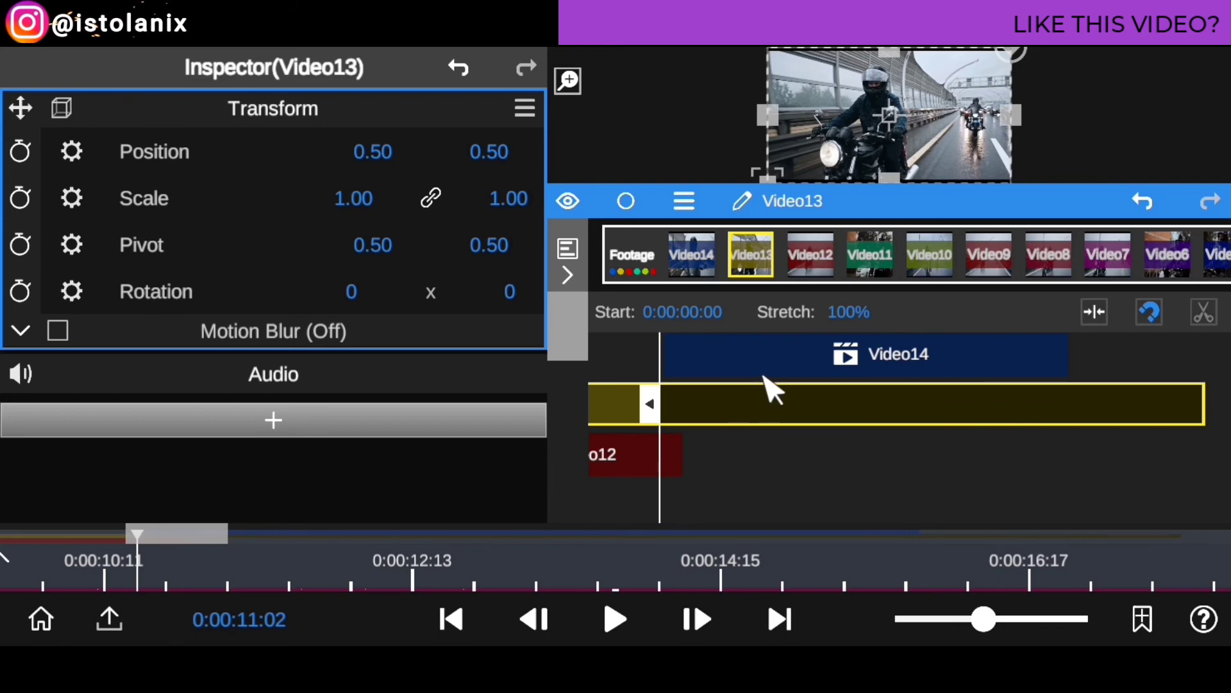
Shorten Video14 by trimming its end to well under half of its current visible length.
{"action": "left_click", "coordinate": [1028, 362]}
{"action": "left_click", "coordinate": [1060, 380]}
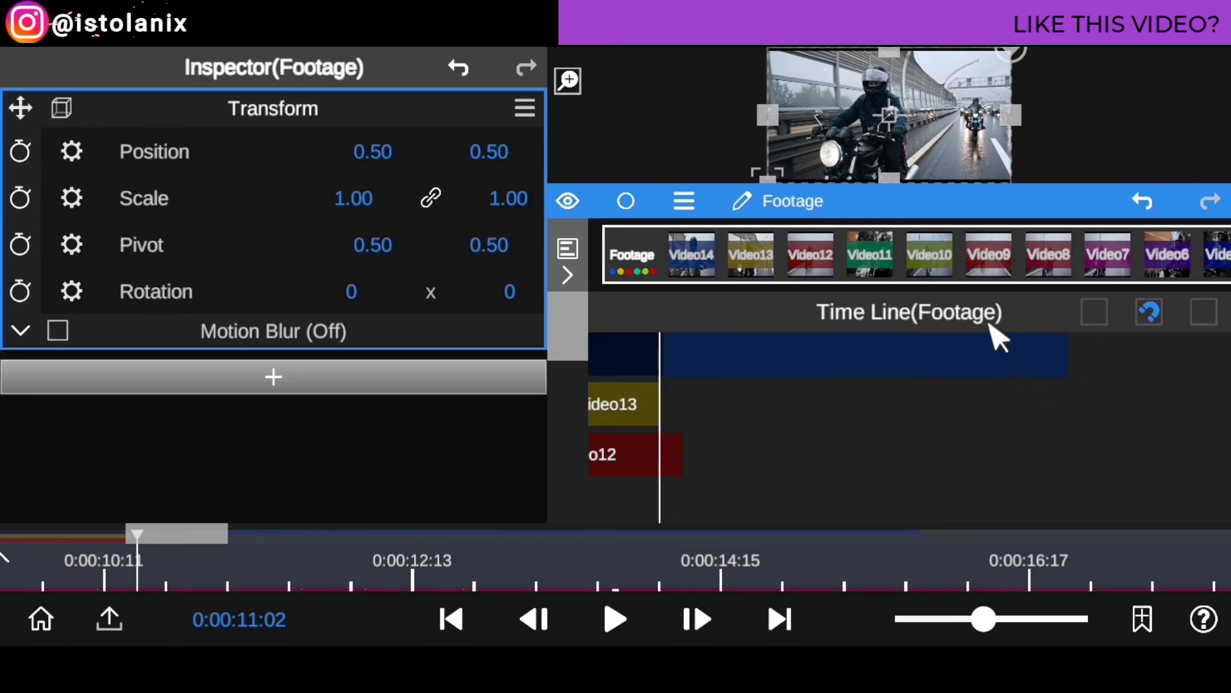
{"action": "left_click", "coordinate": [1026, 363]}
{"action": "left_click_drag", "start_coordinate": [1001, 365], "coordinate": [901, 365]}
{"action": "left_click_drag", "start_coordinate": [830, 352], "coordinate": [757, 359]}
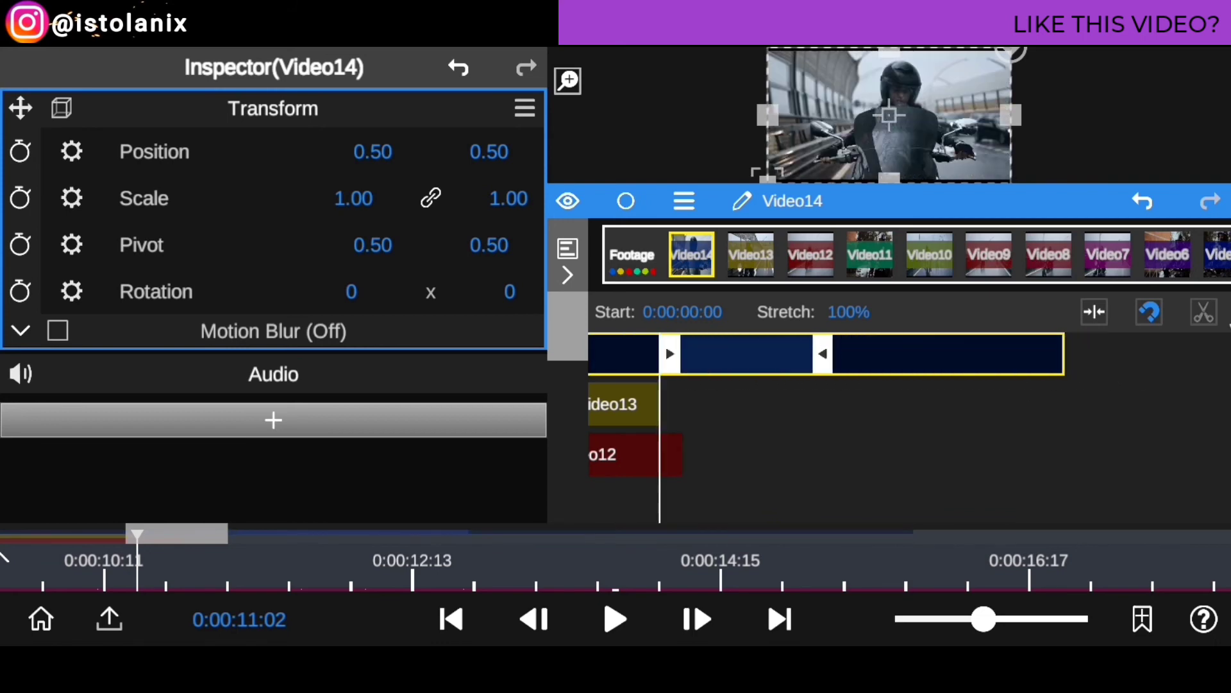
{"action": "left_click", "coordinate": [578, 346]}
Enlarge the video preview by reducing the height of the Footage timeline area.
{"action": "left_click_drag", "start_coordinate": [574, 343], "coordinate": [547, 462]}
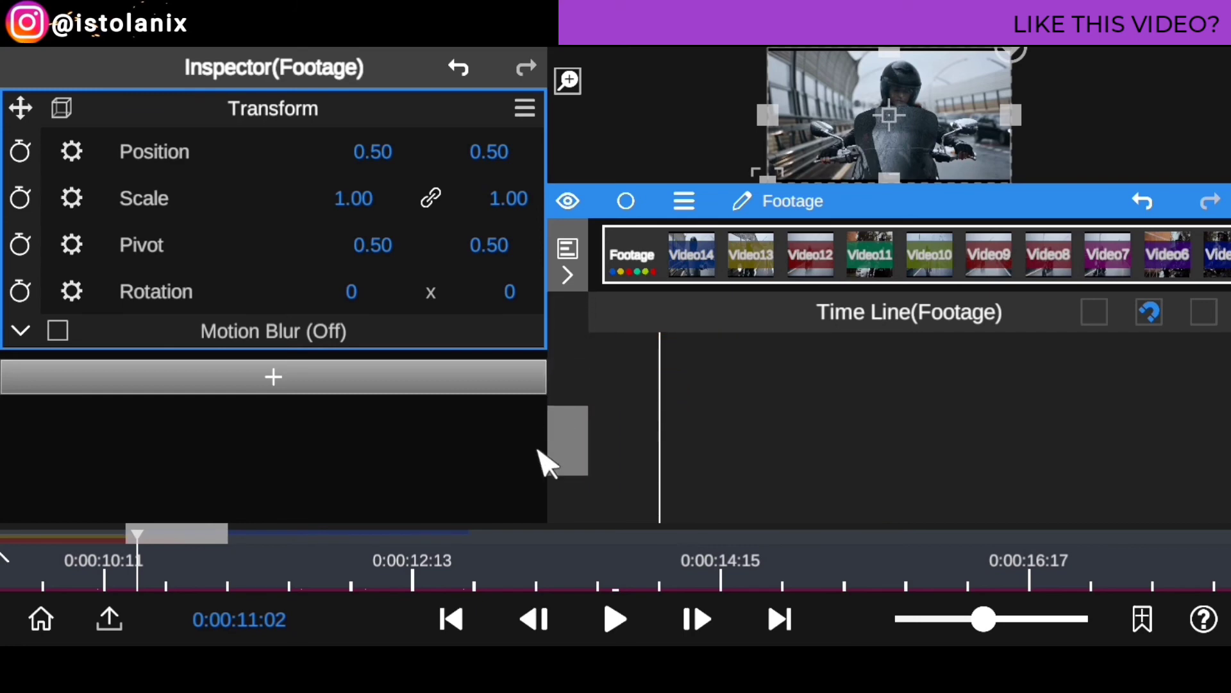
{"action": "left_click_drag", "start_coordinate": [137, 531], "coordinate": [38, 532]}
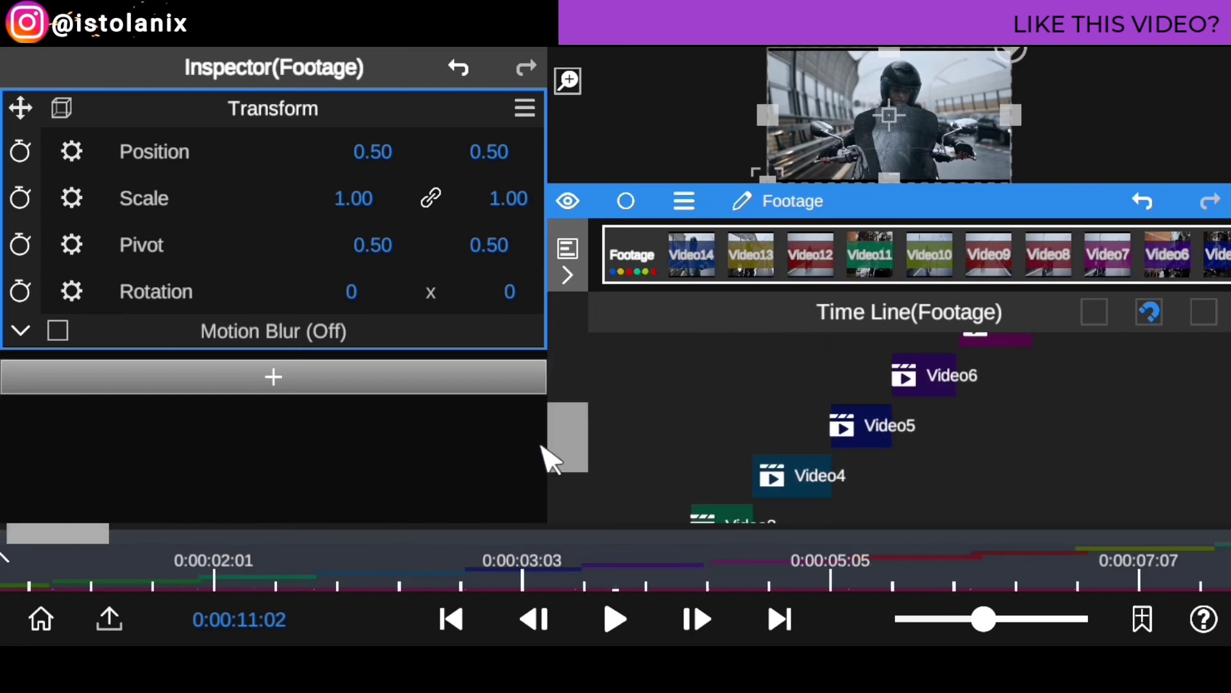
{"action": "left_click_drag", "start_coordinate": [549, 459], "coordinate": [541, 516]}
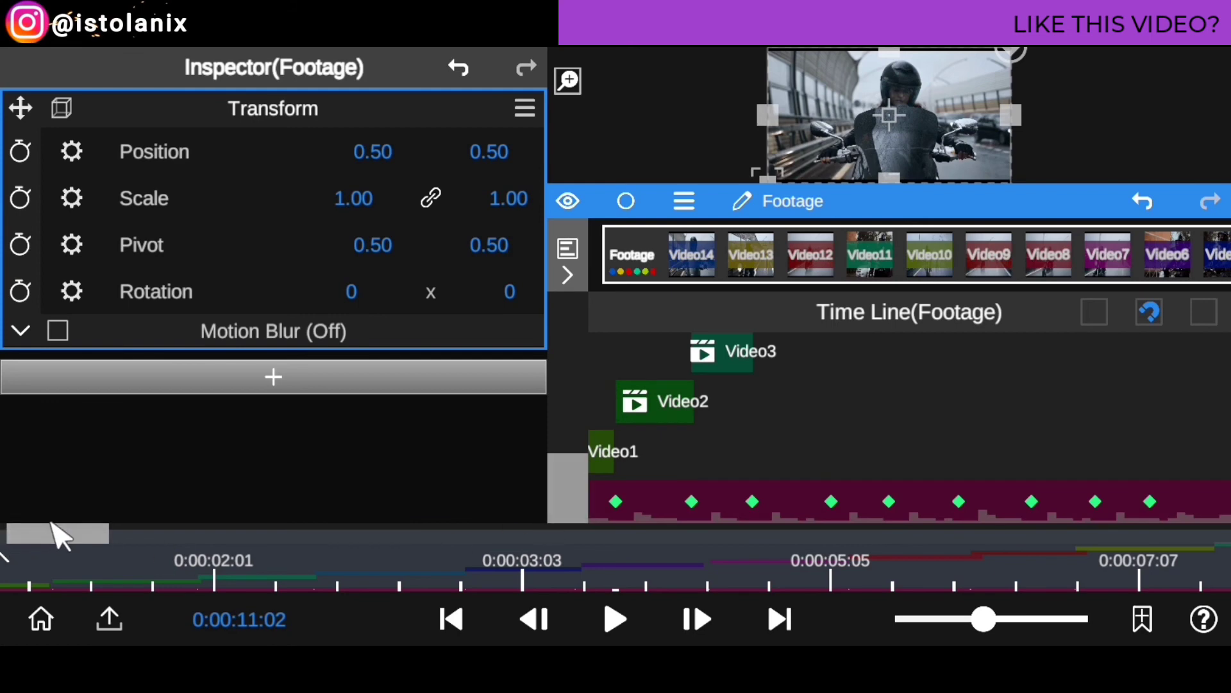
{"action": "scroll", "coordinate": [599, 358], "scroll_direction": "up", "scroll_amount": 5}
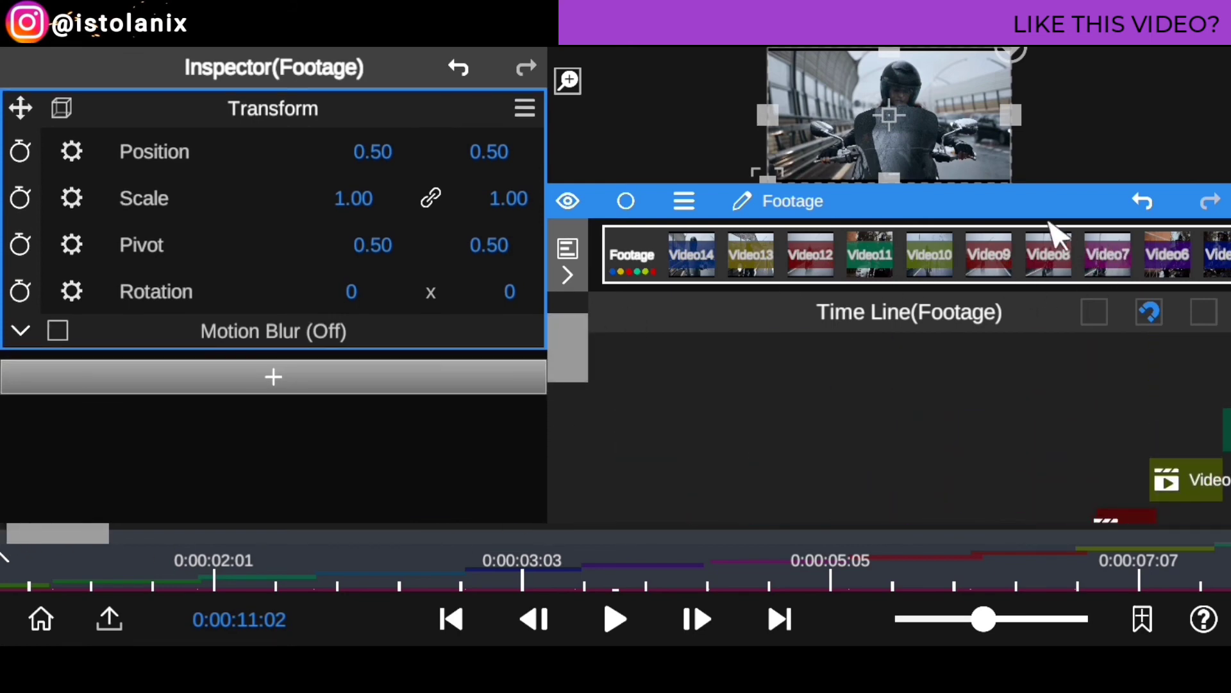
{"action": "left_click_drag", "start_coordinate": [1004, 205], "coordinate": [1006, 398]}
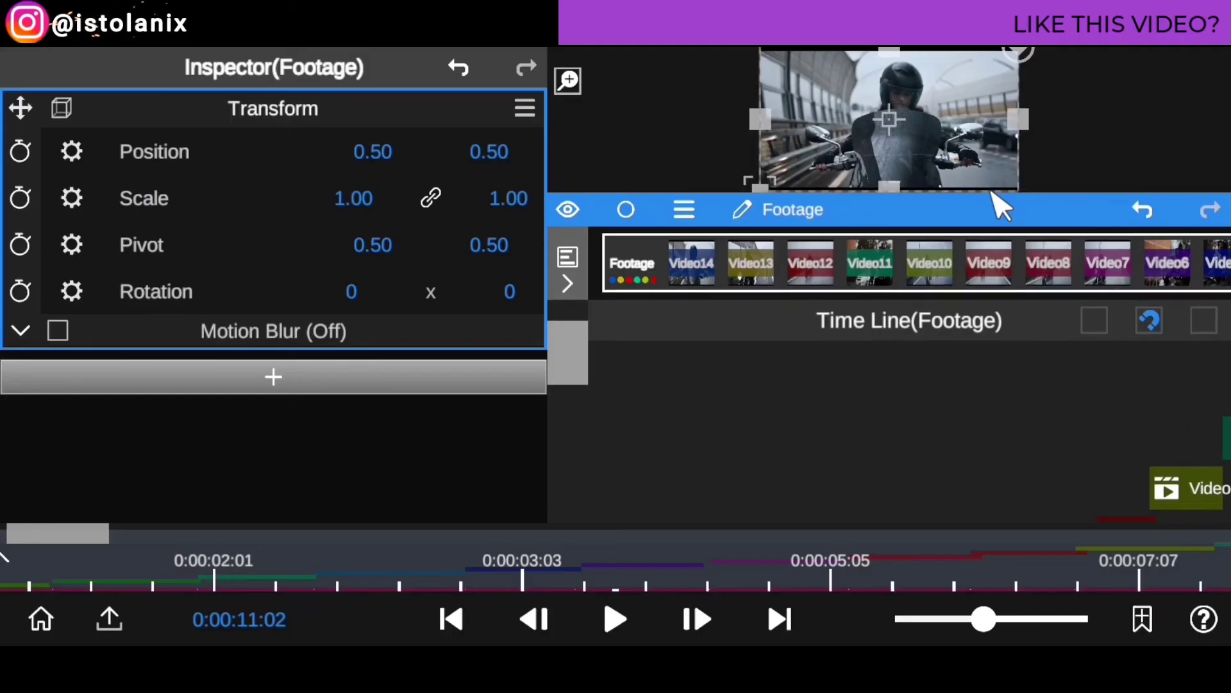
{"action": "left_click_drag", "start_coordinate": [995, 200], "coordinate": [1039, 368]}
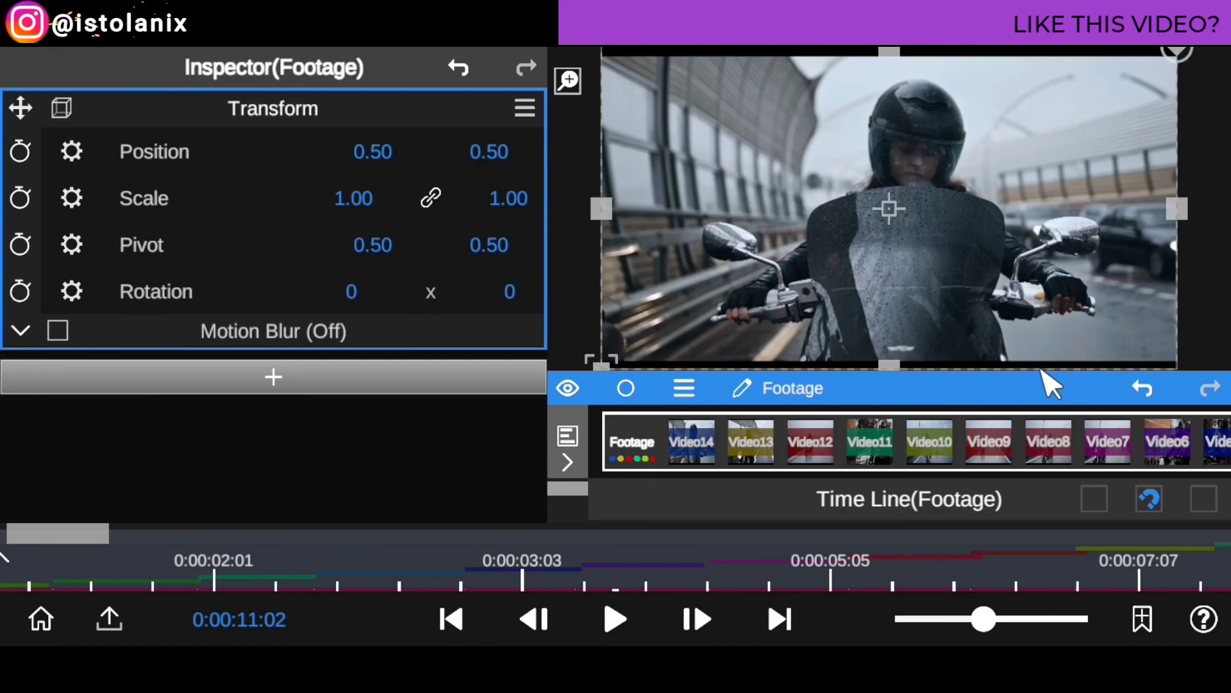